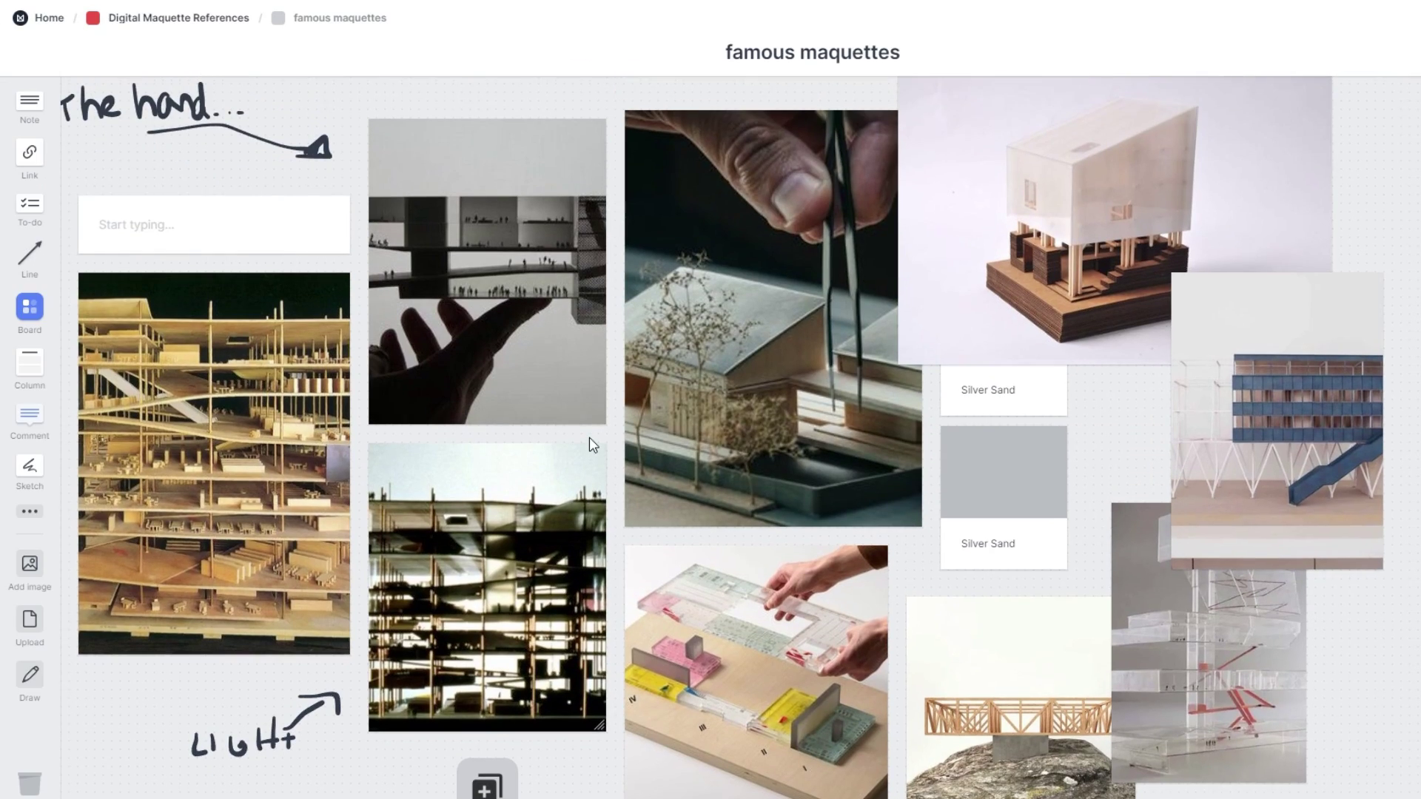
Examine the multi-storey building model from several sides, including its facades, terraces and courtyard
scroll(621, 428, "down", 2)
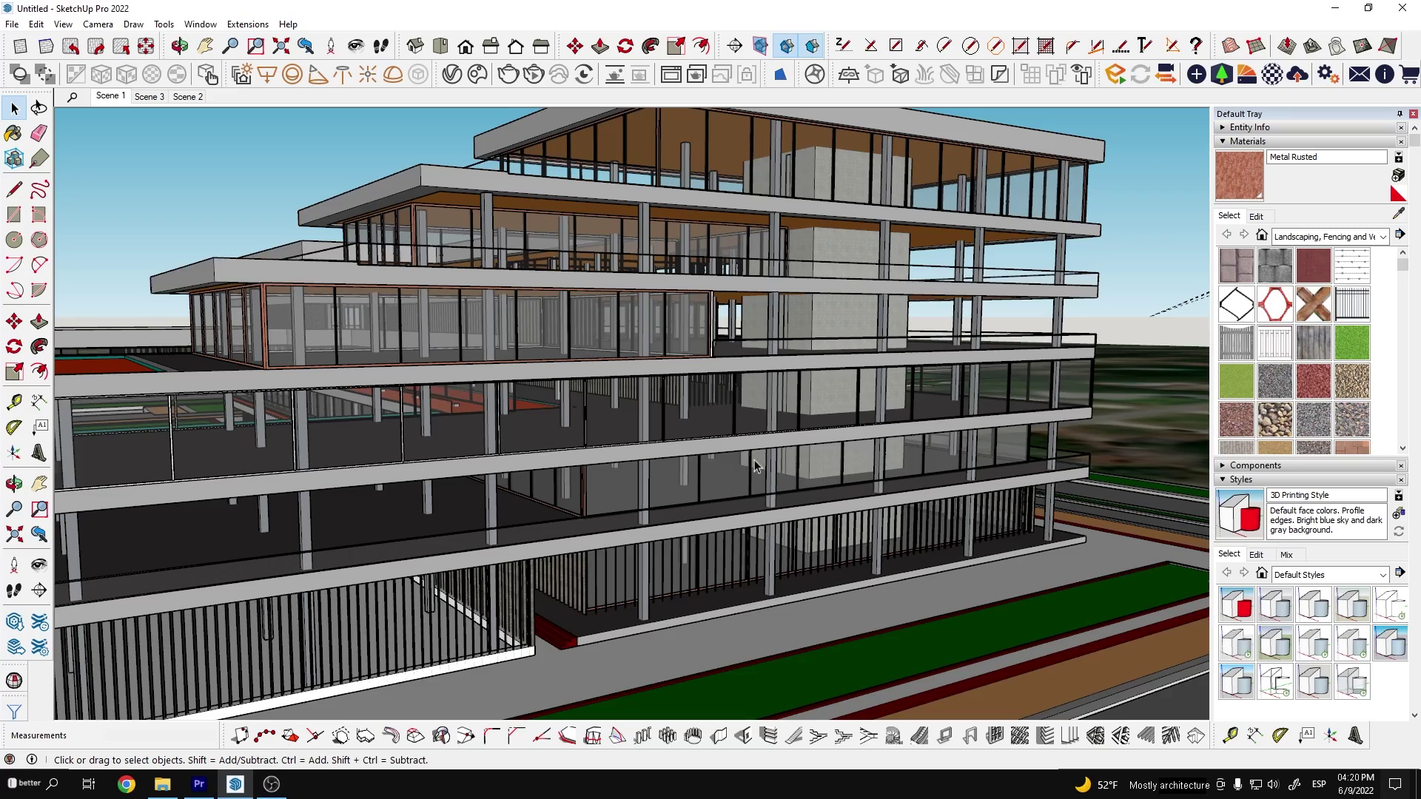
scroll(762, 460, "down", 4)
middle_click_drag(736, 440, 713, 592)
scroll(703, 445, "down", 3)
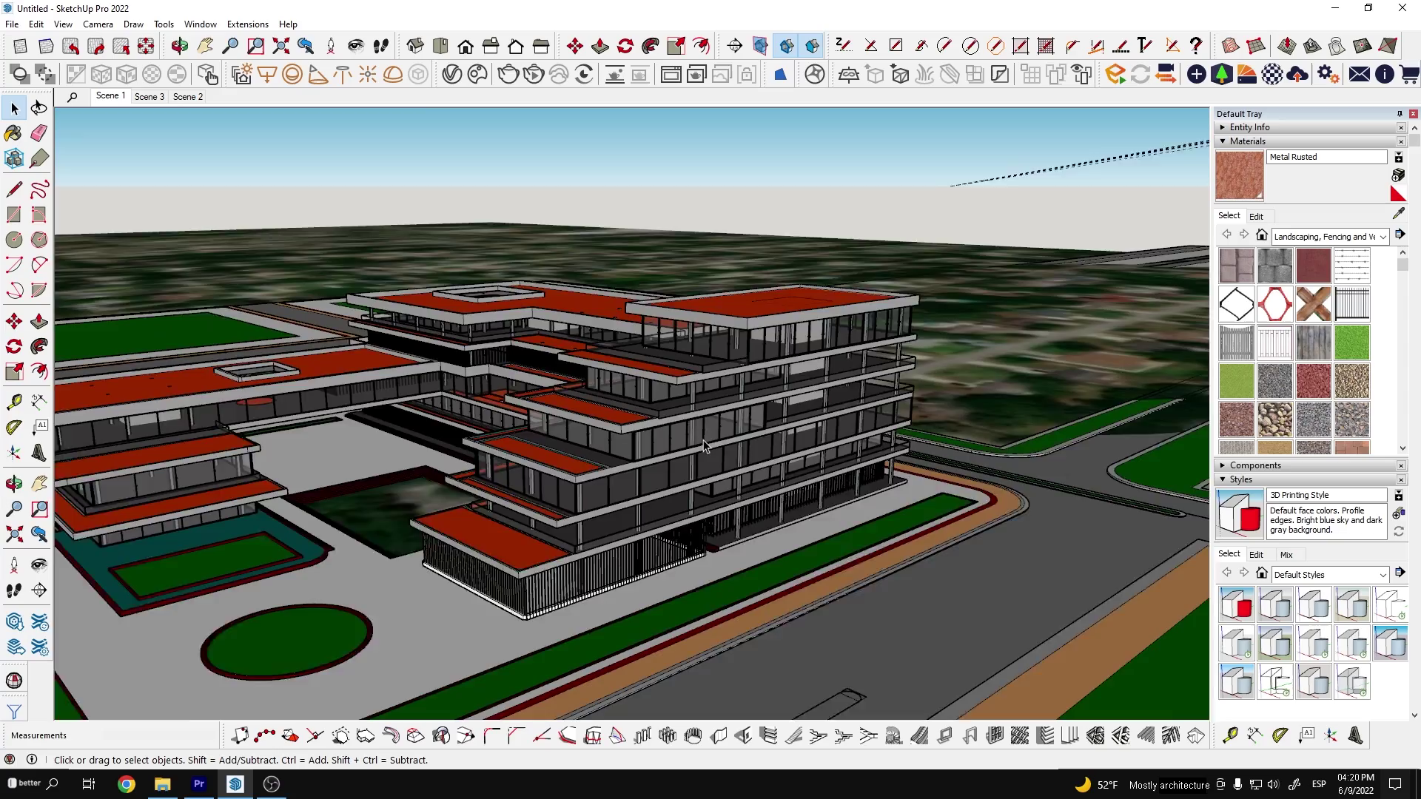
scroll(704, 444, "down", 6)
middle_click_drag(704, 441, 618, 544)
middle_click_drag(599, 444, 387, 416)
scroll(844, 445, "up", 5)
scroll(709, 457, "up", 4)
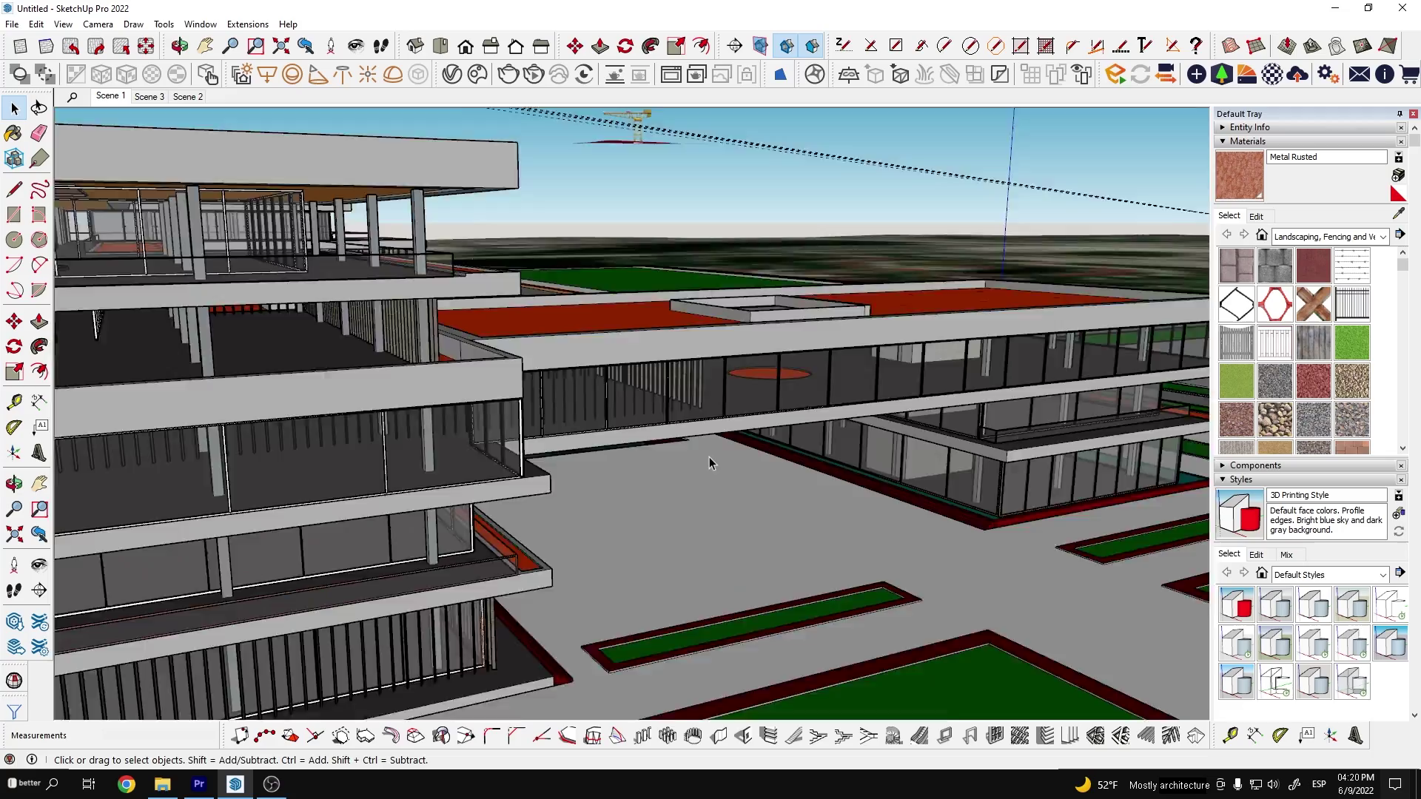
middle_click_drag(709, 463, 391, 488)
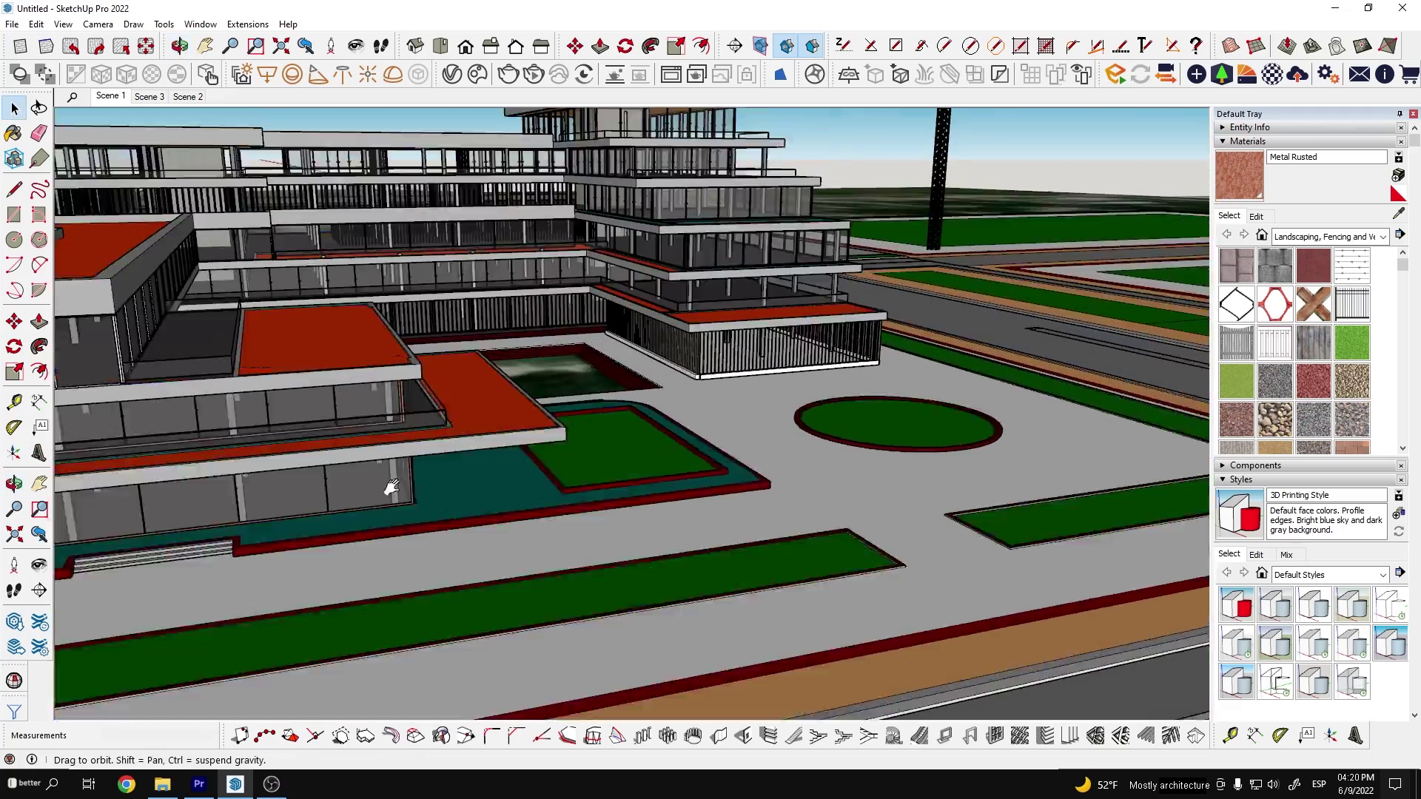
scroll(696, 241, "up", 6)
middle_click_drag(719, 255, 355, 372, "shift")
middle_click_drag(618, 437, 523, 410)
scroll(869, 387, "up", 3)
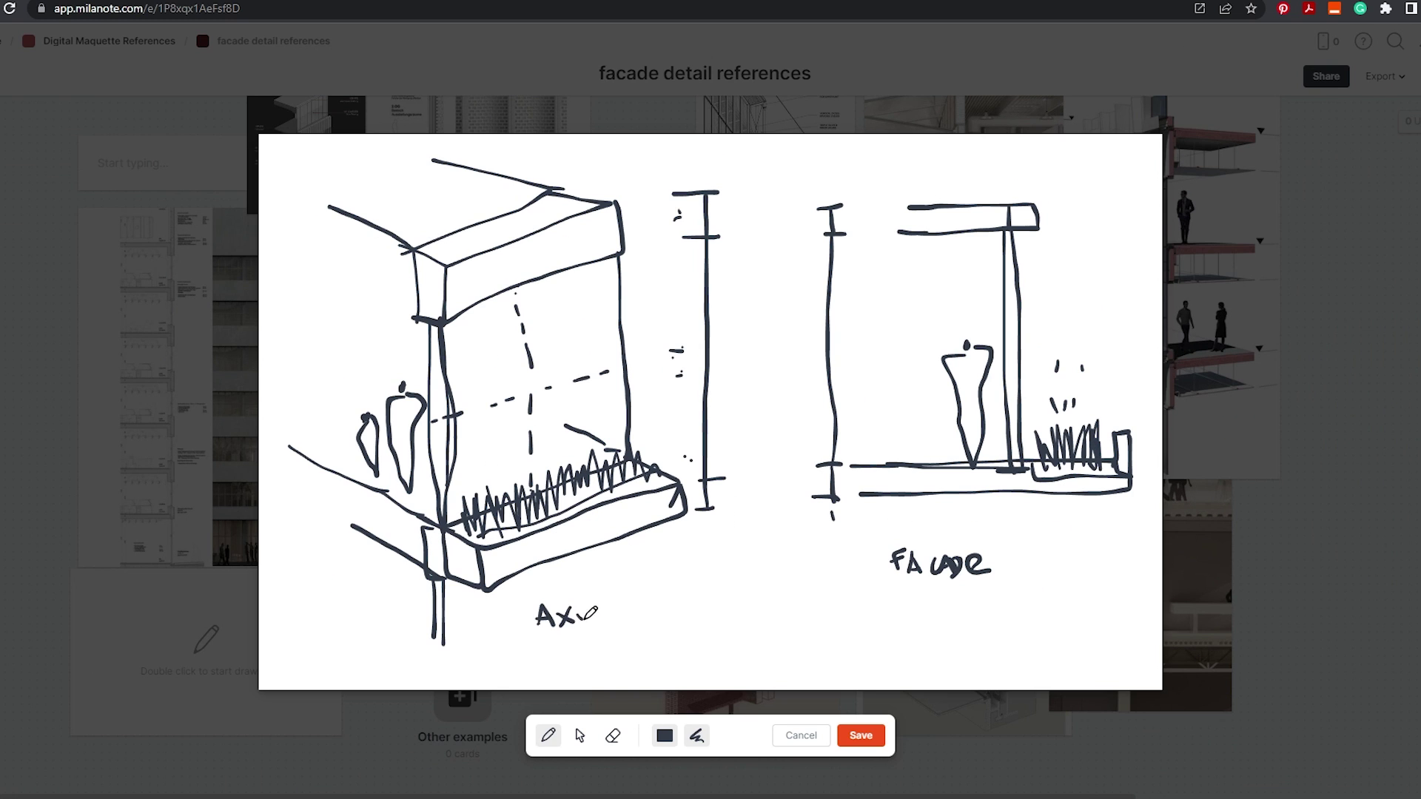
Save the axonometric and facade sketch to the facade detail references board and open the Ankang Library reference image
left_click(861, 735)
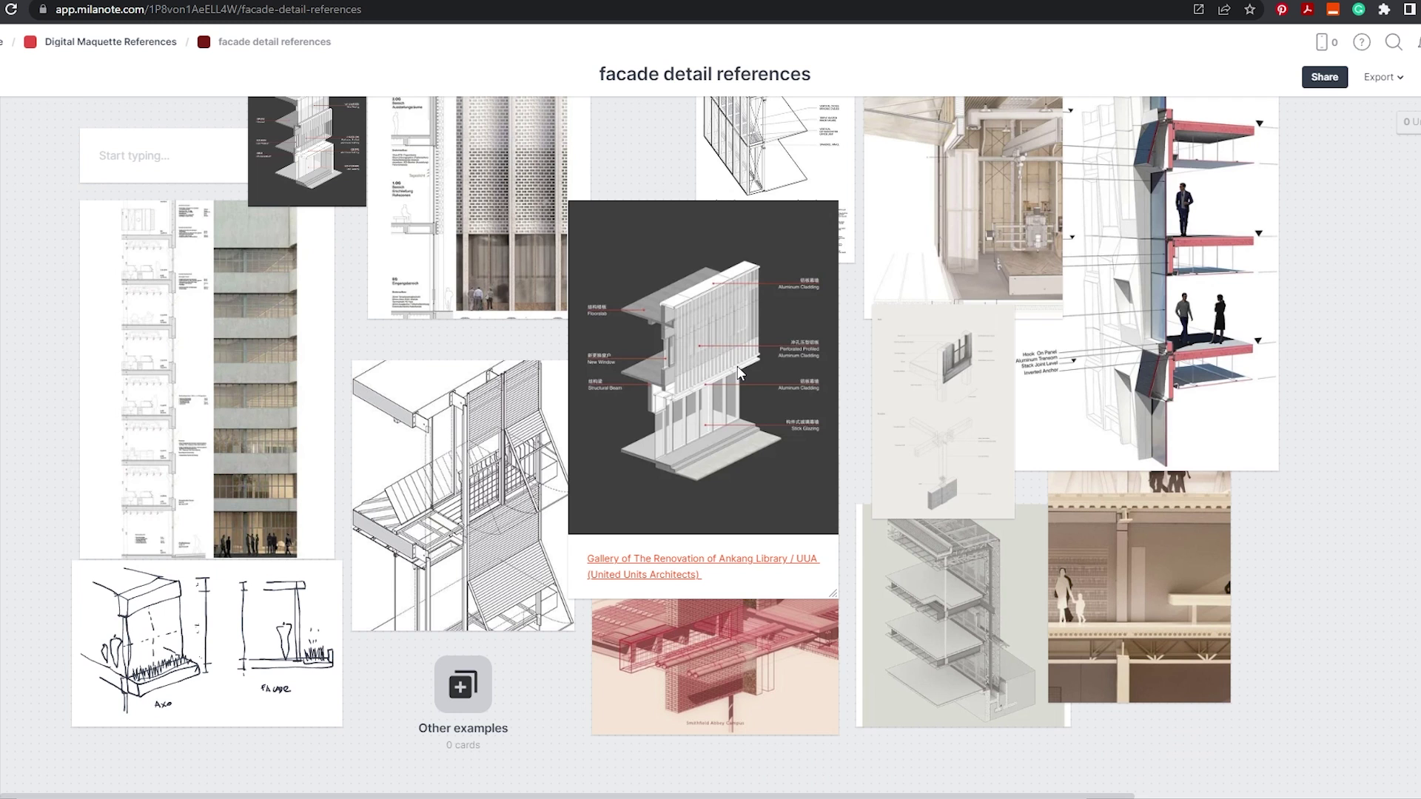
double_click(738, 372)
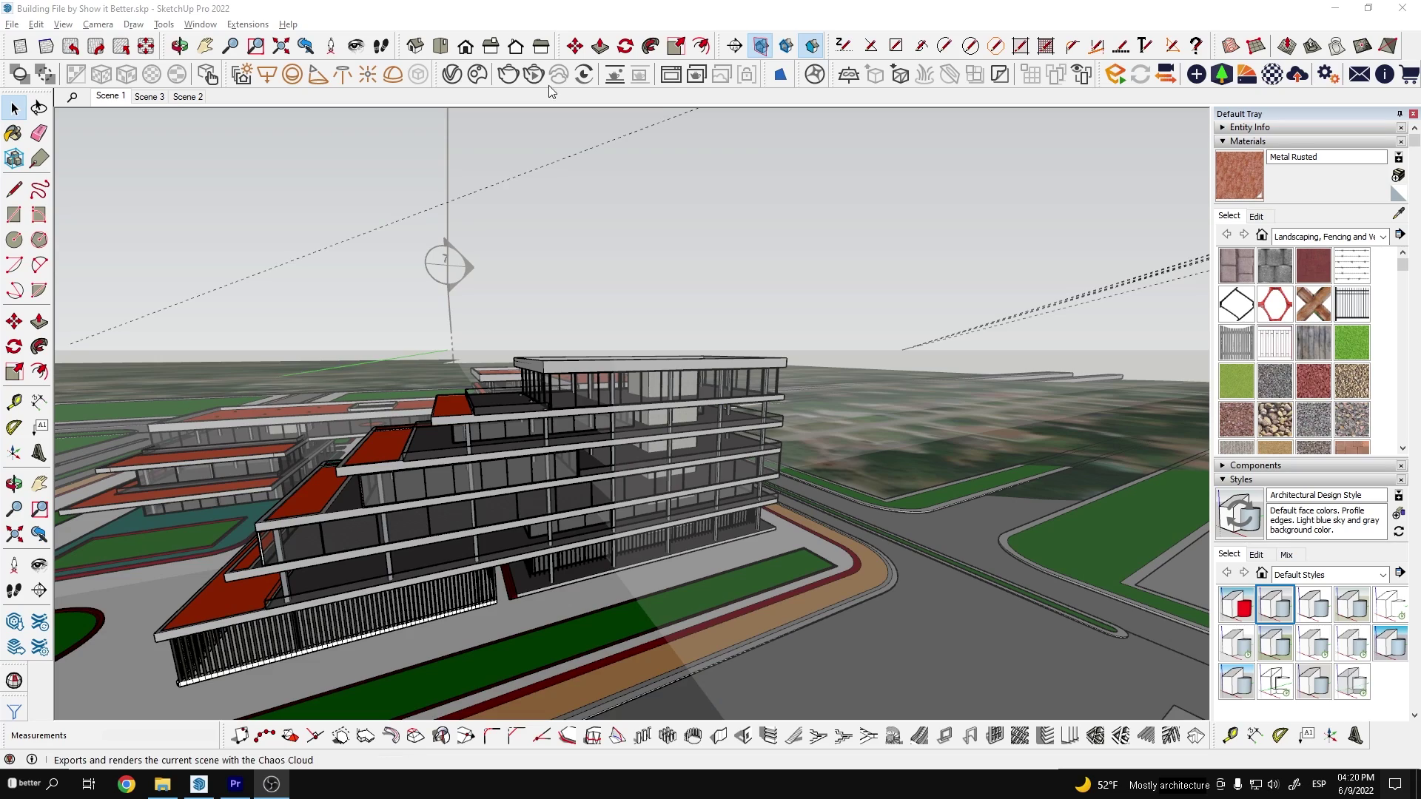
Turn on section cuts in the building model and align the view to section plane 7
left_click(785, 47)
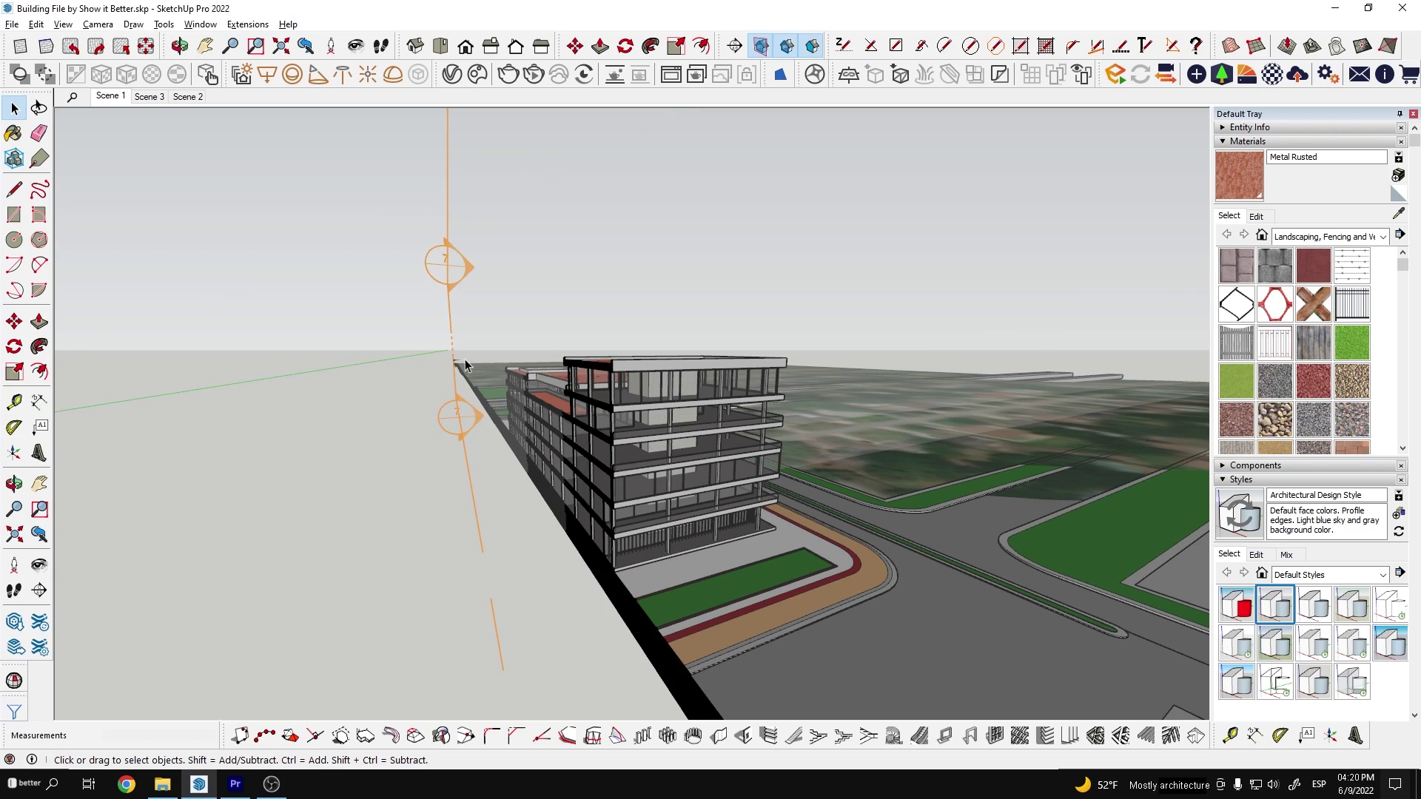
right_click(452, 300)
left_click(518, 410)
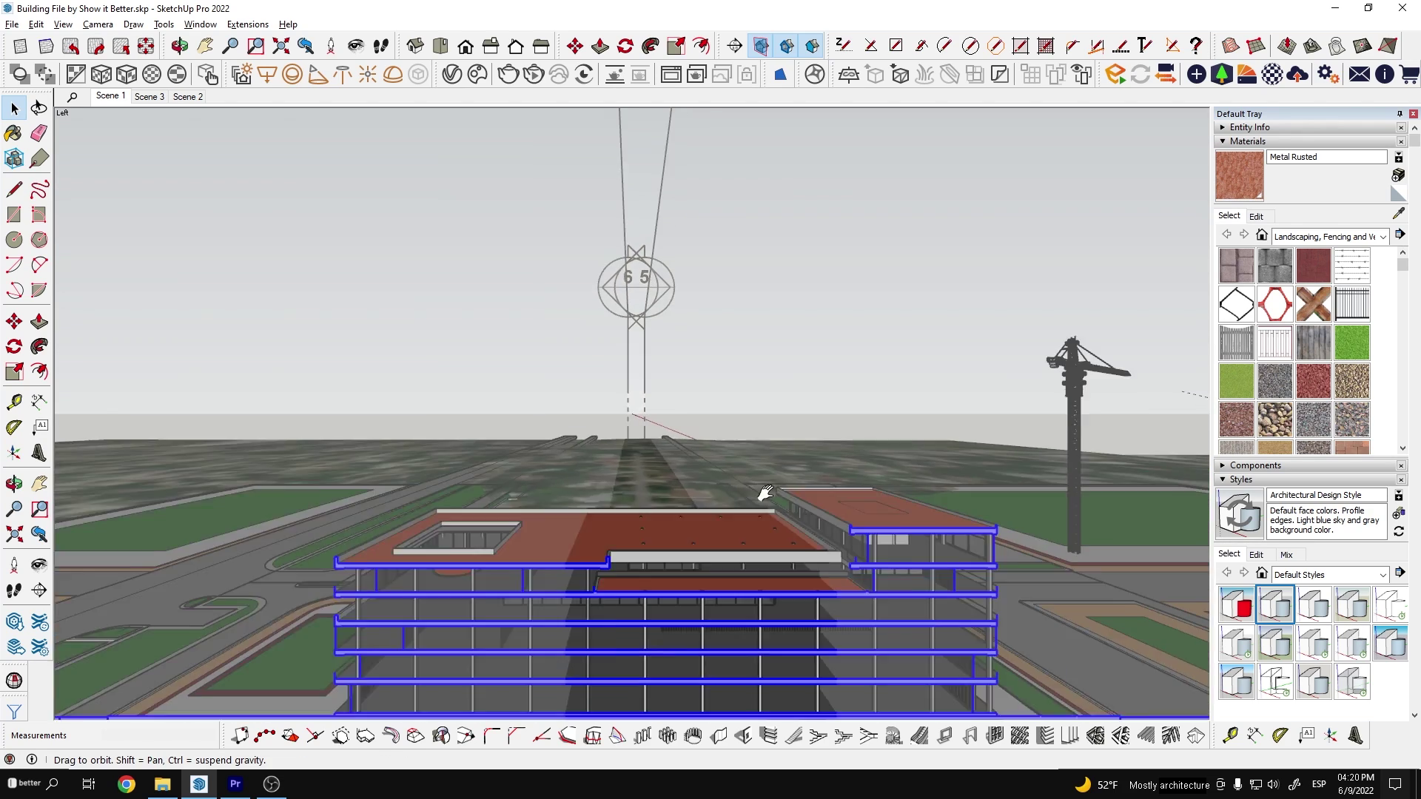
Examine the cut slabs, columns and glazing along the building's edge in the section view
scroll(703, 411, "down", 10)
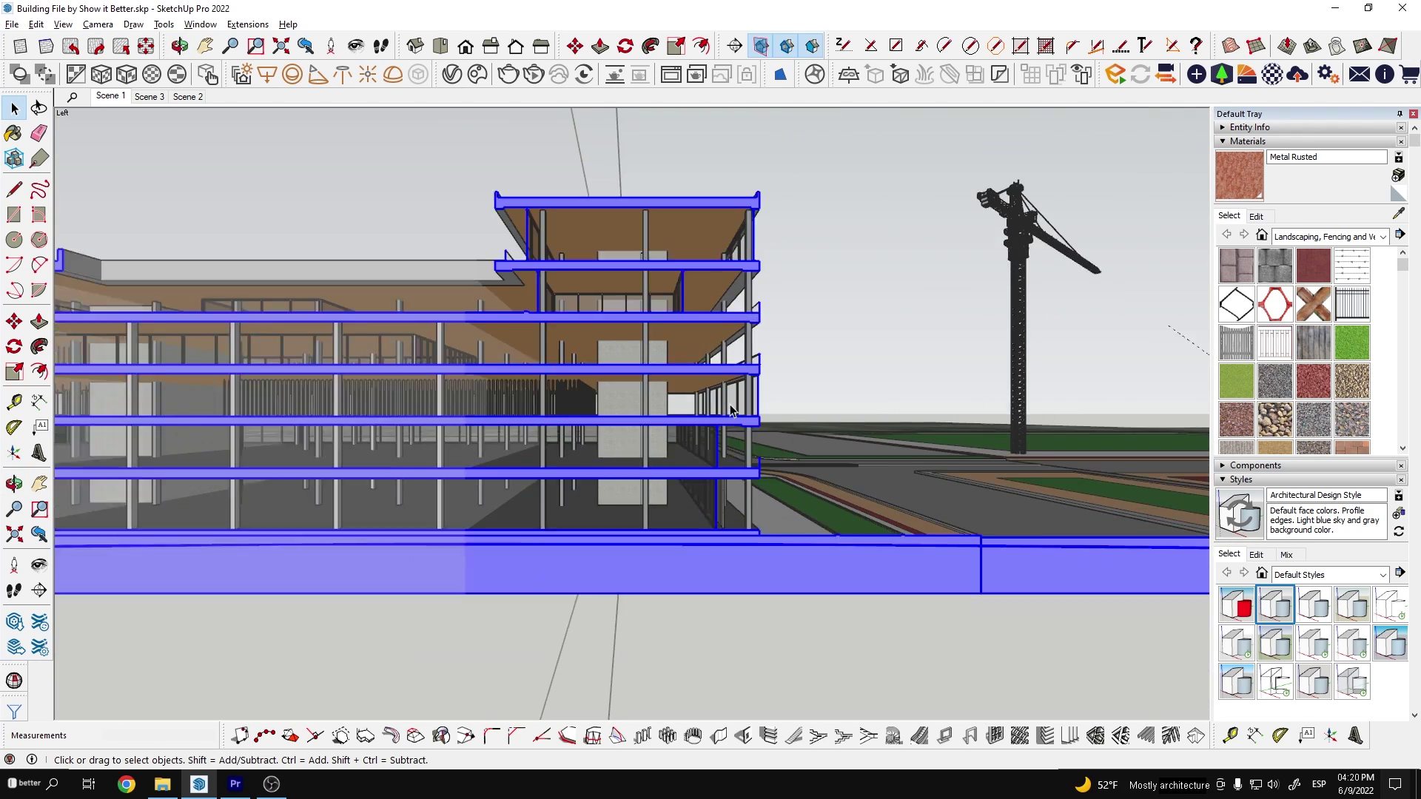
scroll(711, 412, "up", 2)
middle_click_drag(714, 303, 653, 379, "shift")
scroll(644, 333, "up", 3)
middle_click_drag(636, 289, 400, 397)
middle_click_drag(422, 480, 530, 378)
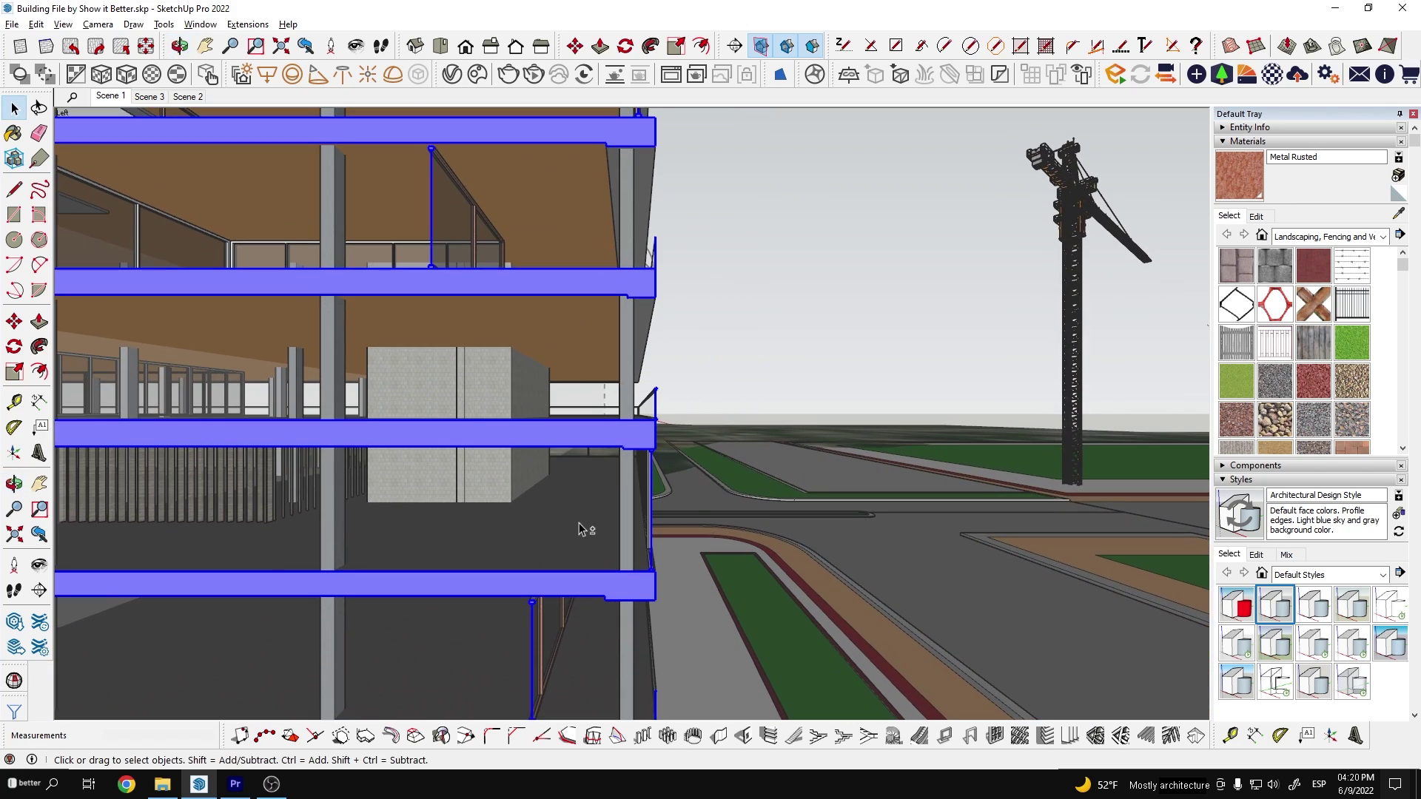
middle_click_drag(579, 527, 478, 424)
middle_click_drag(334, 496, 487, 465)
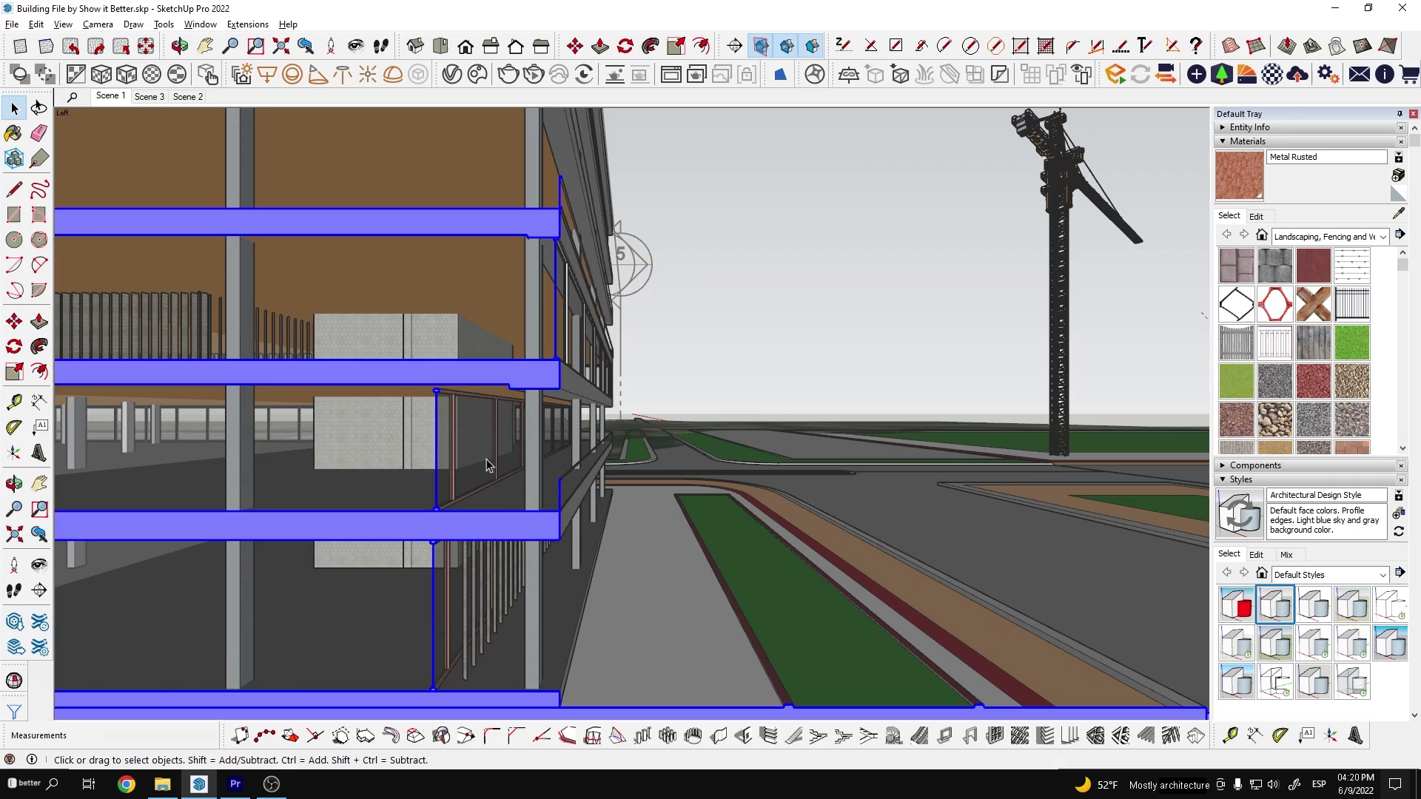
middle_click_drag(368, 555, 580, 528)
scroll(580, 527, "down", 3)
scroll(358, 624, "down", 1)
Move section plane 7 about 3.38 m along the red axis to shift the cut through the building
left_click(94, 283)
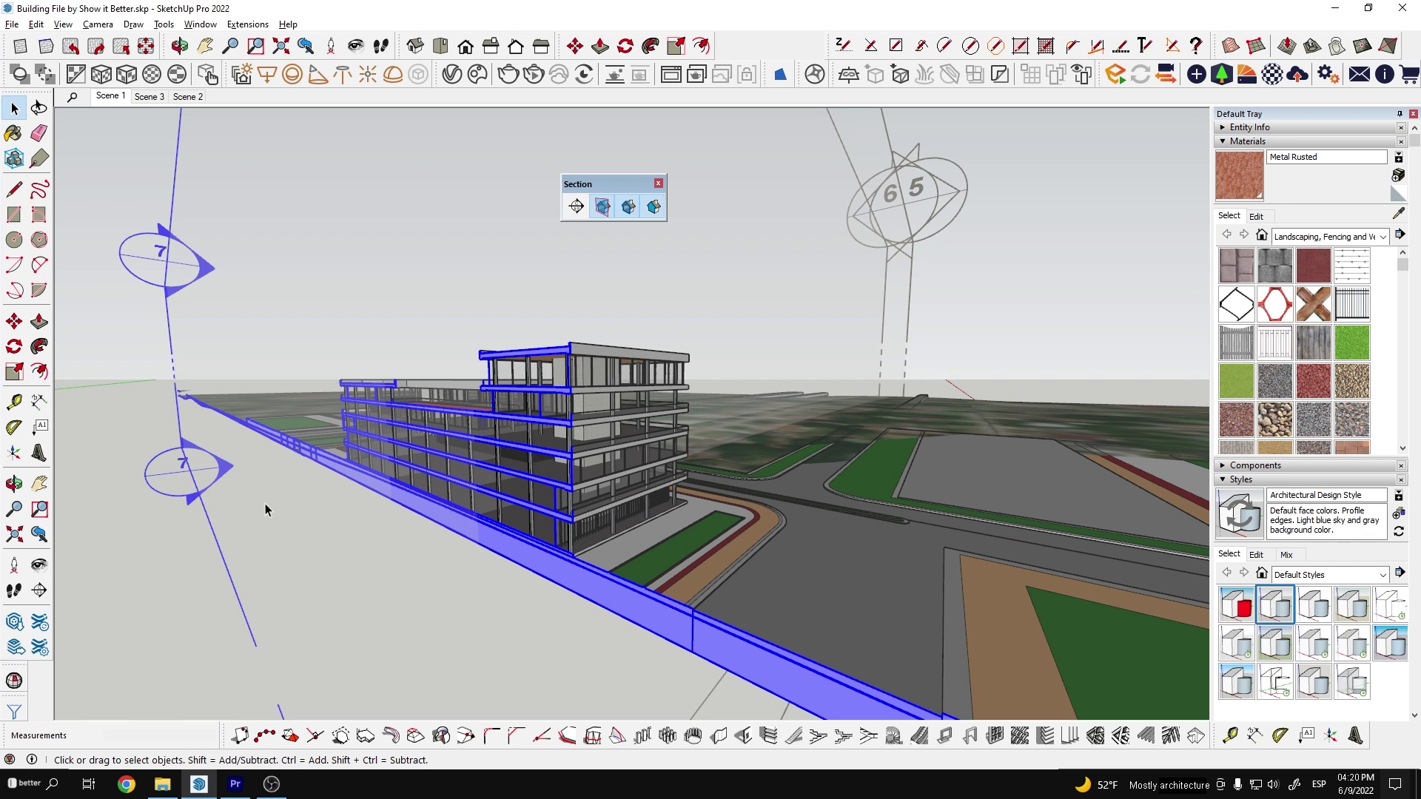
left_click(500, 604)
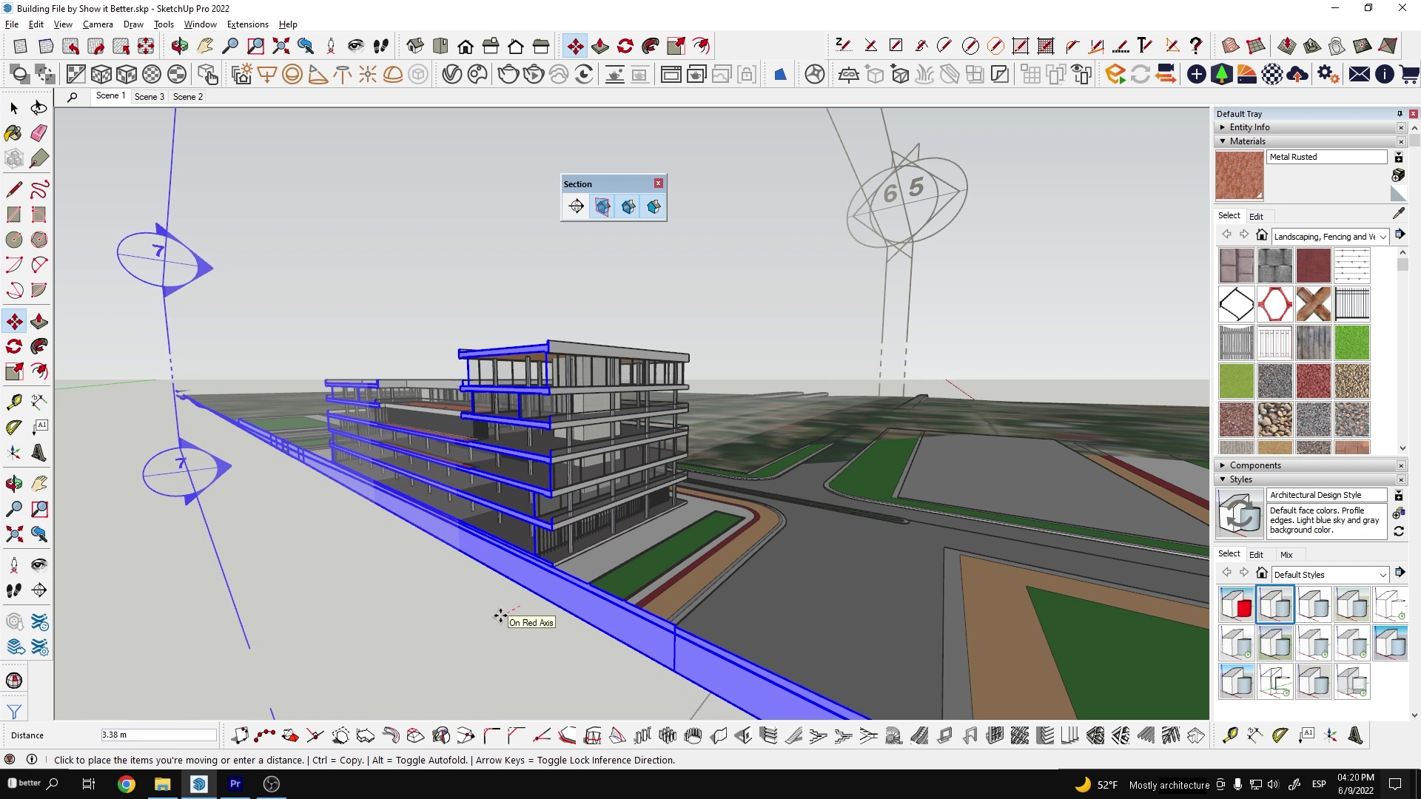
key("space")
left_click(202, 579)
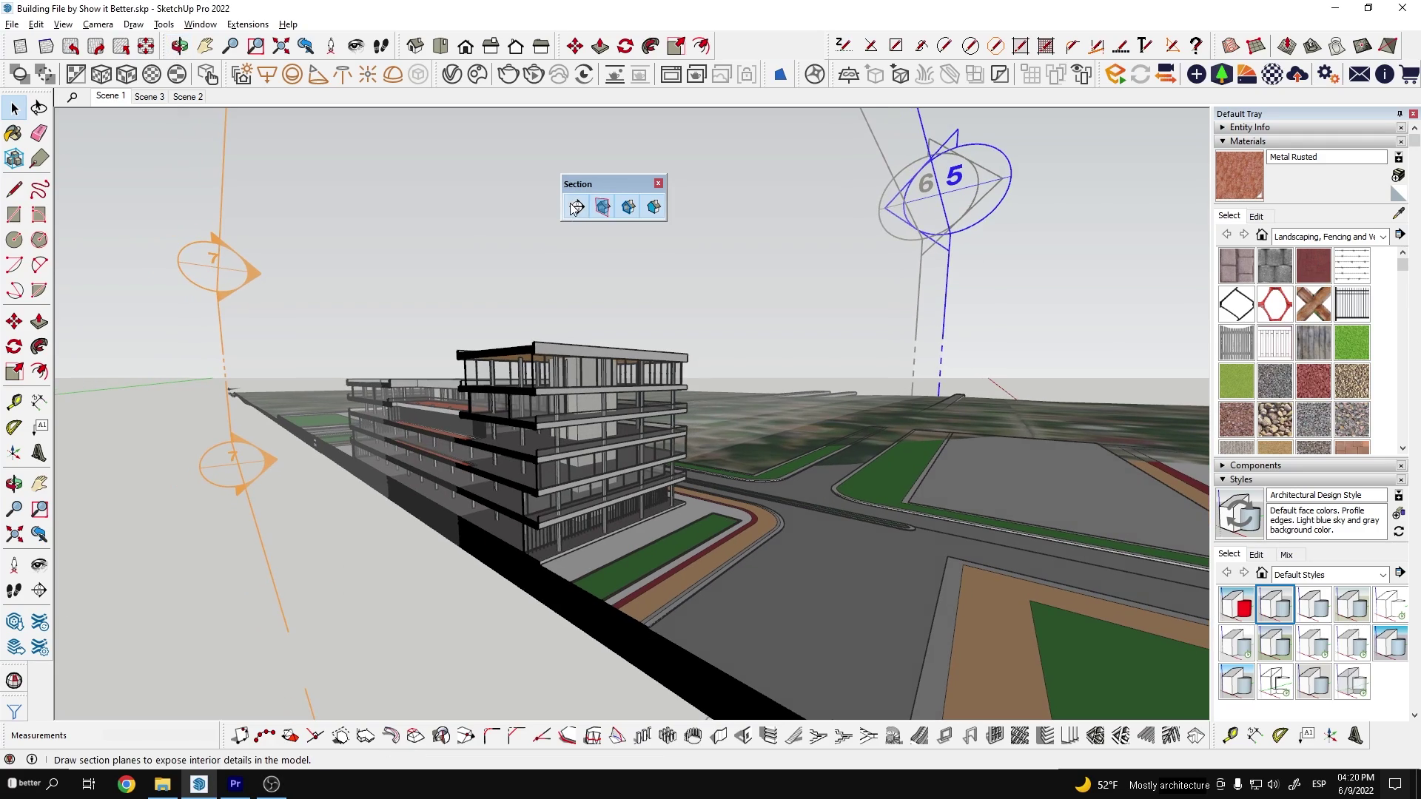
Place a horizontal section plane that cuts through the upper floors of the building
scroll(524, 475, "up", 2)
middle_click_drag(527, 412, 545, 453)
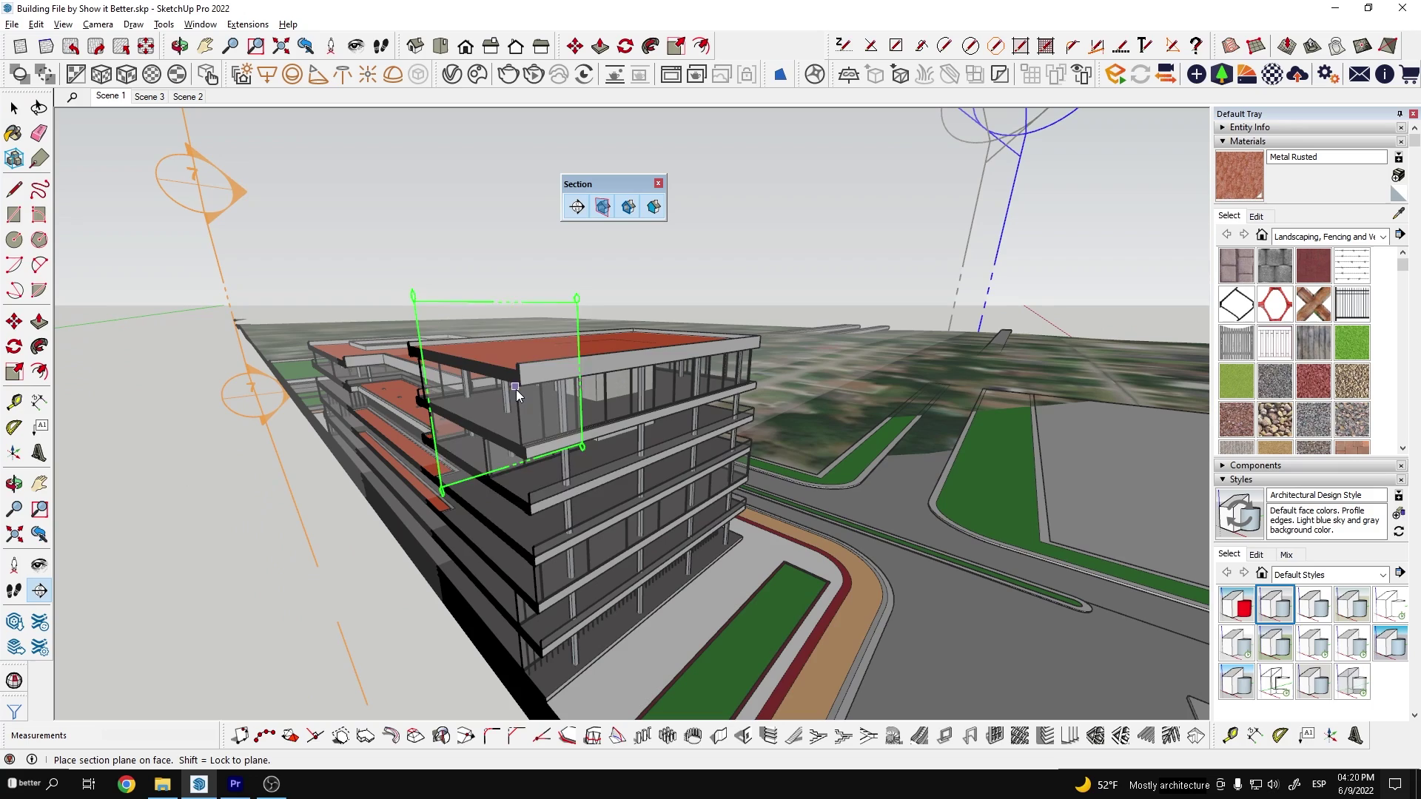
left_click(525, 479)
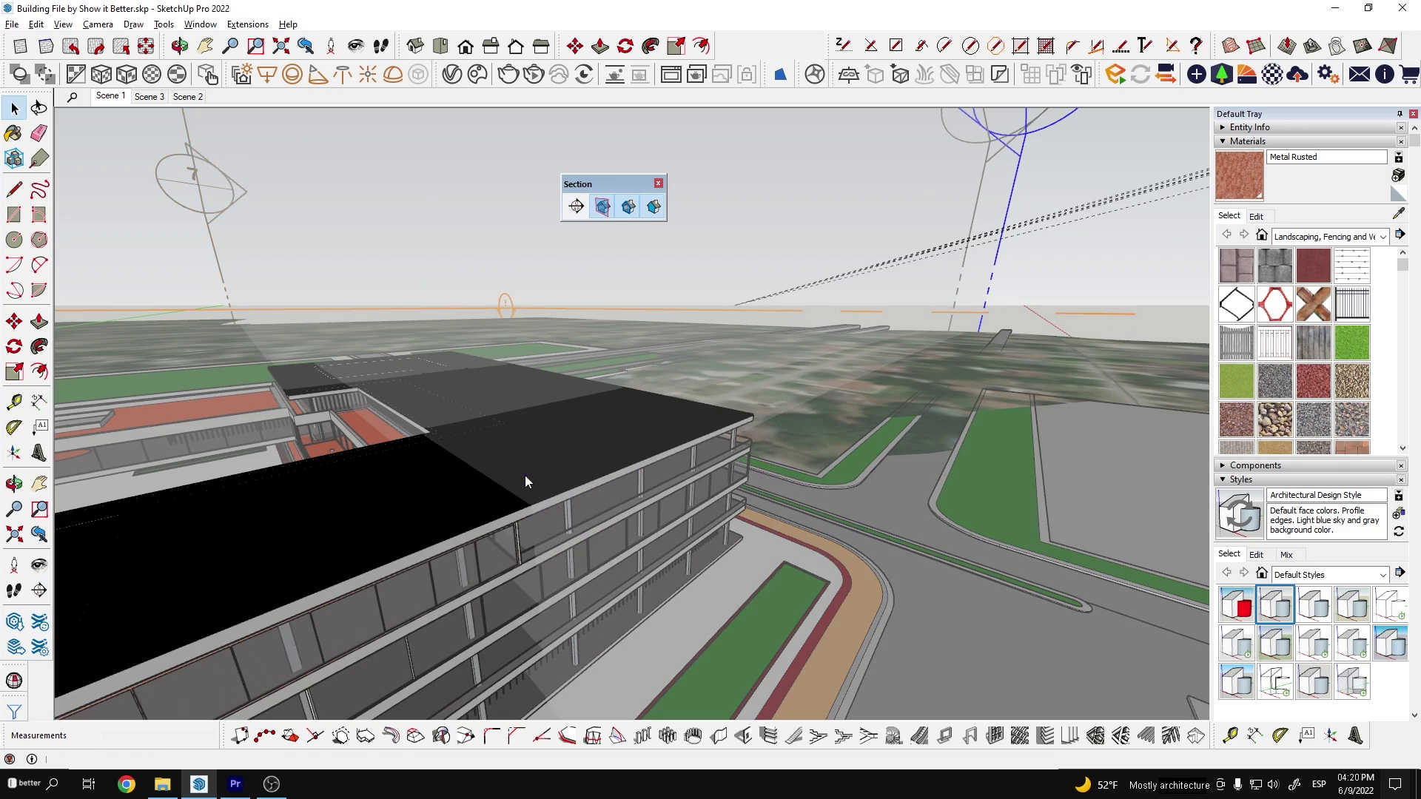
scroll(611, 392, "down", 6)
middle_click_drag(612, 392, 617, 394)
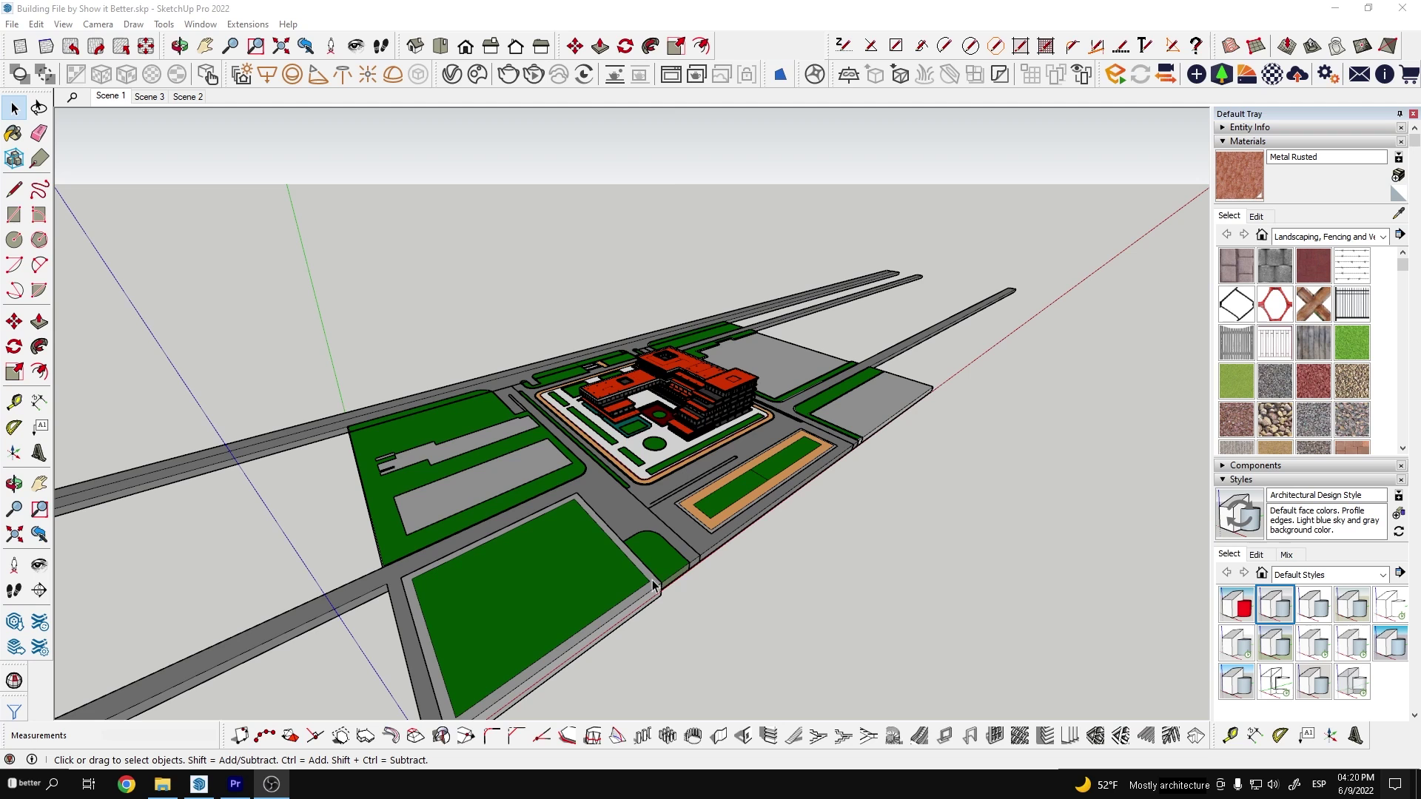
Select the entire building and site model, group it, and open the group for editing
left_click_drag(556, 418, 378, 281)
right_click(622, 379)
left_click(700, 455)
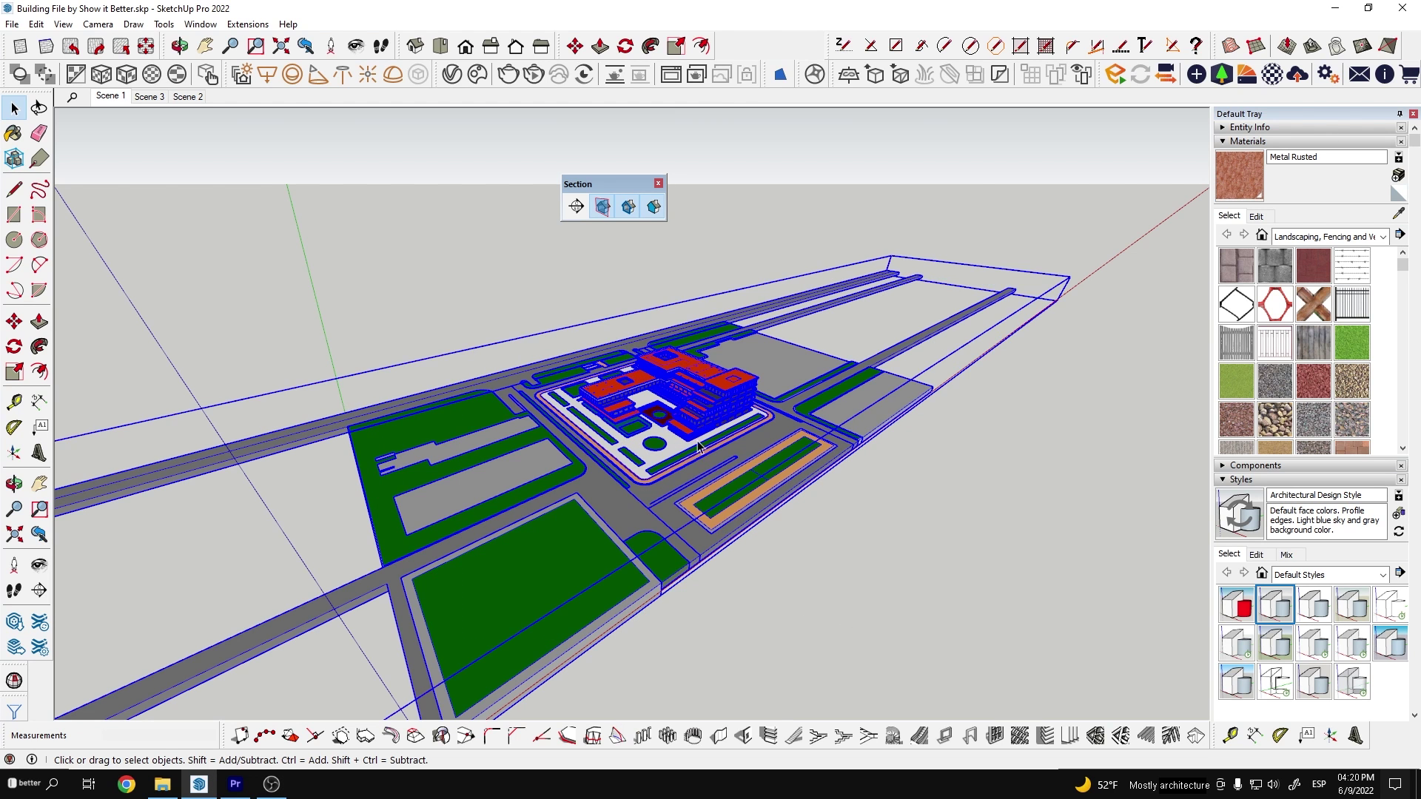
right_click(629, 385)
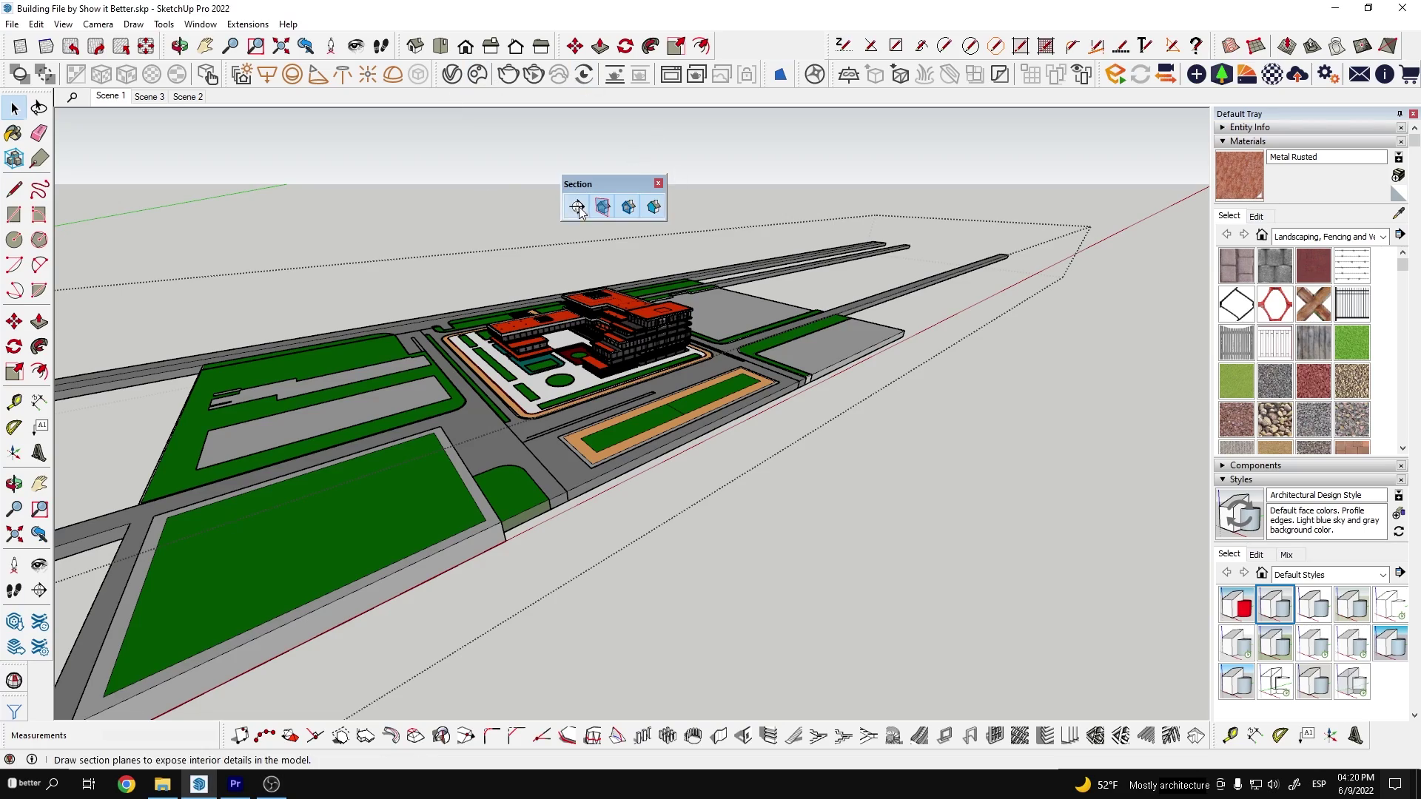
Place a vertical section plane on the building's facade and move it about 15.57 m along the red axis into the building
left_click(578, 207)
scroll(731, 312, "up", 10)
left_click(837, 317)
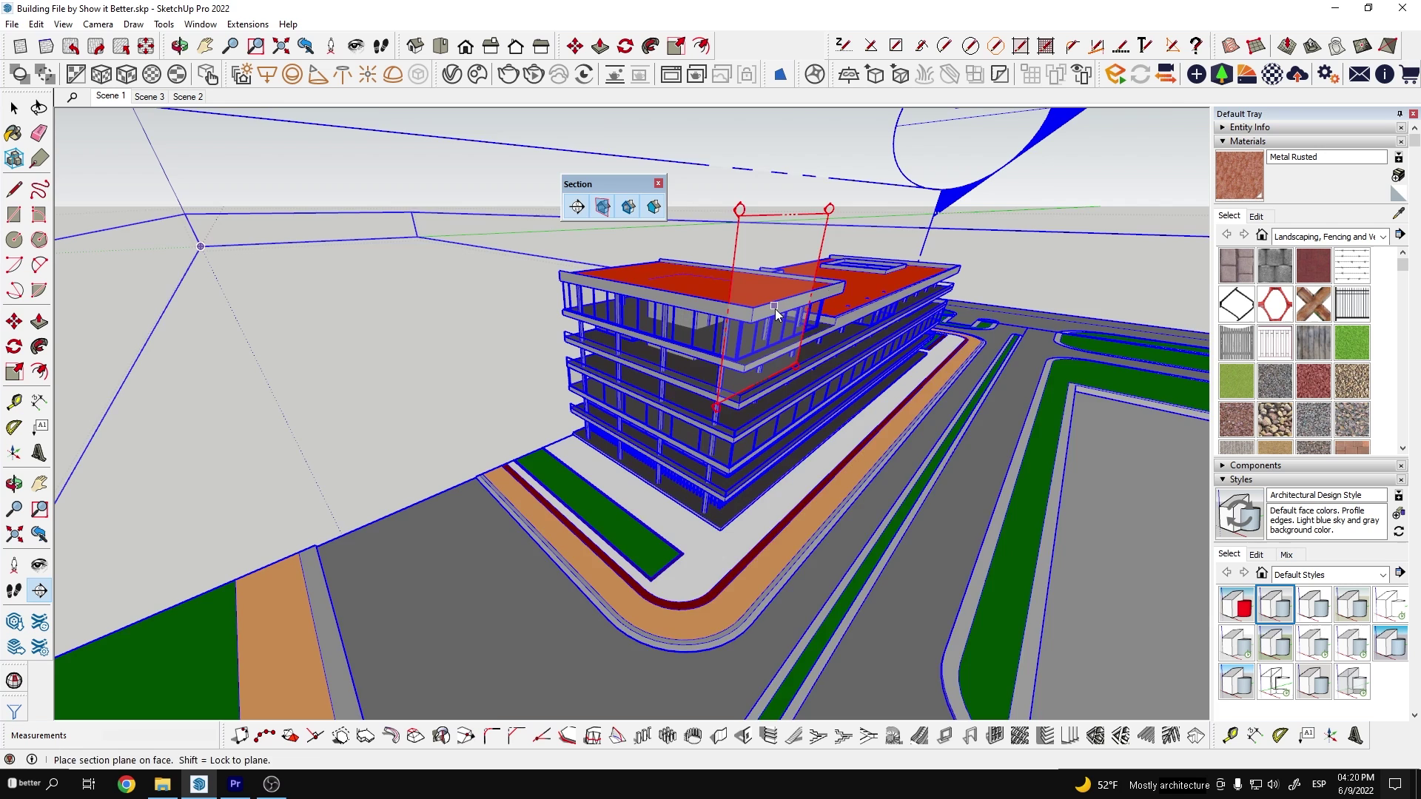
left_click(775, 310)
key("m")
left_click(971, 442)
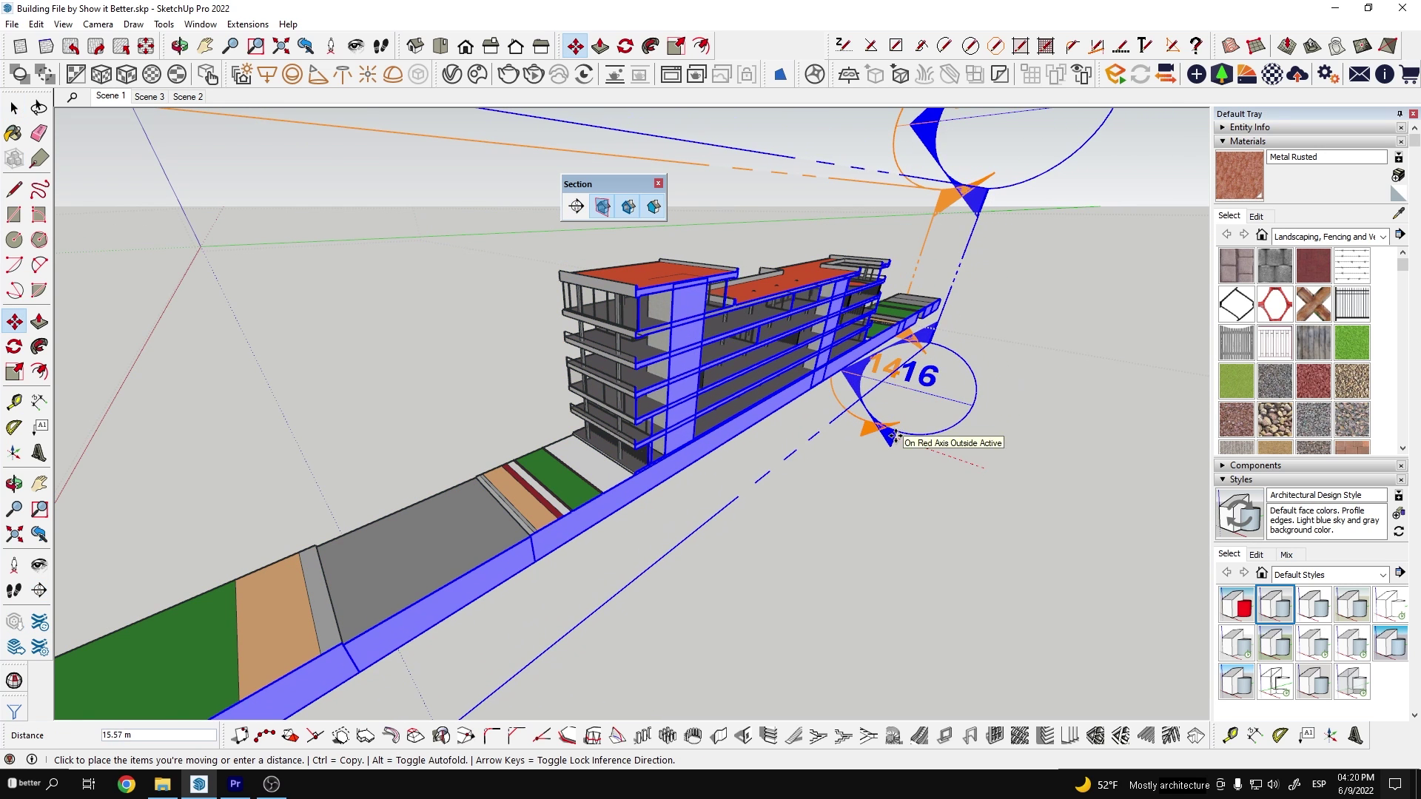
key("space")
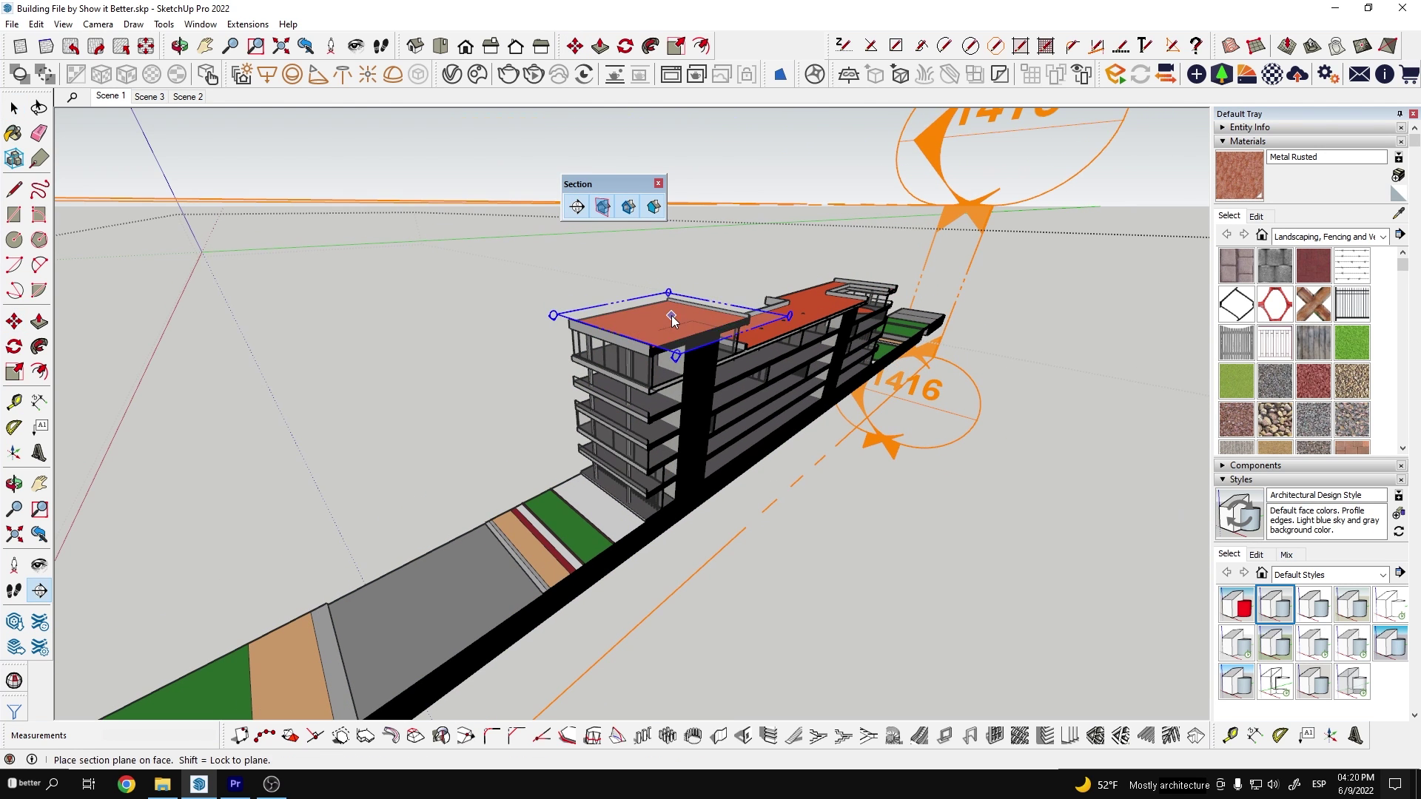
Place a horizontal section plane on the roof and lower it about 10.47 m along the blue axis
left_click(672, 315)
key("m")
left_click(729, 226)
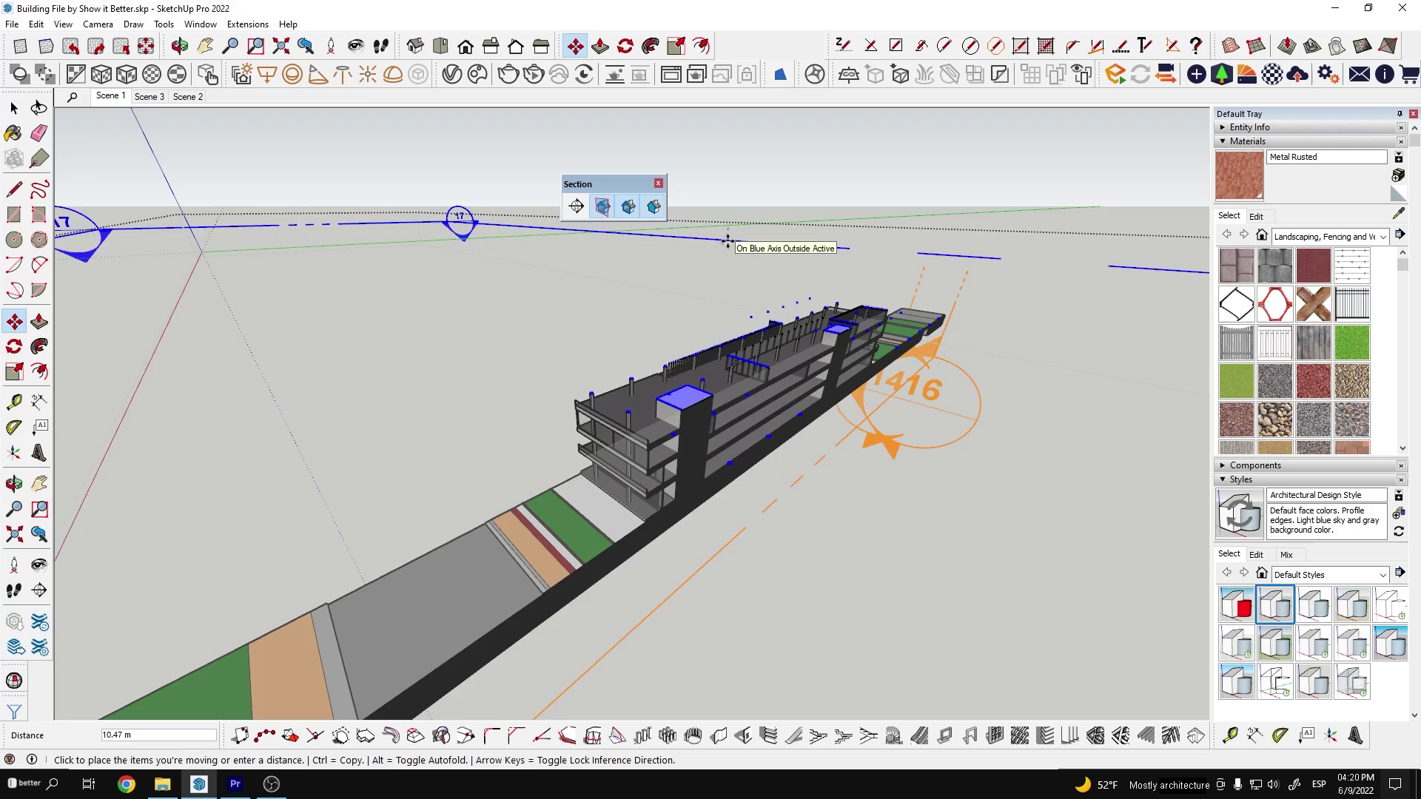
left_click(728, 241)
key("space")
Place a vertical section plane across the building's length and move it about 8.86 m along the green axis
scroll(628, 407, "up", 3)
middle_click_drag(628, 406, 858, 355)
middle_click_drag(558, 567, 596, 346)
scroll(486, 423, "down", 3)
left_click(576, 206)
scroll(702, 437, "up", 5)
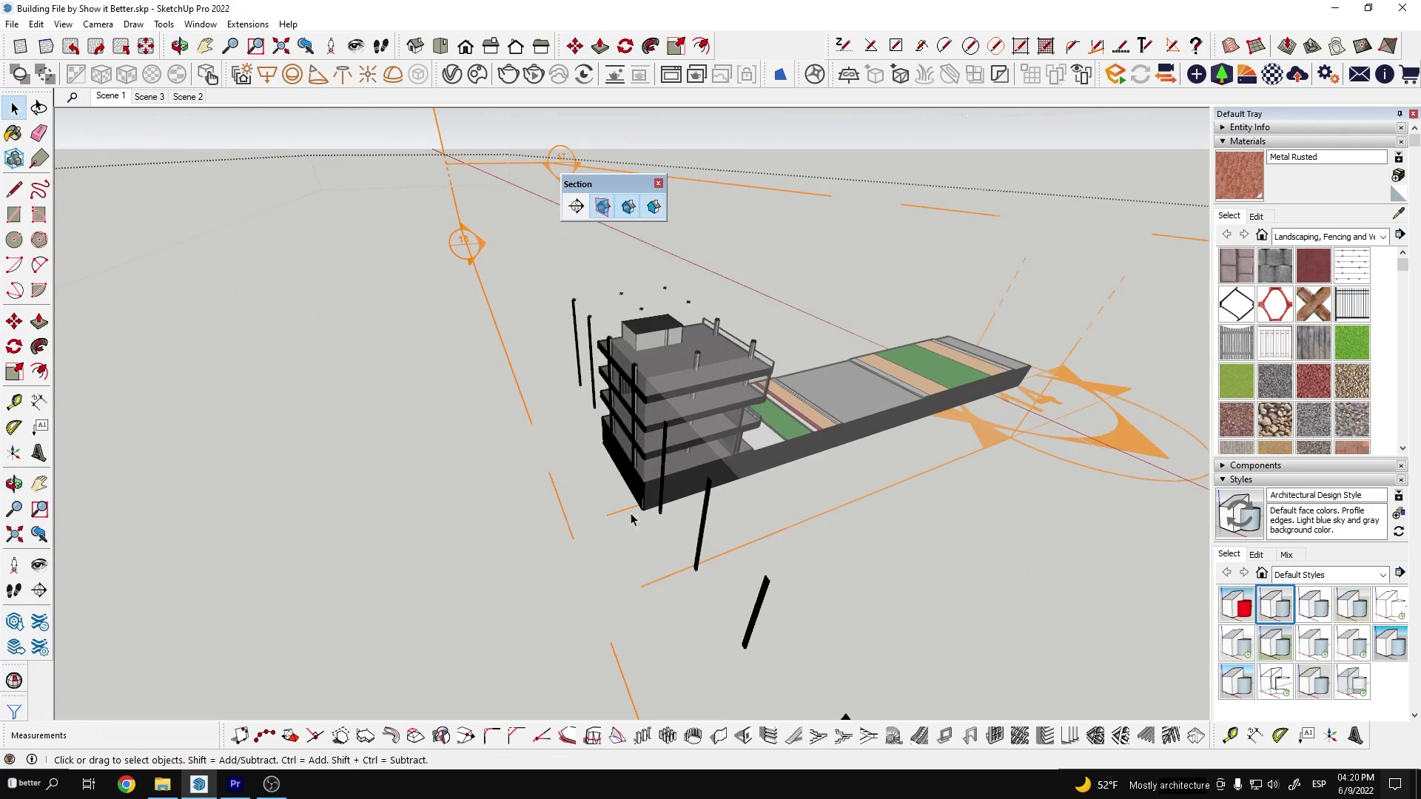
left_click(566, 526)
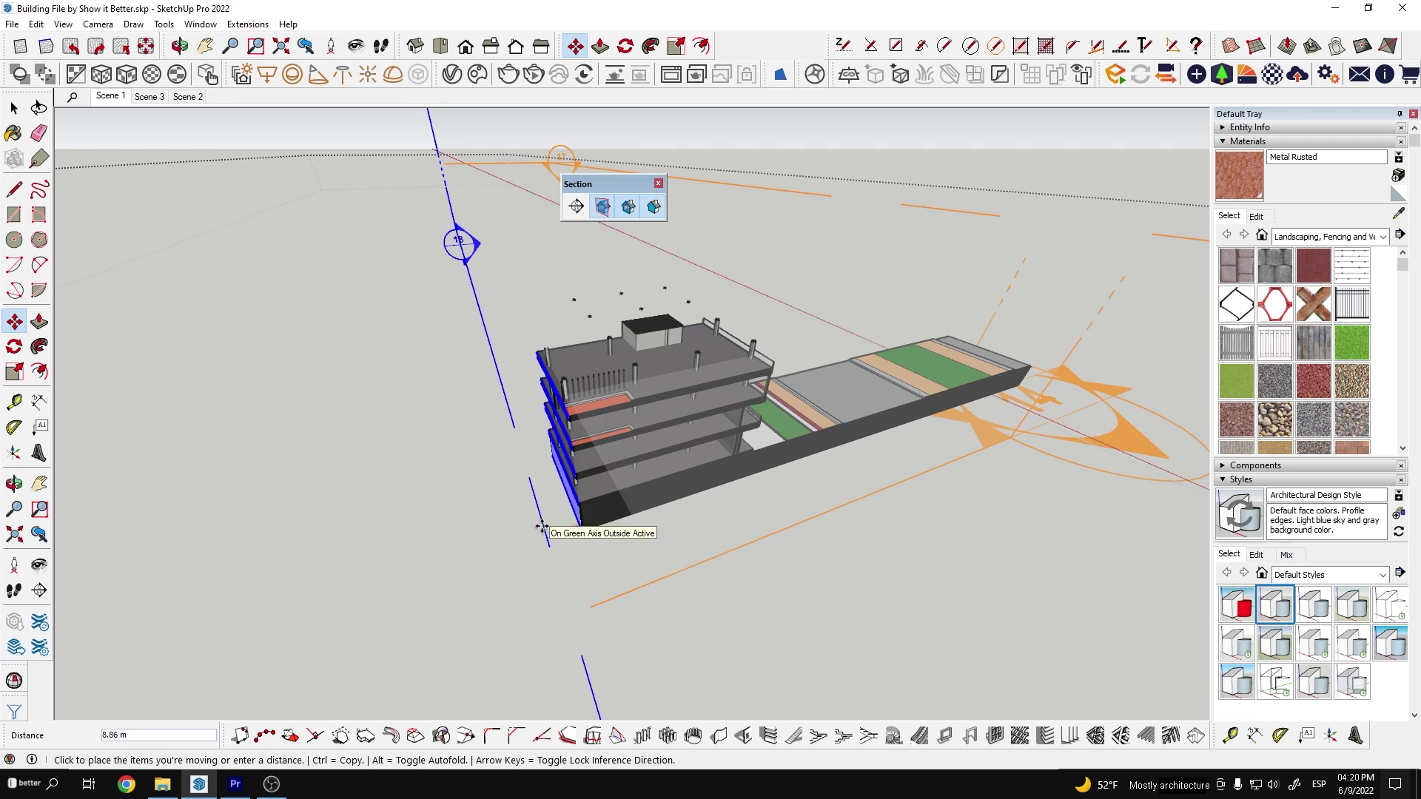
key("space")
Place a vertical section plane parallel to the street-side facade to cut off the road and planting strips
middle_click_drag(572, 524, 170, 477)
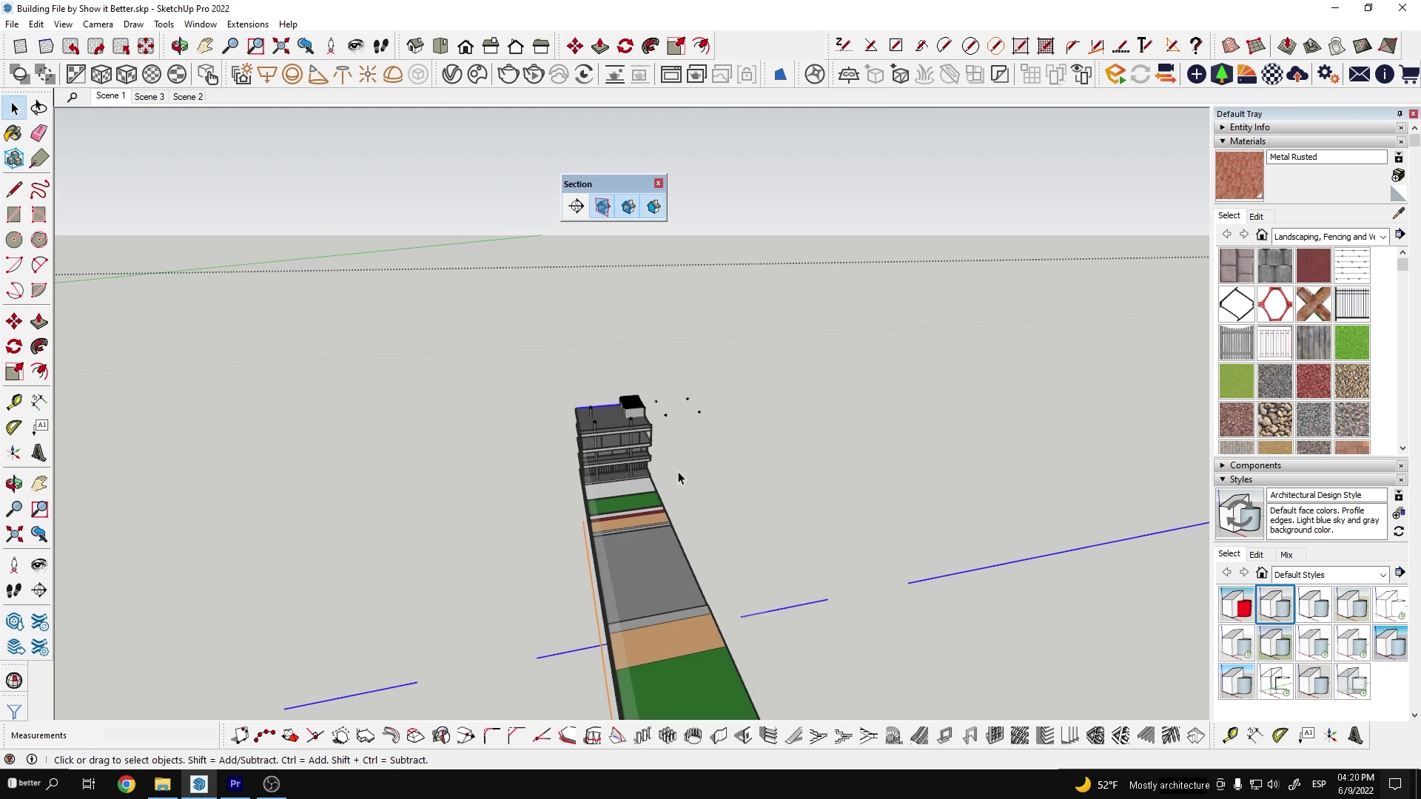
middle_click_drag(678, 472, 710, 445)
left_click(651, 458)
left_click(577, 206)
scroll(606, 458, "up", 3)
left_click(606, 459)
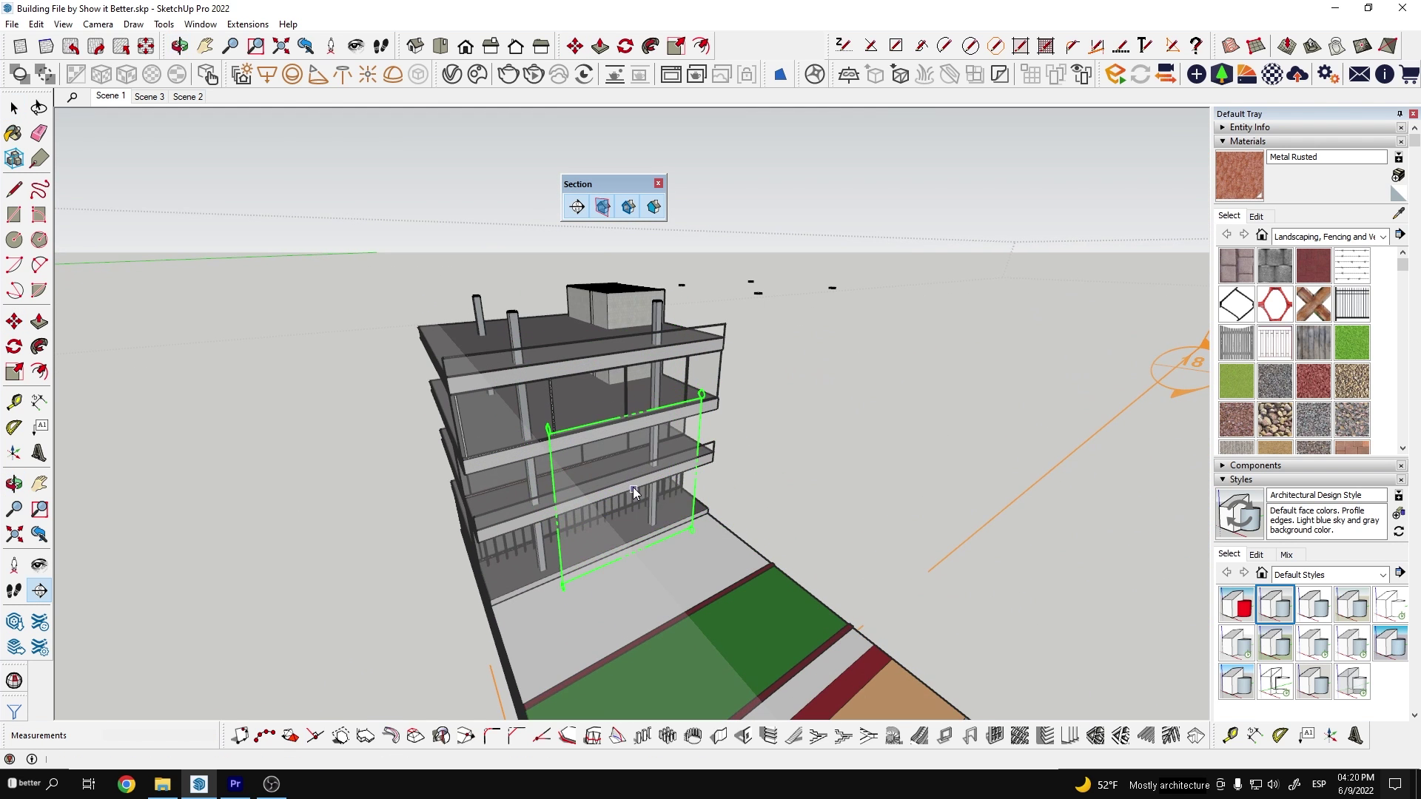
mouse_move(632, 487)
middle_mouse_down()
mouse_move(775, 507)
mouse_move(589, 494)
mouse_move(693, 511)
mouse_move(681, 510)
middle_mouse_up()
scroll(688, 509, "up", 4)
scroll(589, 496, "up", 1)
scroll(658, 501, "up", 3)
Hide the section planes and remove the concrete core from the cut-out building corner
left_click(605, 208)
middle_click_drag(677, 415, 826, 381)
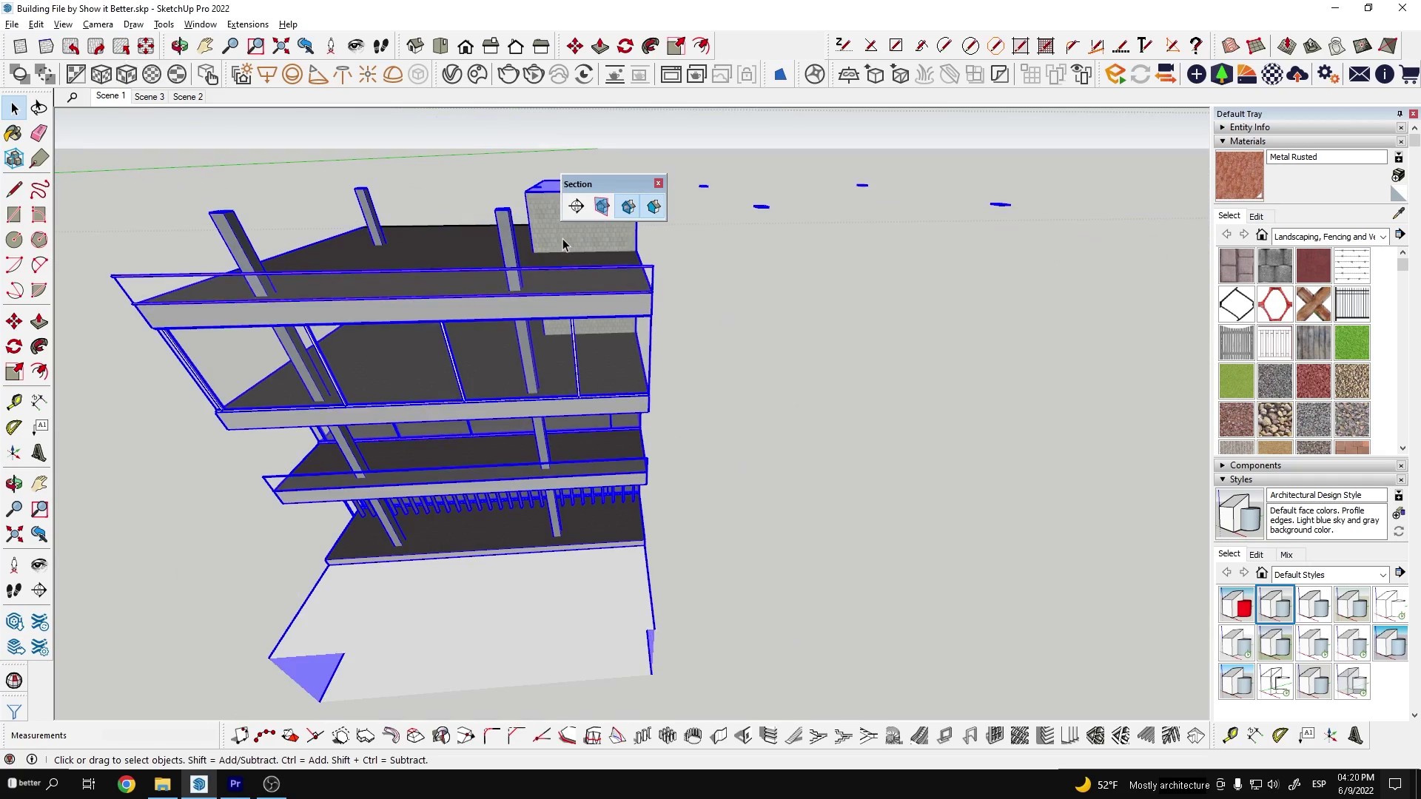
right_click(561, 235)
left_click(614, 275)
Change the camera projection used to view the isolated building corner
middle_click_drag(618, 277, 811, 195)
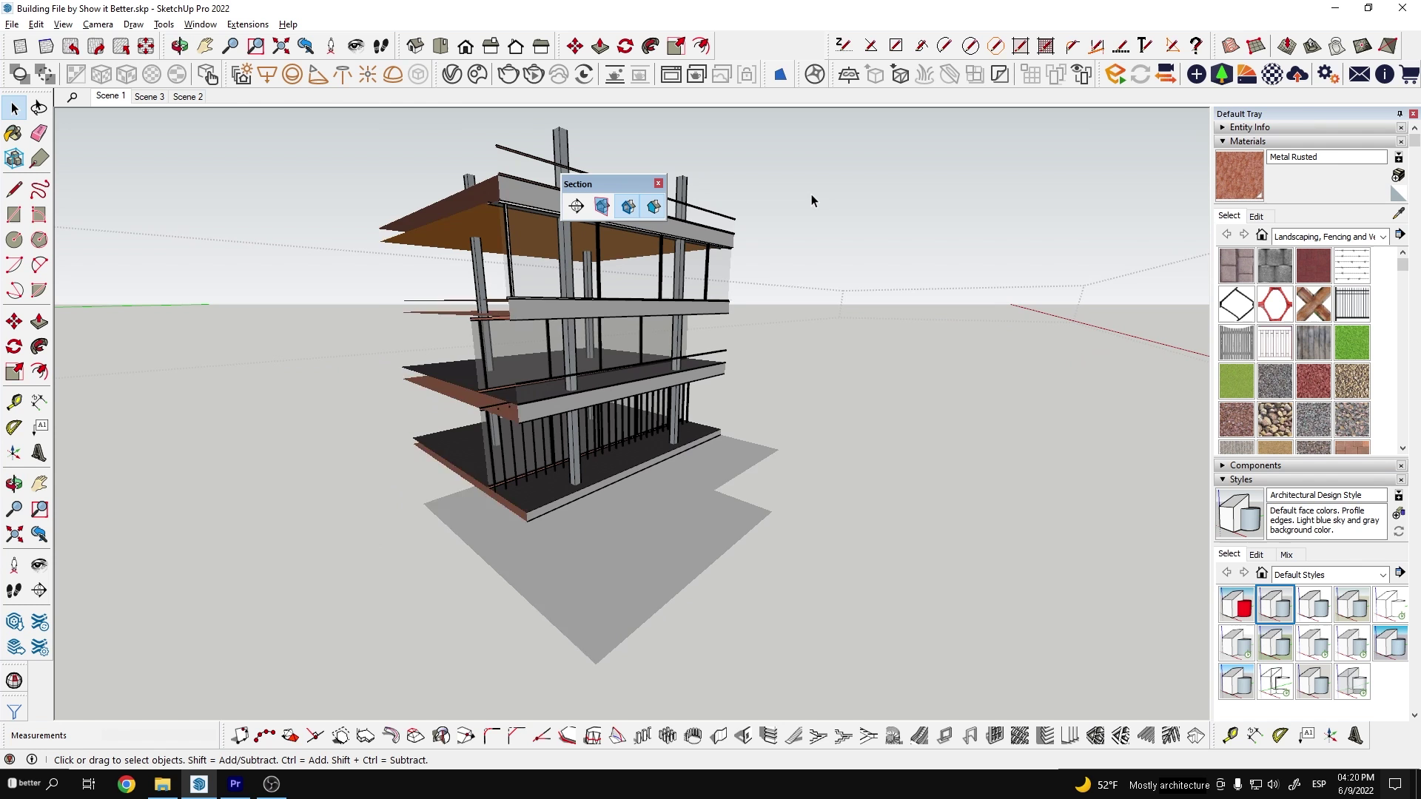
scroll(666, 311, "down", 2)
middle_click_drag(666, 311, 628, 351)
left_click(97, 24)
left_click(140, 96)
scroll(603, 399, "up", 8)
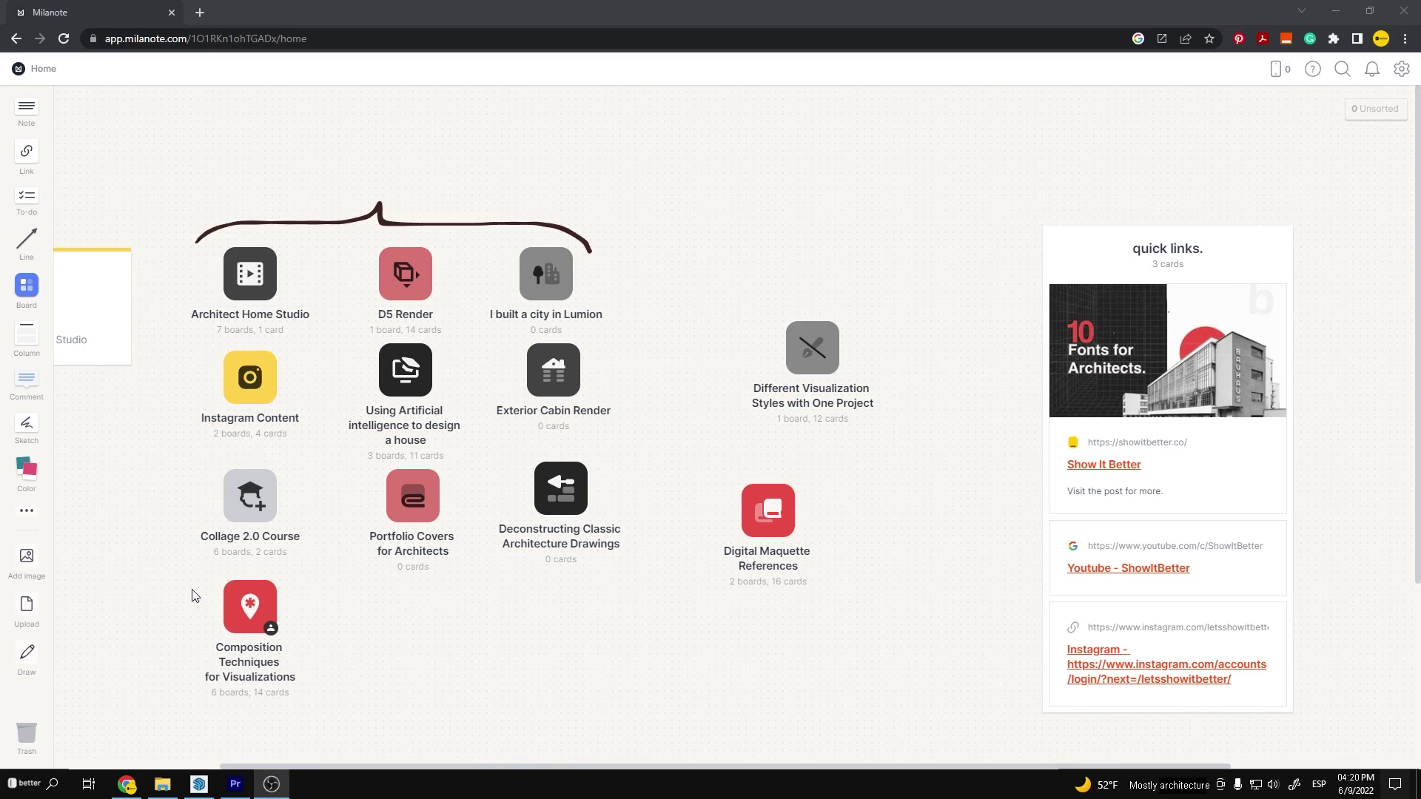
Switch to Milanote, open the Digital Maquette References board and review its facade detail references
double_click(750, 523)
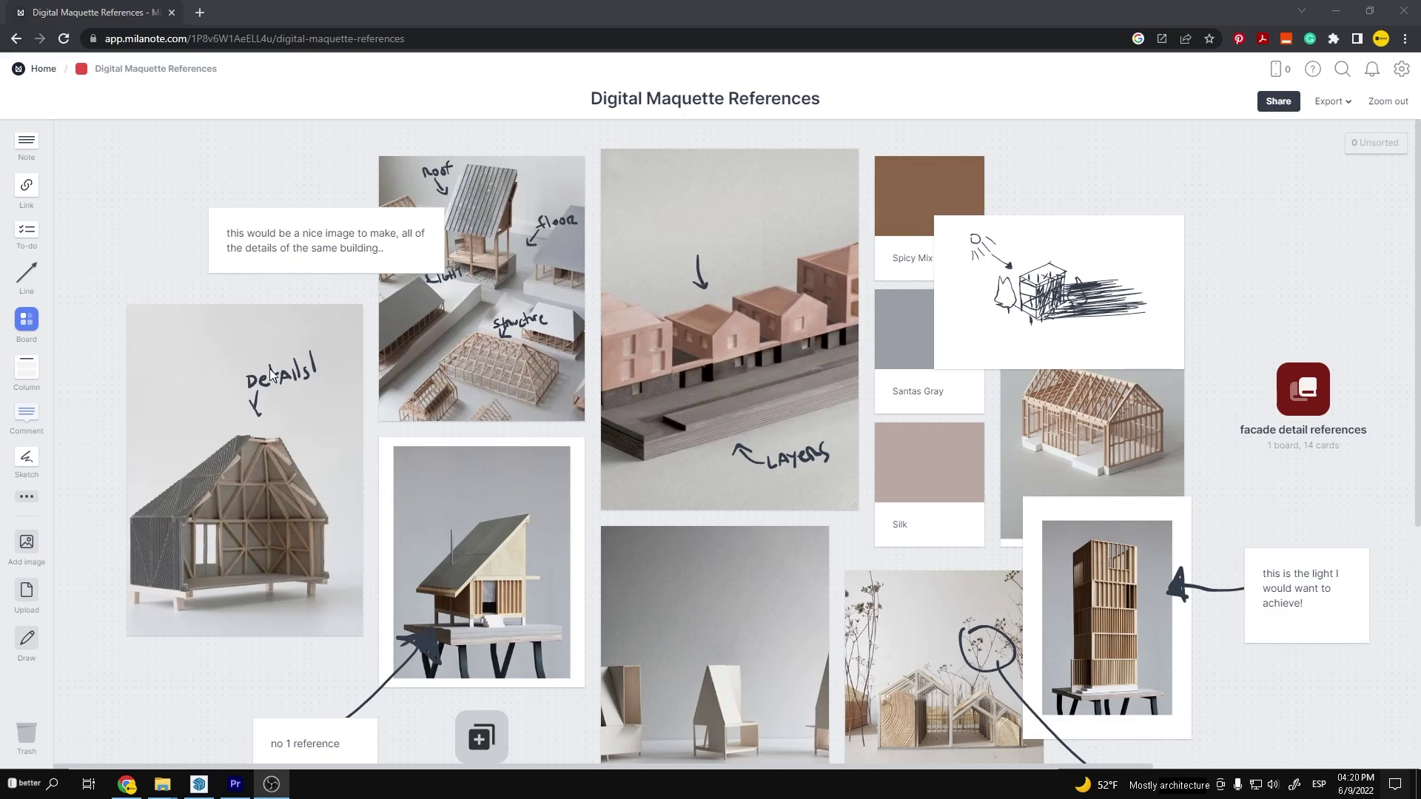
scroll(588, 461, "down", 2)
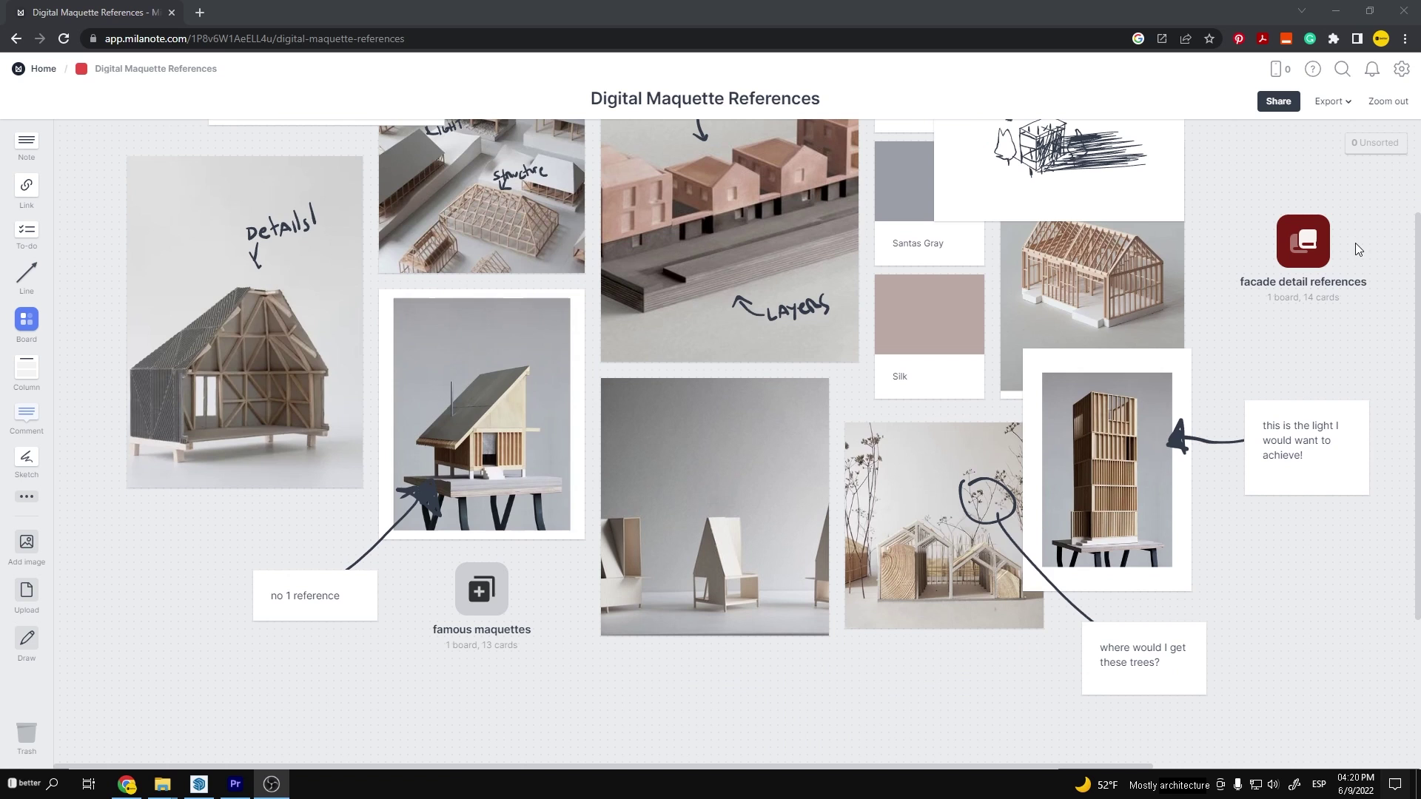
left_click(1317, 246)
scroll(703, 309, "down", 2)
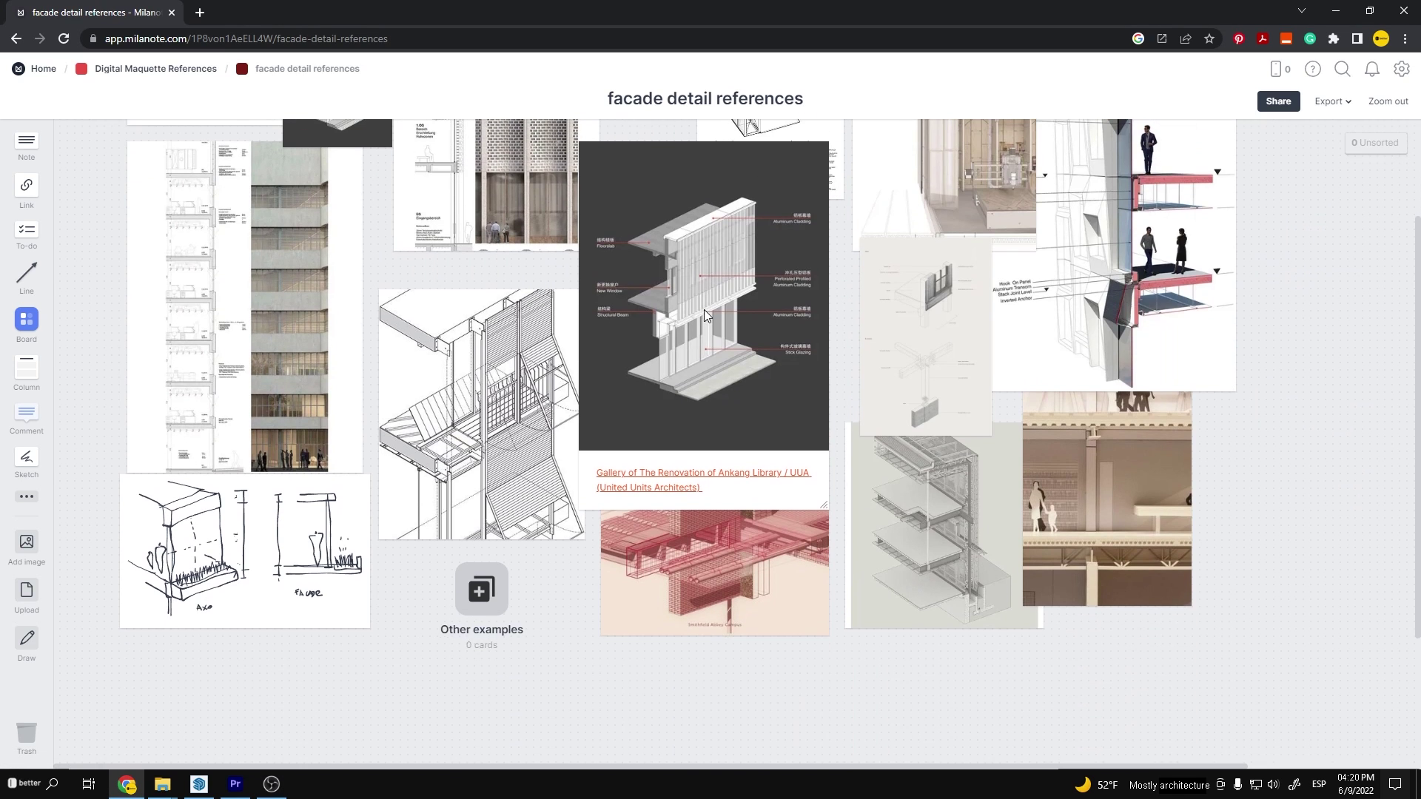
scroll(704, 310, "up", 1)
left_click(156, 69)
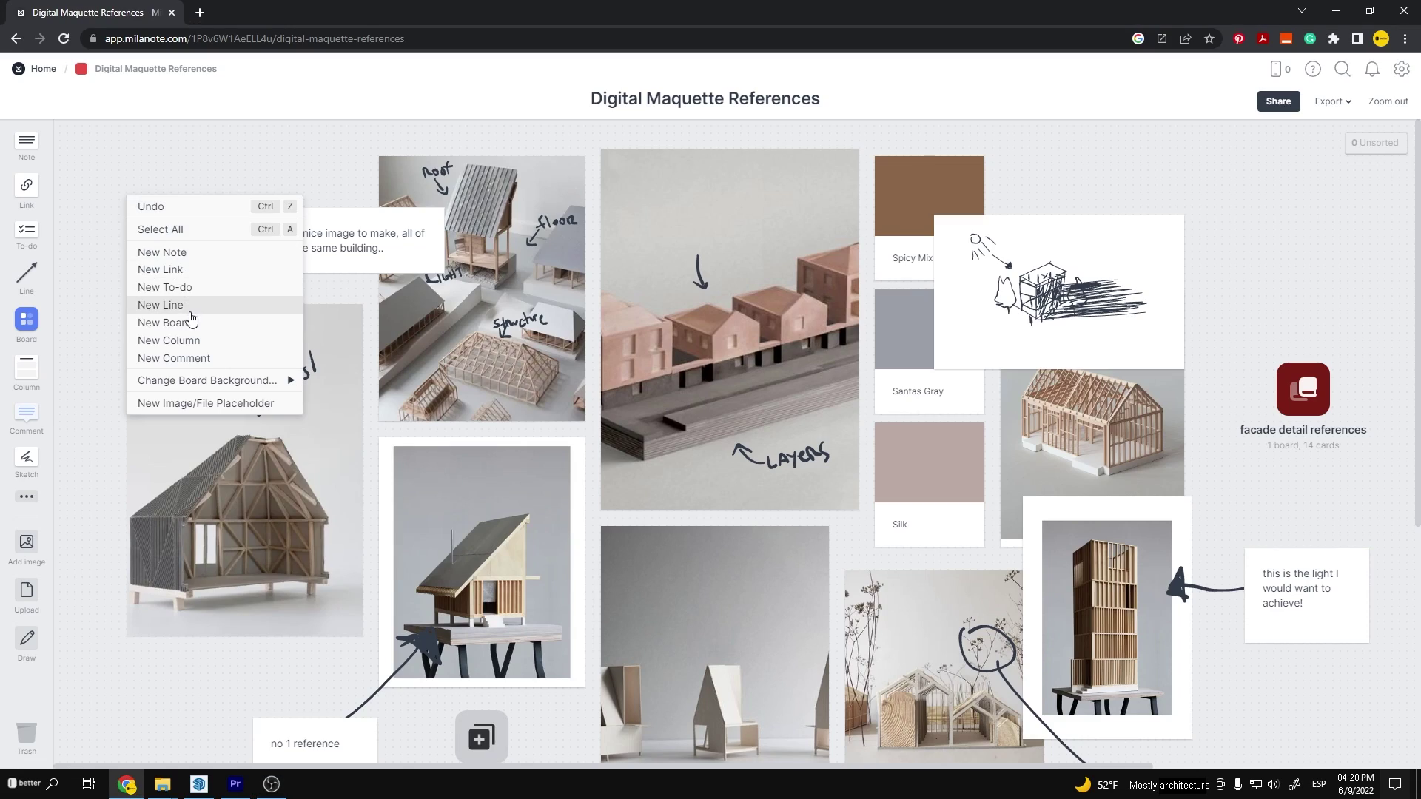
Examine the enlarged maquette references on the board, including the timber frame house, the slatted tower and the dried-tree image
left_click(164, 235)
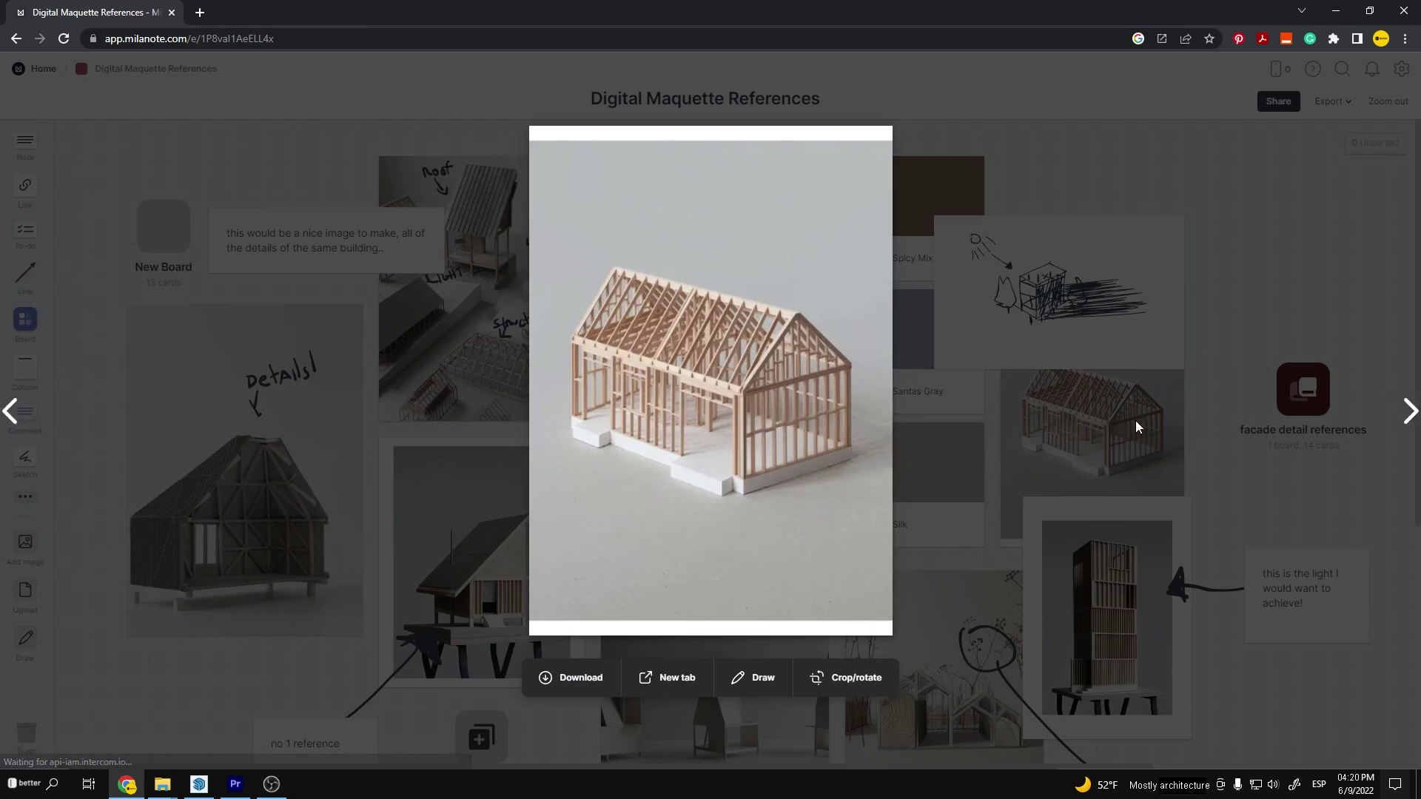
left_click(1135, 420)
middle_click_drag(1124, 650, 920, 326)
double_click(920, 326)
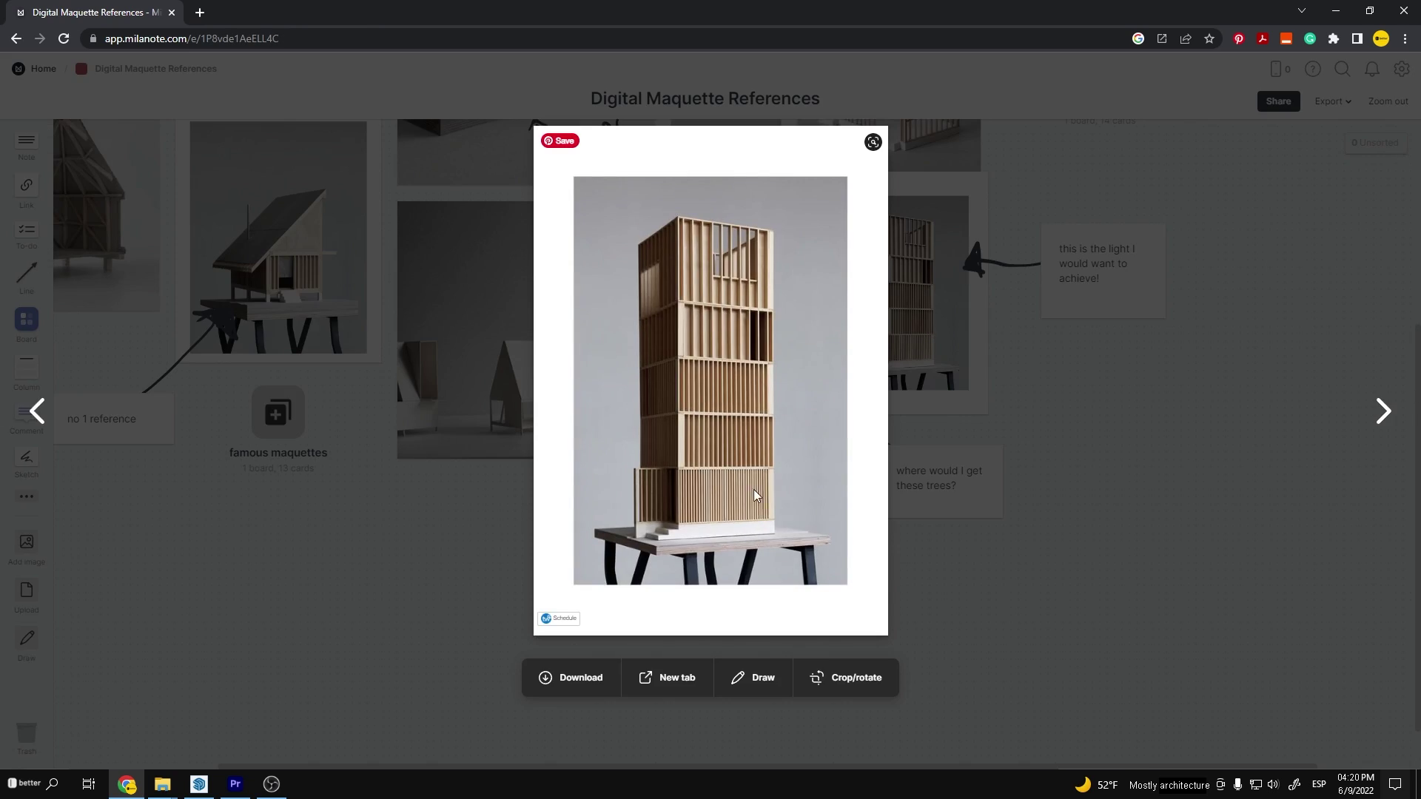
left_click(921, 326)
scroll(696, 440, "up", 1)
scroll(696, 441, "right", 1)
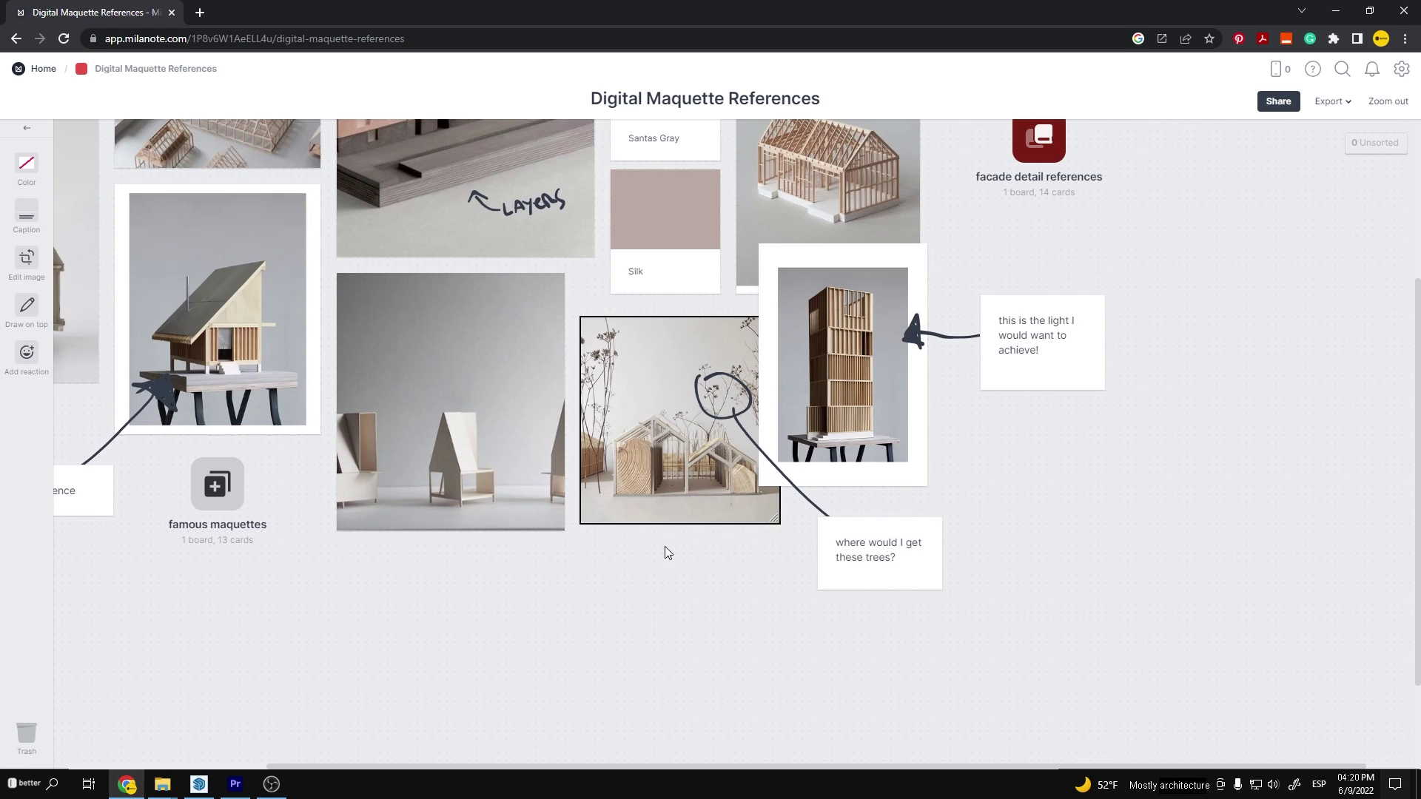
scroll(550, 470, "left", 2)
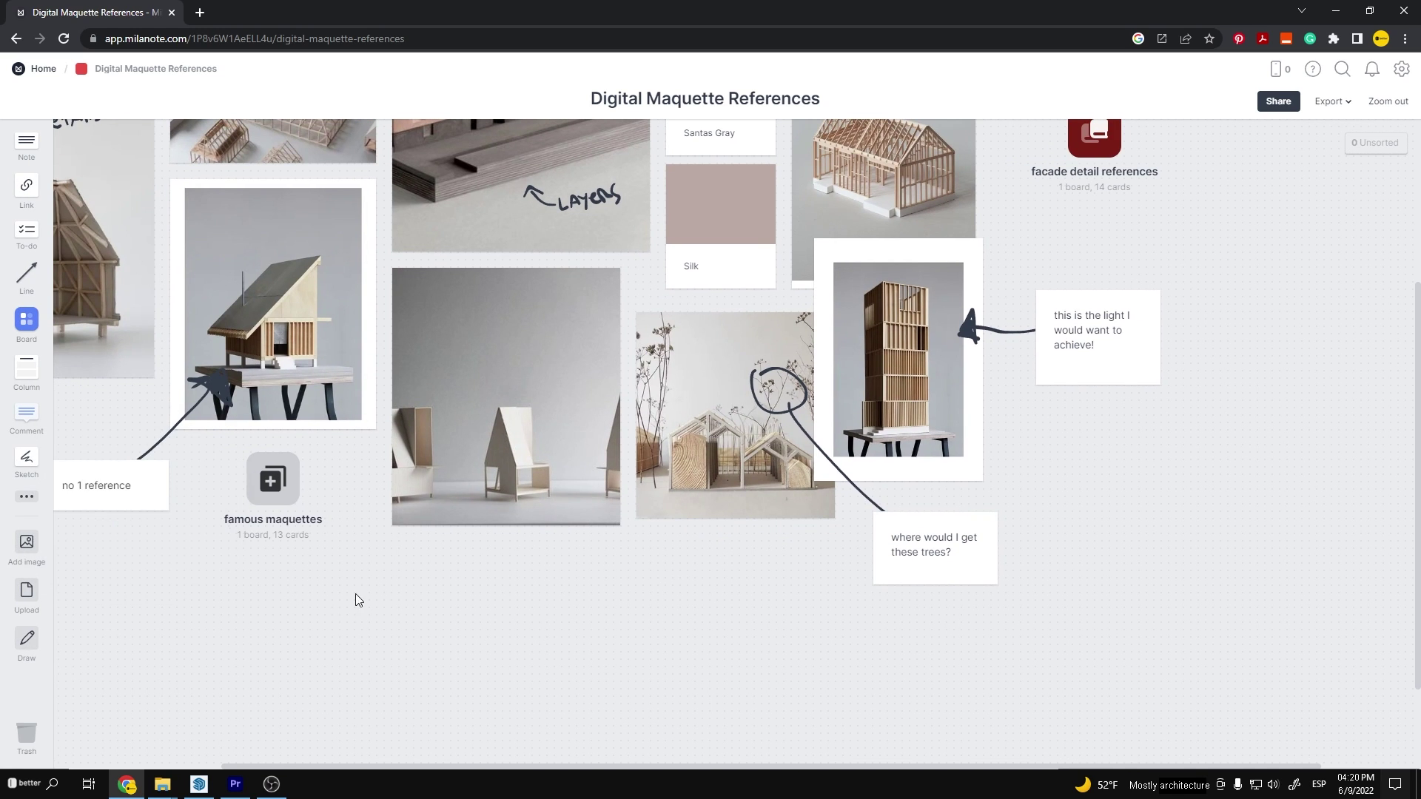
middle_click_drag(359, 600, 516, 674)
double_click(681, 540)
left_click(743, 688)
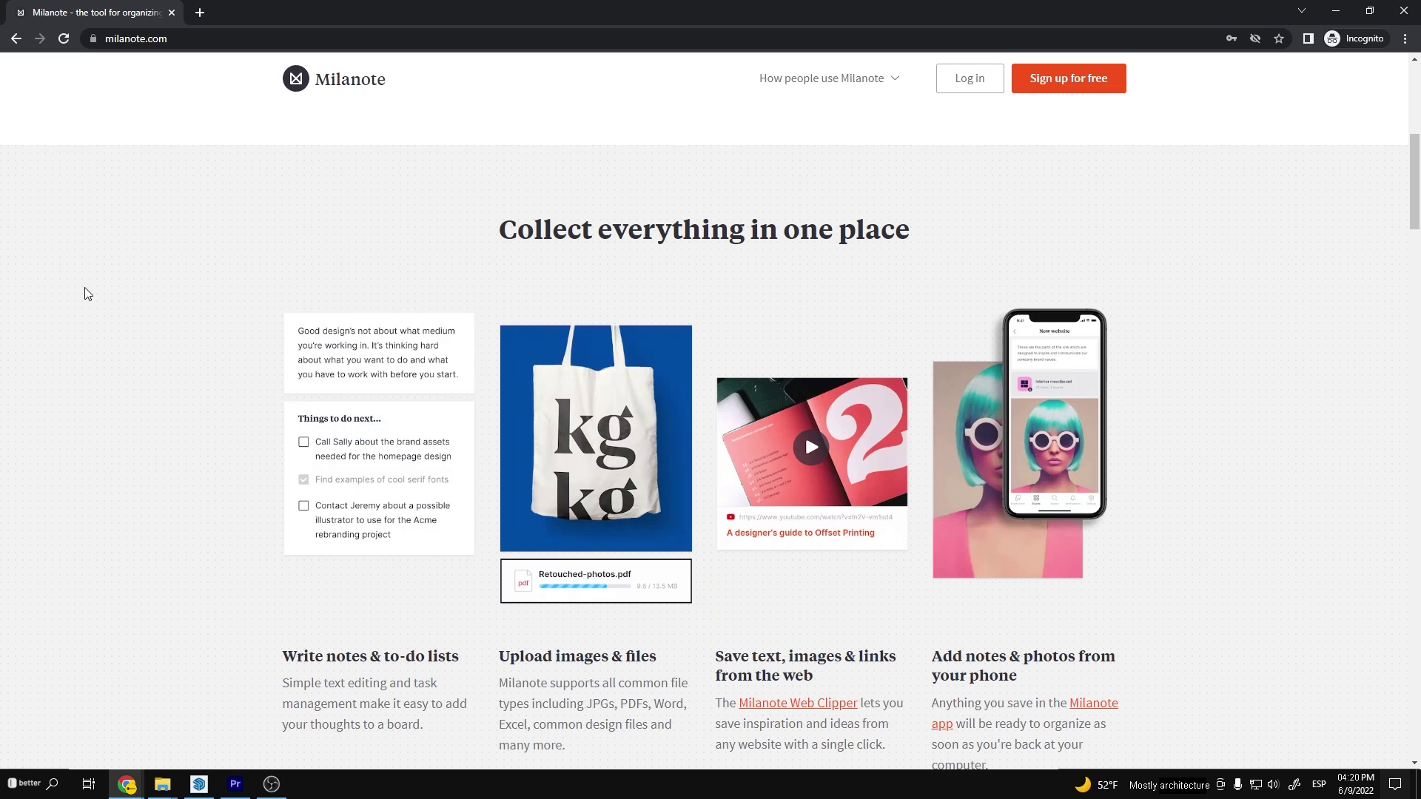
Look through the Milanote home page from its introduction down to the customer testimonials
scroll(85, 287, "up", 7)
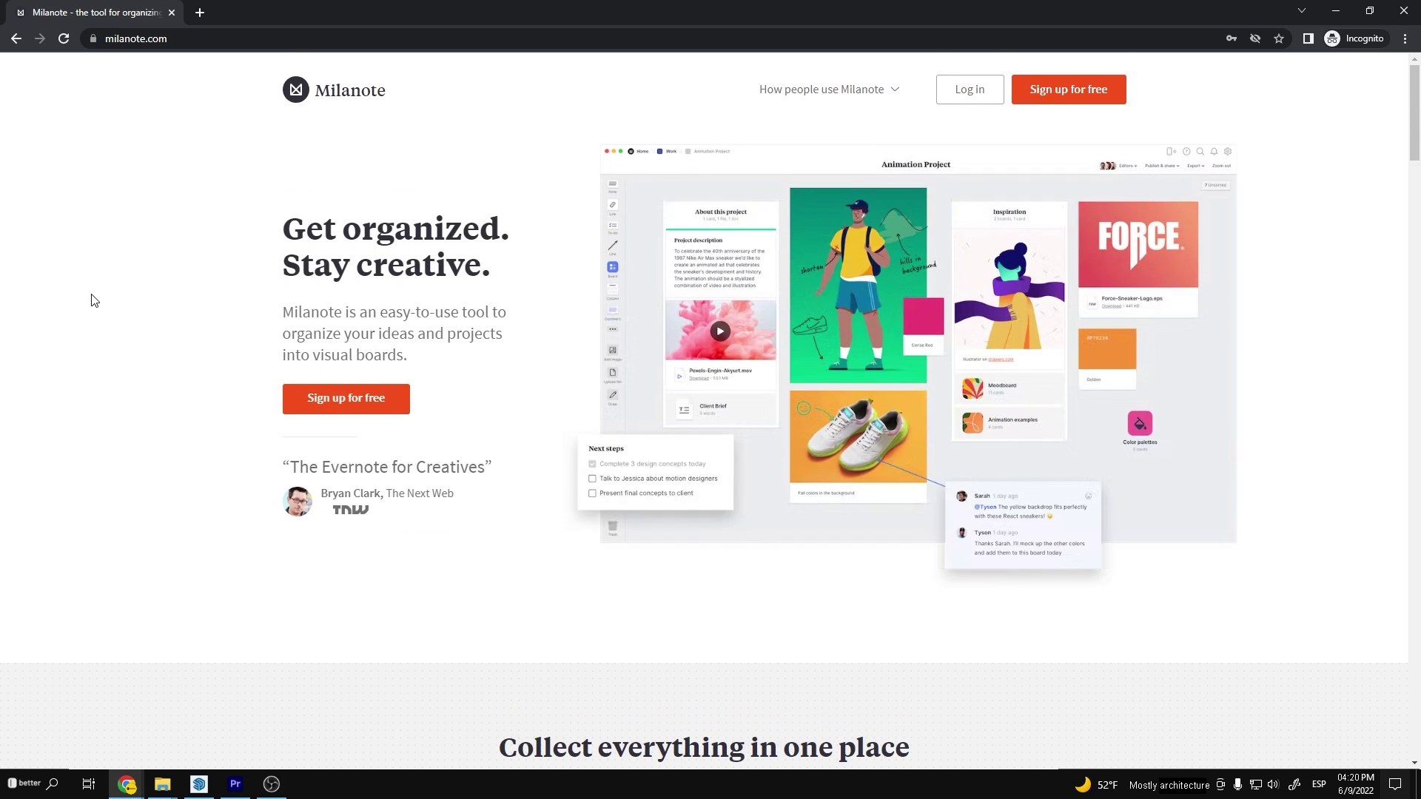
scroll(94, 301, "down", 2)
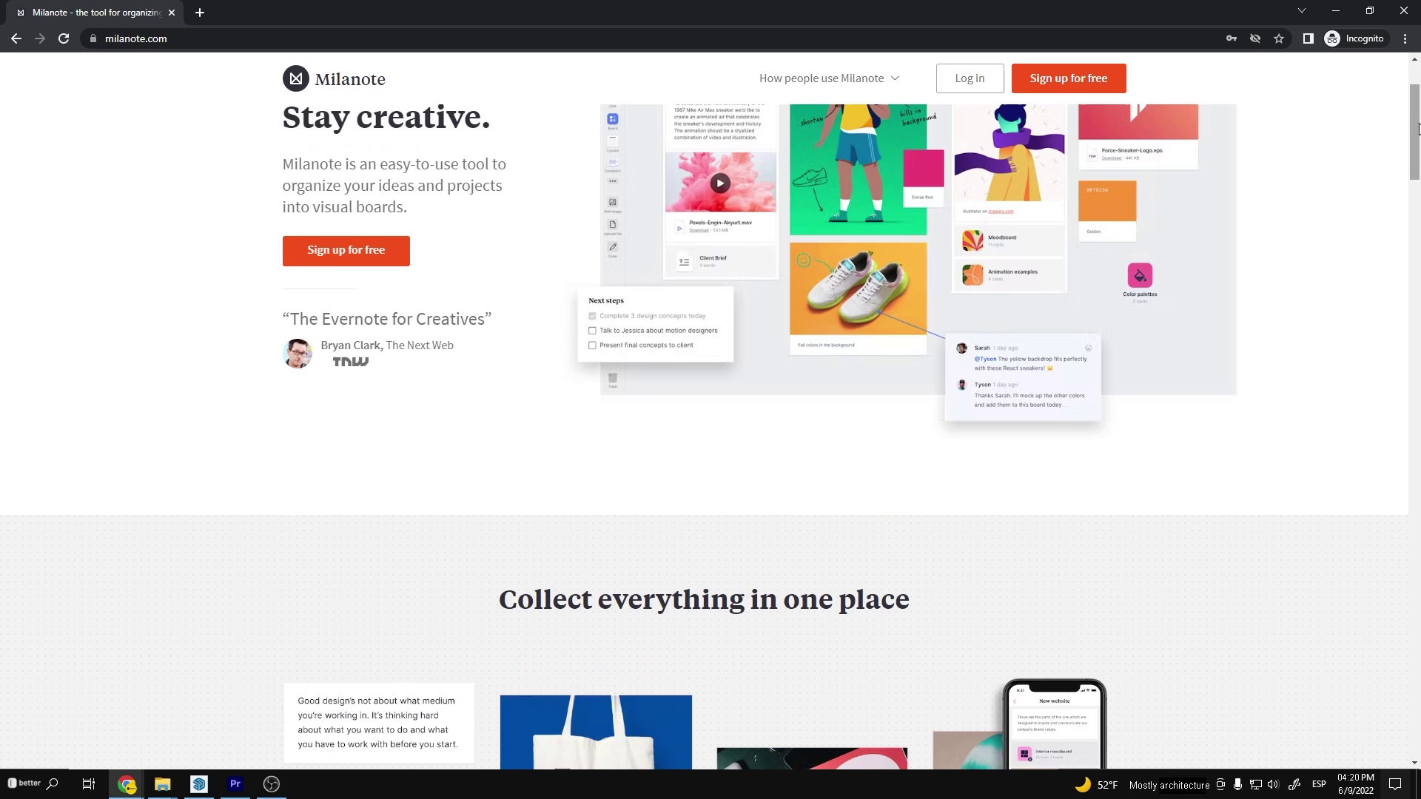
left_click_drag(1417, 130, 1417, 261)
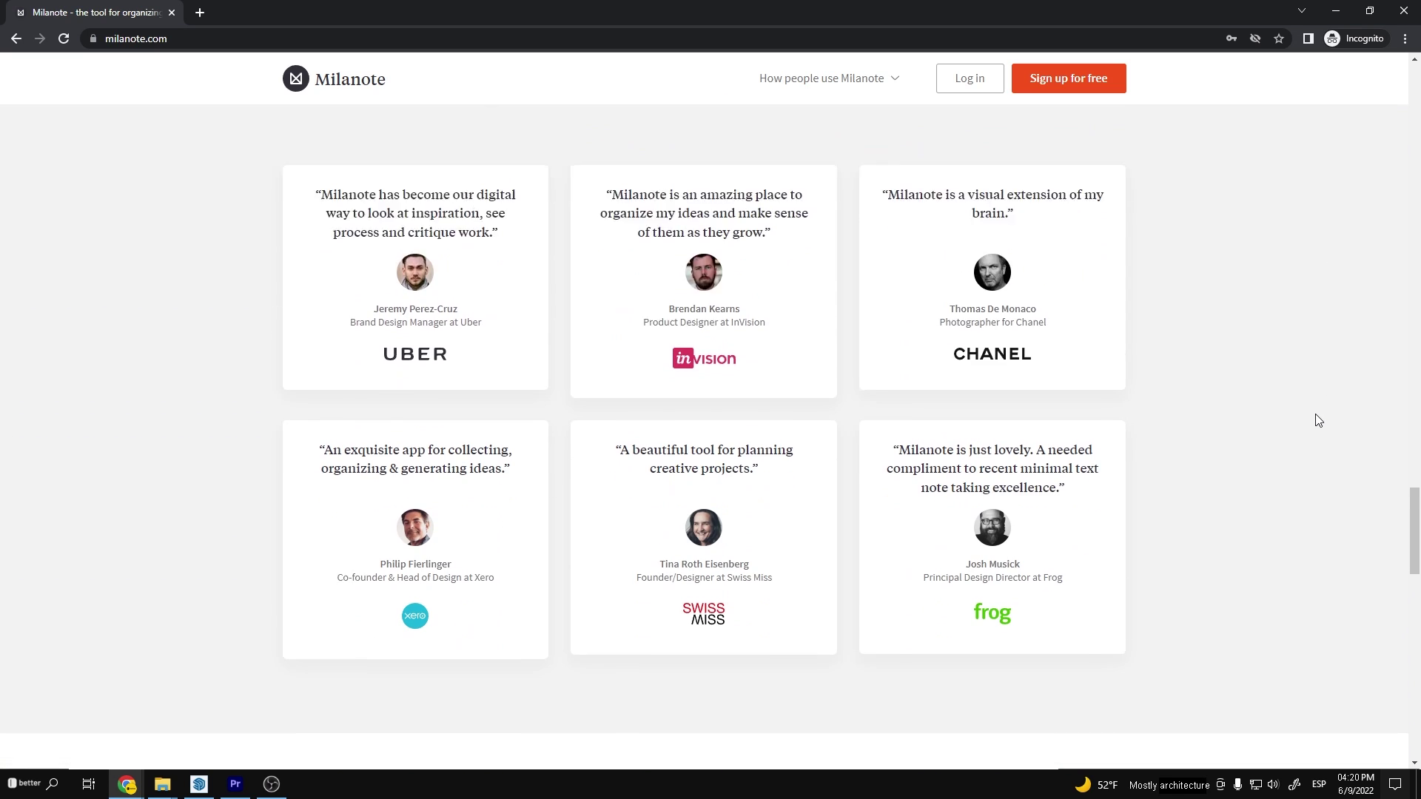
scroll(1318, 420, "down", 9)
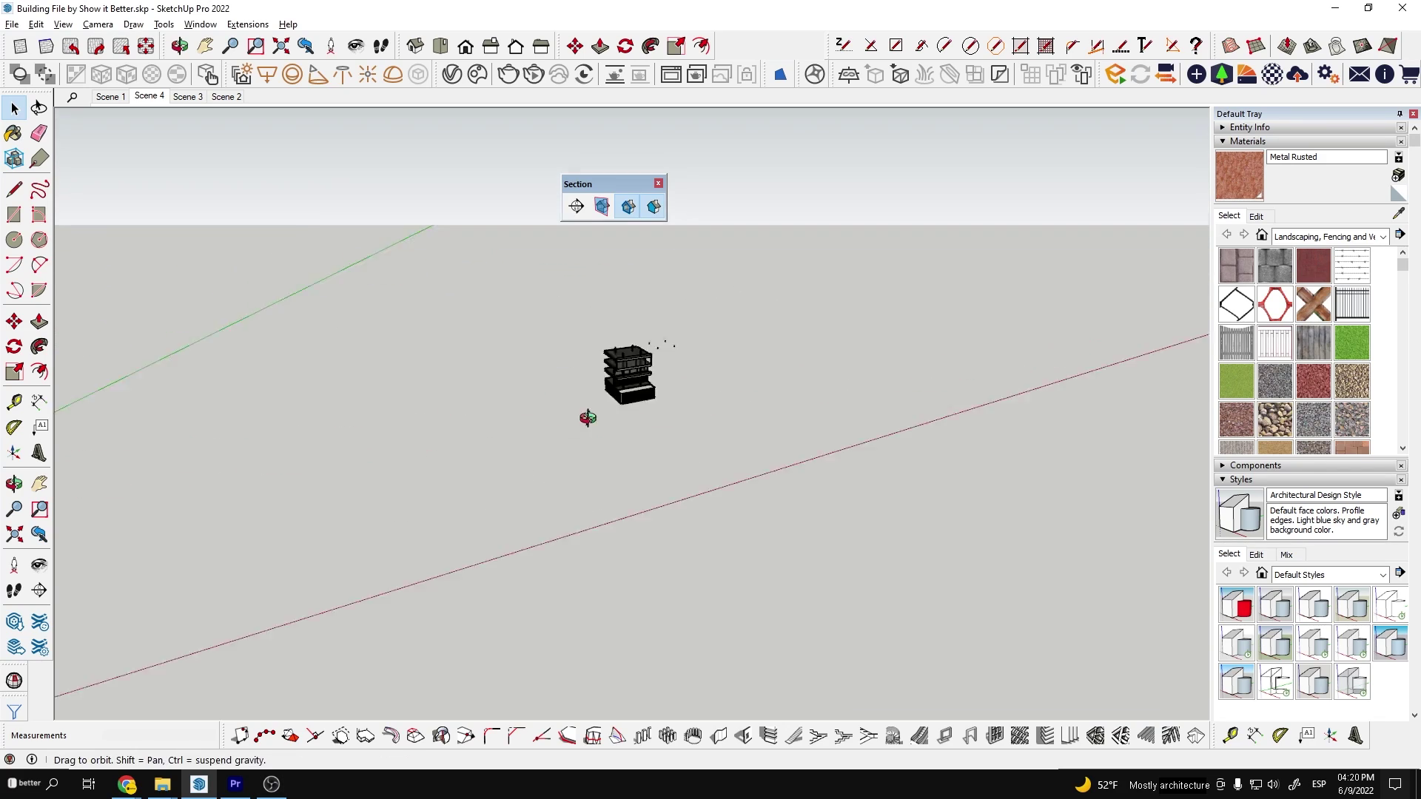
Switch to SketchUp and draw a large ground rectangle extending around the cut-out building
key("r")
left_click(1151, 404)
key("space")
middle_click_drag(726, 437, 562, 382)
scroll(587, 438, "up", 3)
scroll(562, 383, "down", 5)
Enlarge the ground rectangle by moving its edges outward, with the back edge shifted about 35 m along the green axis
left_click(471, 382)
left_click(456, 378)
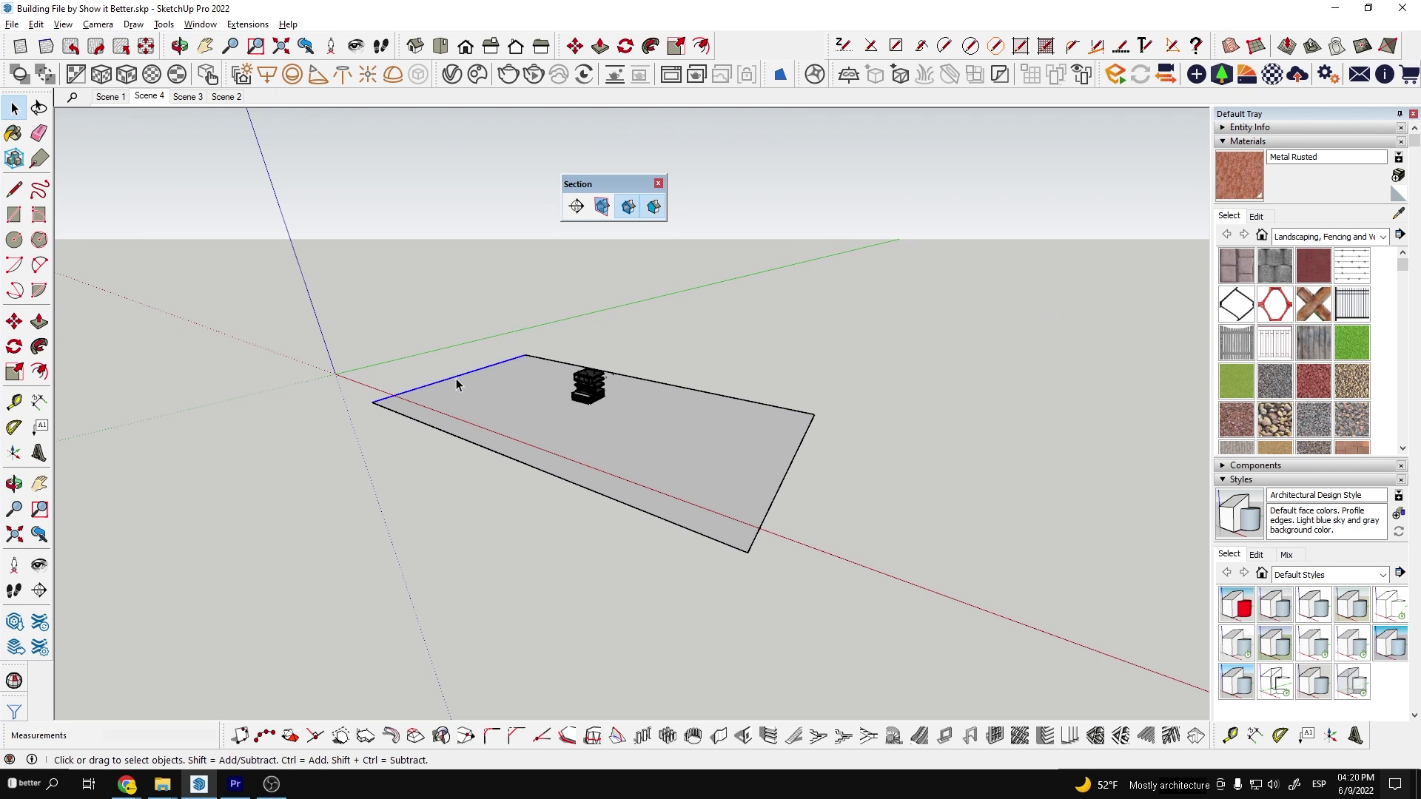
key("m")
left_click(456, 379)
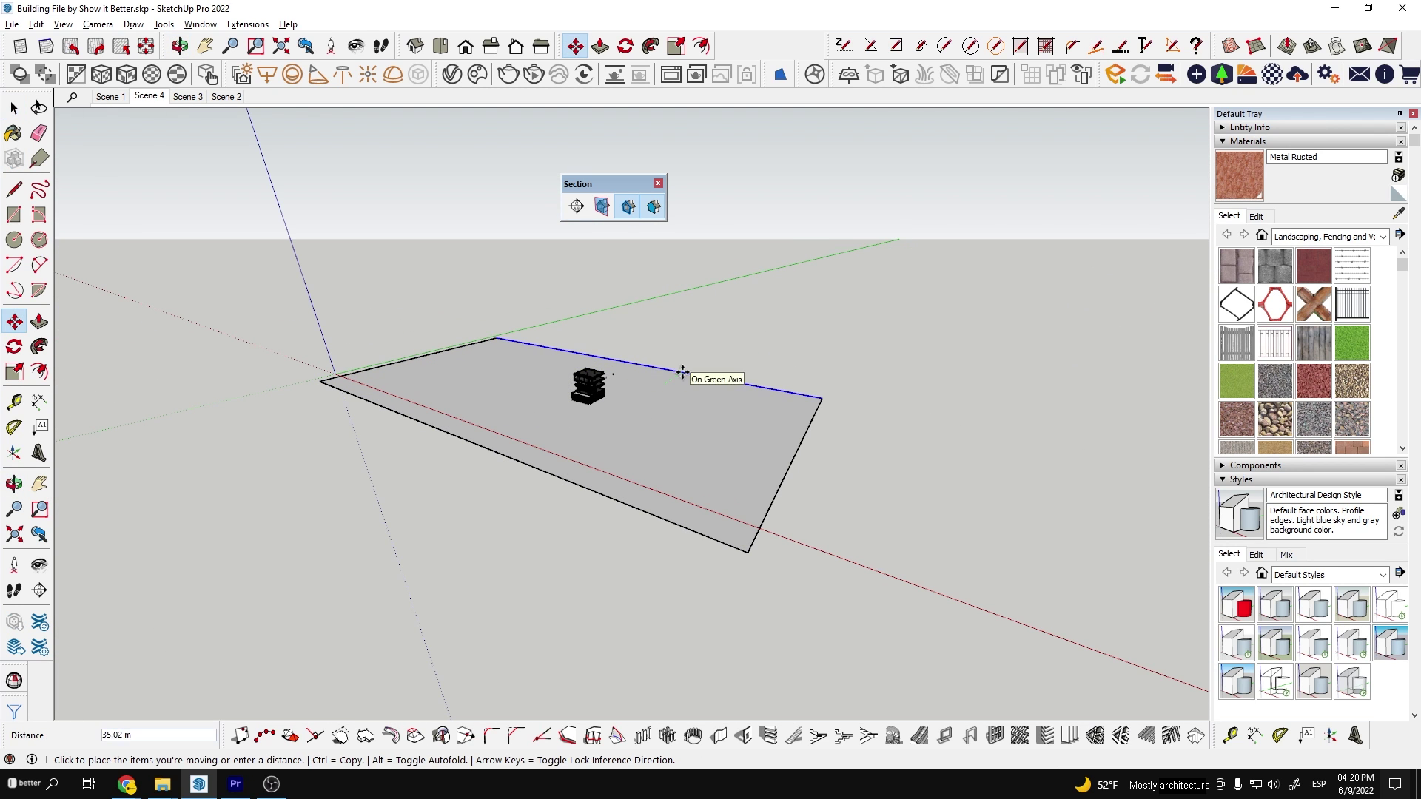
left_click(682, 372)
Draw a strip along the ground's back edge and pull it up about 139 m to form a backdrop wall
key("space")
double_click(669, 413)
right_click(669, 415)
left_click(727, 165)
scroll(695, 459, "up", 1)
middle_click_drag(677, 495, 625, 488)
key("r")
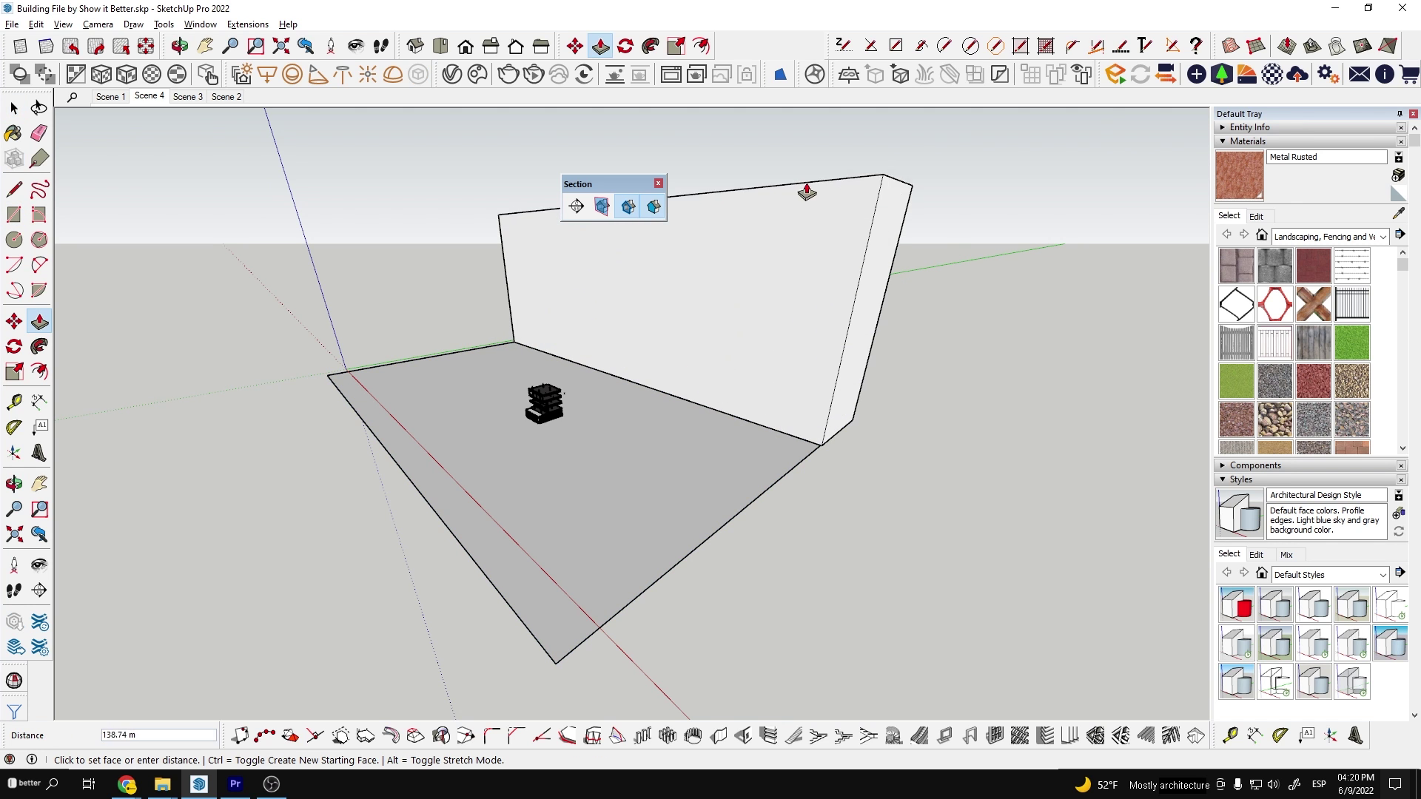
left_click(805, 181)
key("space")
Start a V-Ray interactive render of the building from the V-Ray Asset Editor and place the frame buffer beside the model
scroll(414, 430, "up", 3)
middle_click_drag(475, 431, 581, 497)
scroll(762, 447, "up", 5)
scroll(694, 473, "down", 5)
scroll(694, 474, "up", 5)
scroll(576, 495, "down", 5)
scroll(576, 494, "down", 2)
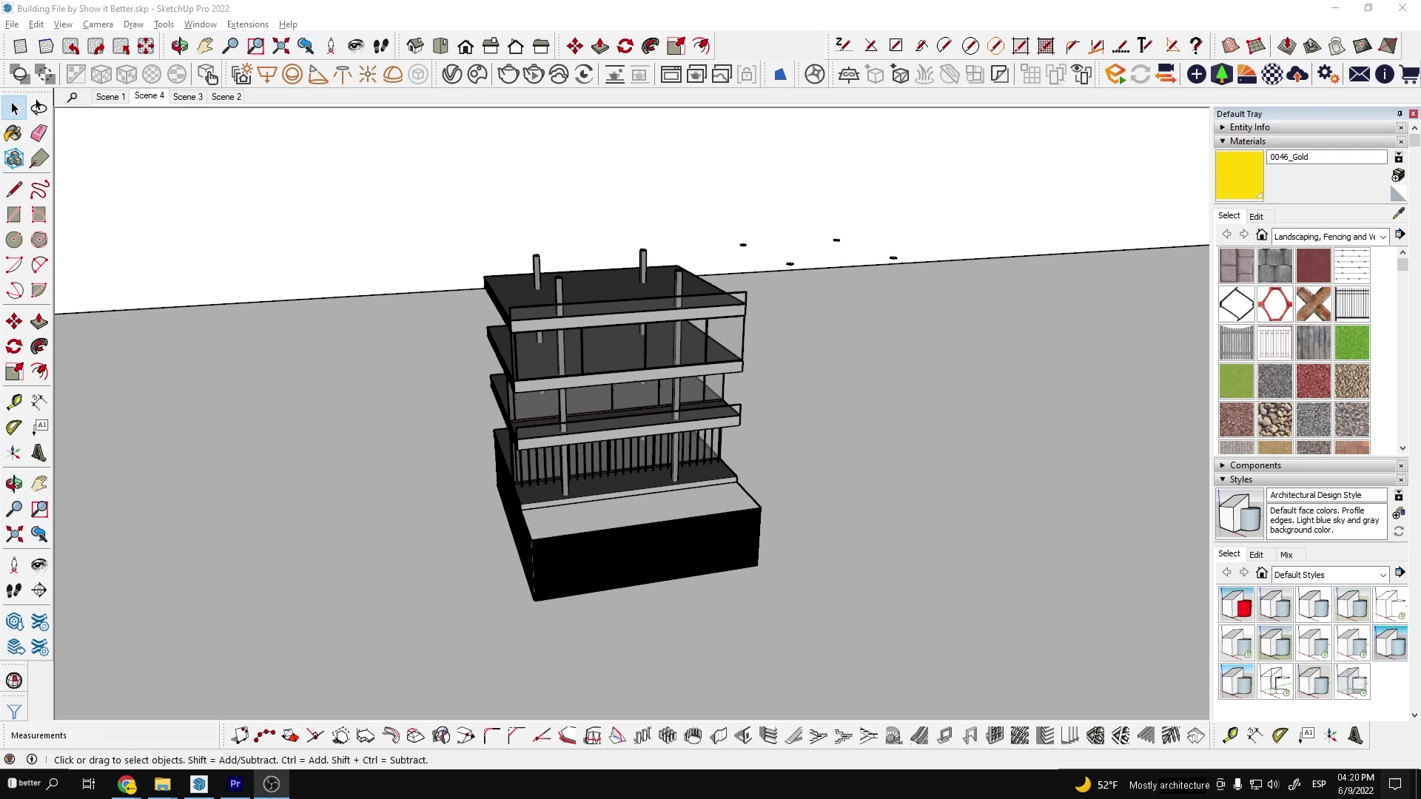
left_click(456, 77)
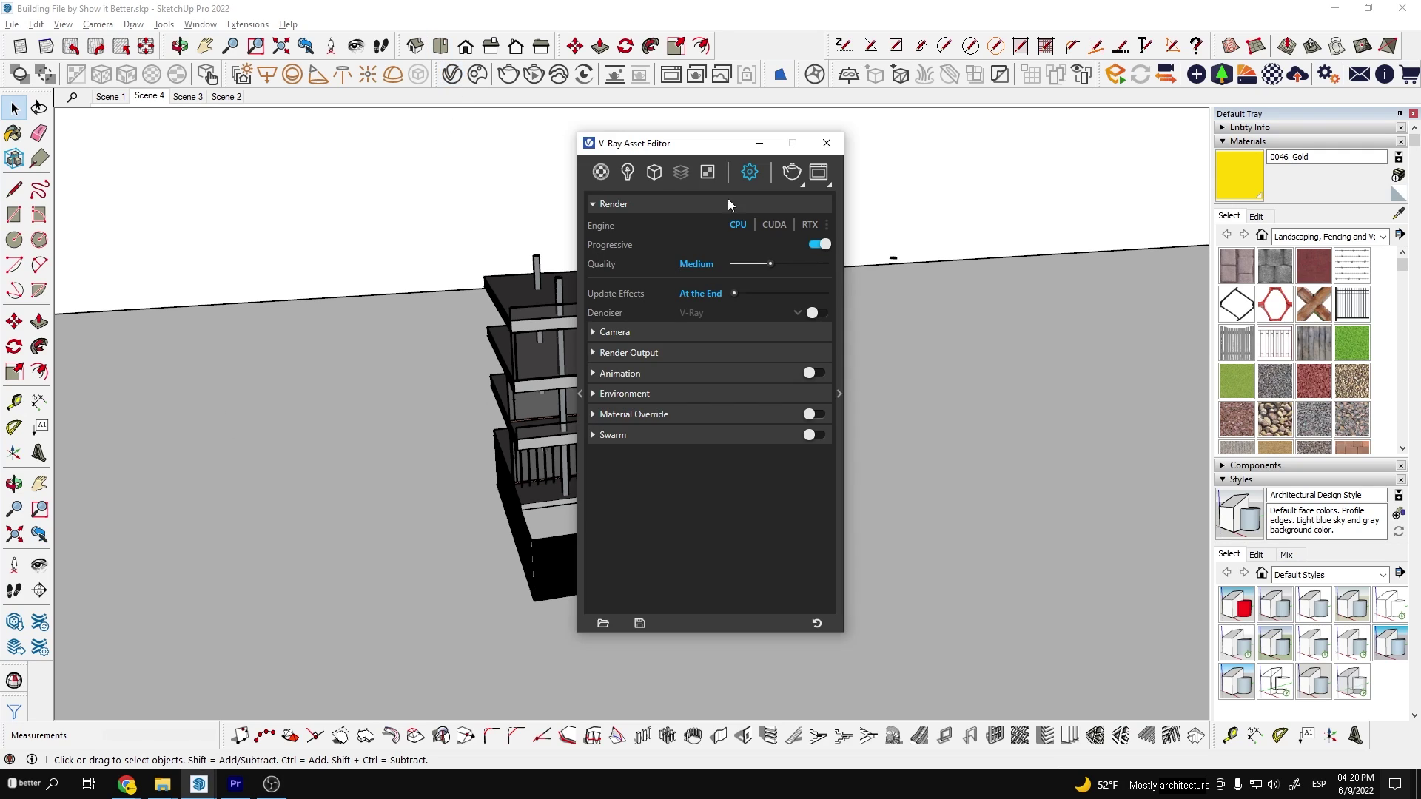
left_click_drag(750, 143, 1075, 137)
mouse_move(1124, 181)
left_click(1118, 228)
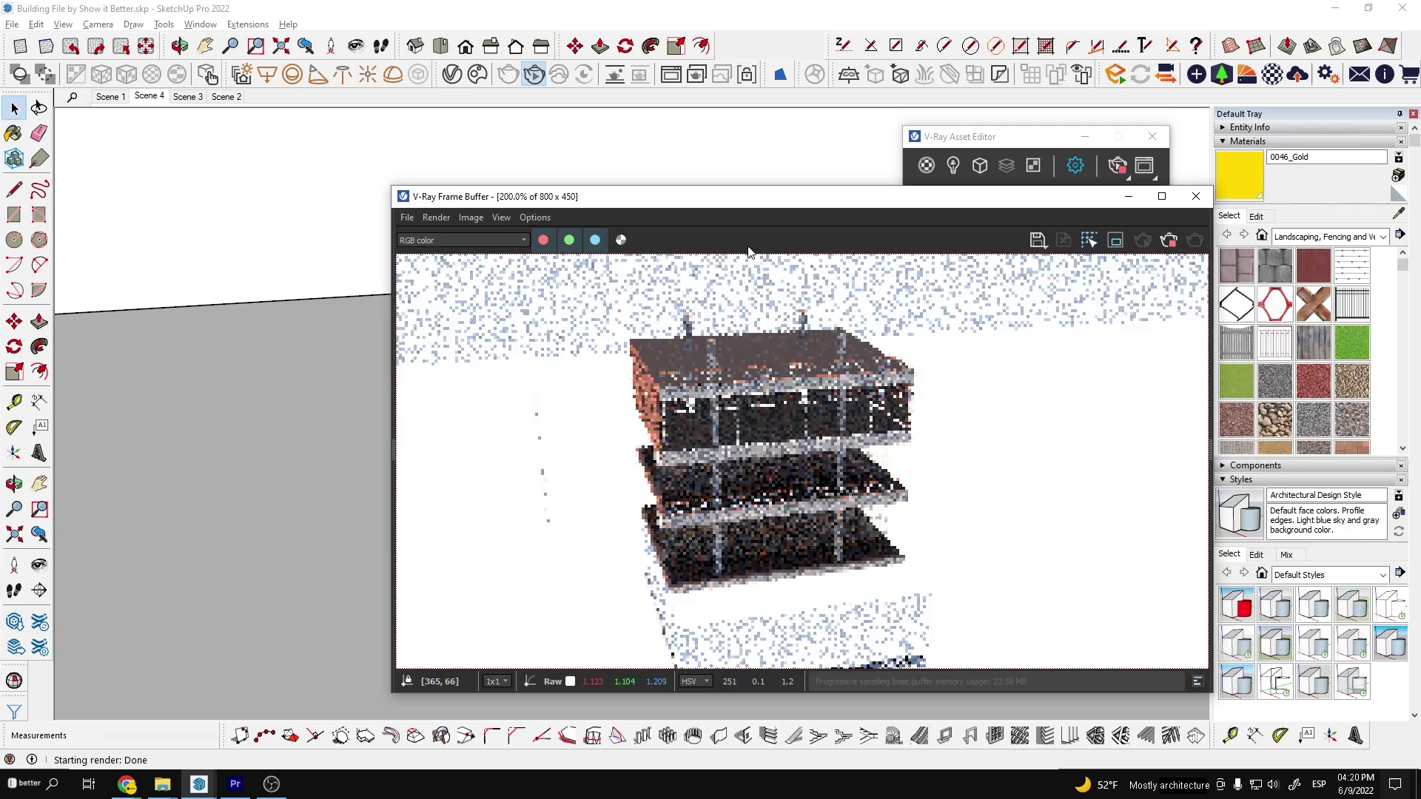
left_click_drag(762, 196, 915, 122)
Turn on Use Object Material for the section plane clippers, including Section 17 and Section 19
mouse_move(489, 373)
middle_mouse_down()
mouse_move(286, 388)
mouse_move(324, 430)
mouse_move(458, 436)
middle_mouse_up()
left_click_drag(548, 618, 514, 734)
middle_click_drag(696, 542, 809, 483)
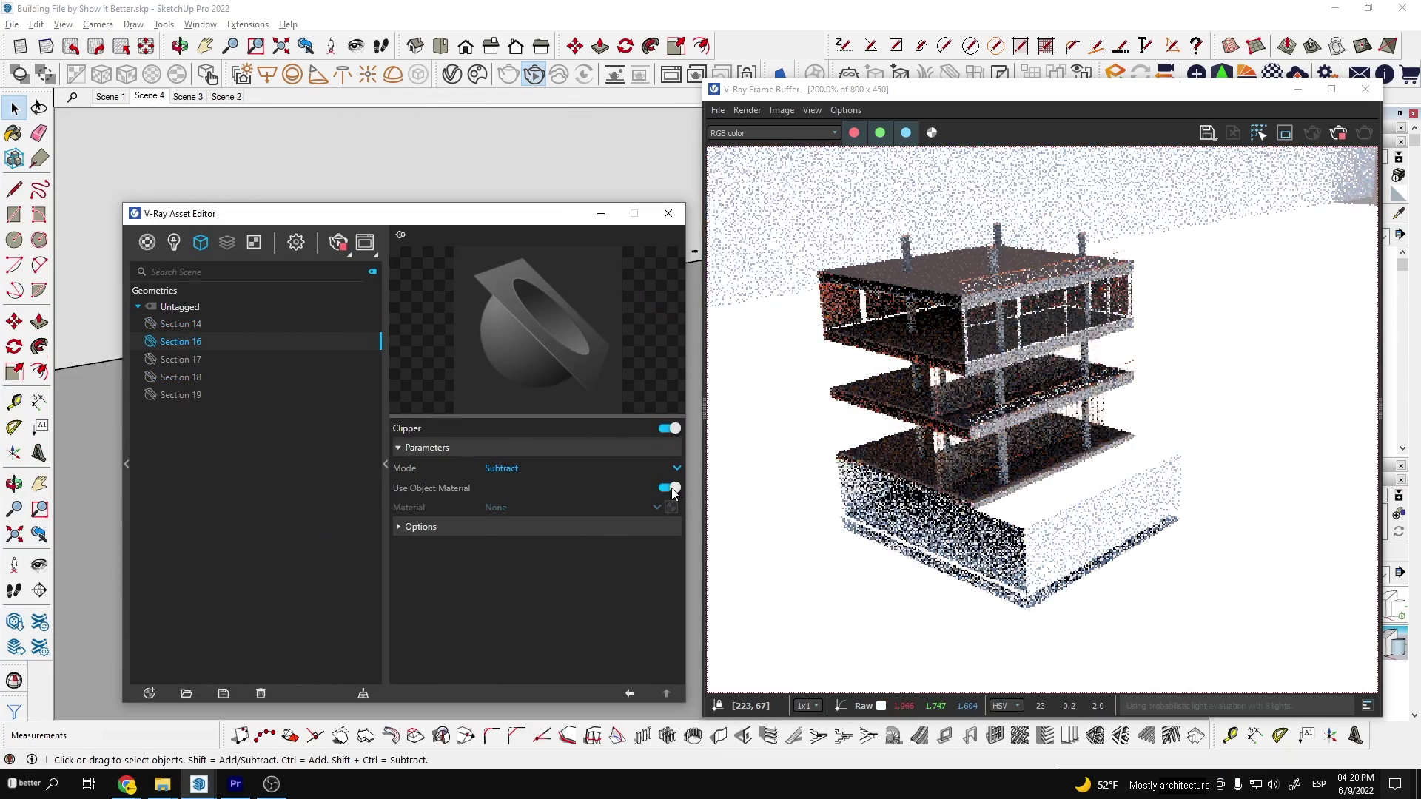
left_click(181, 358)
left_click(181, 394)
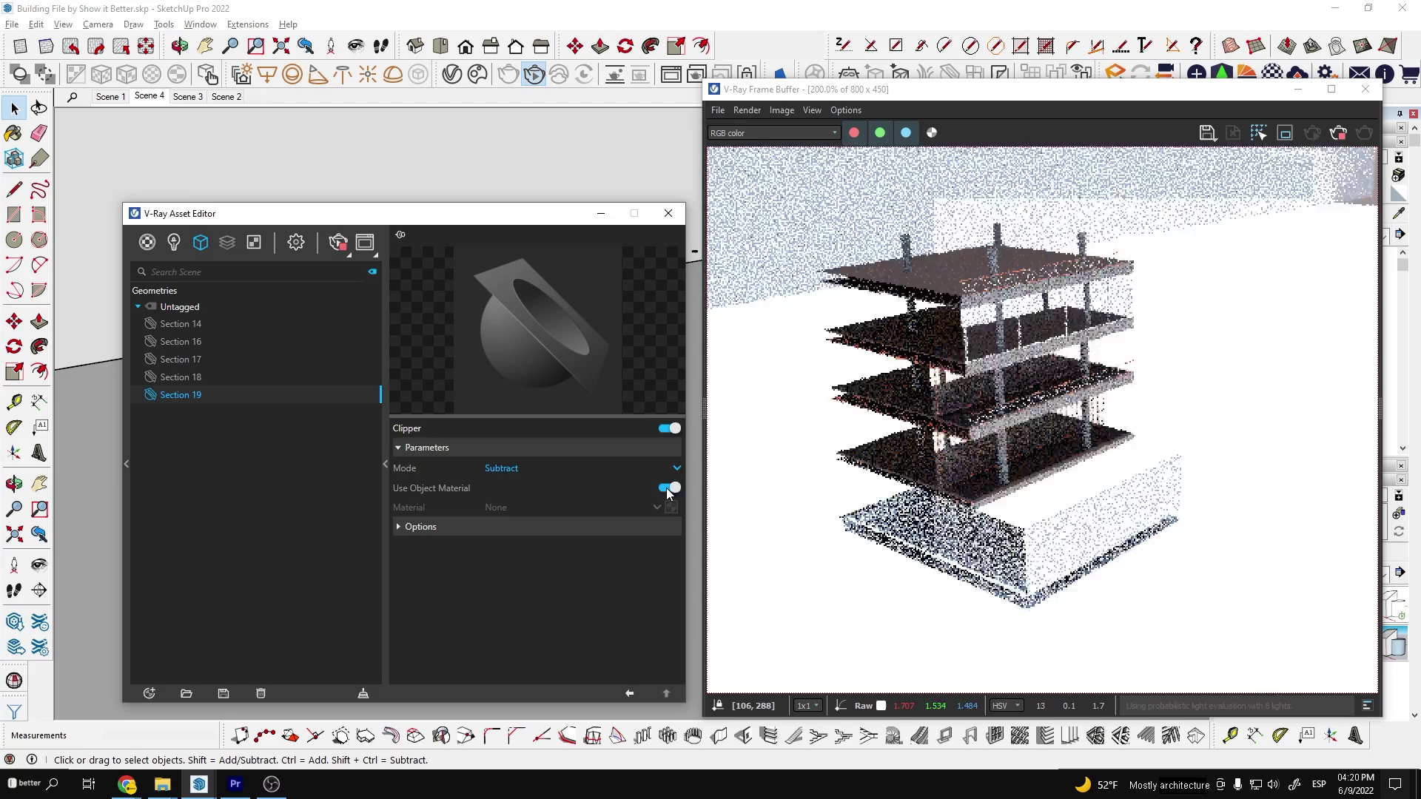
left_click_drag(355, 213, 371, 115)
mouse_move(87, 409)
middle_mouse_down()
mouse_move(85, 374)
mouse_move(86, 400)
middle_mouse_up()
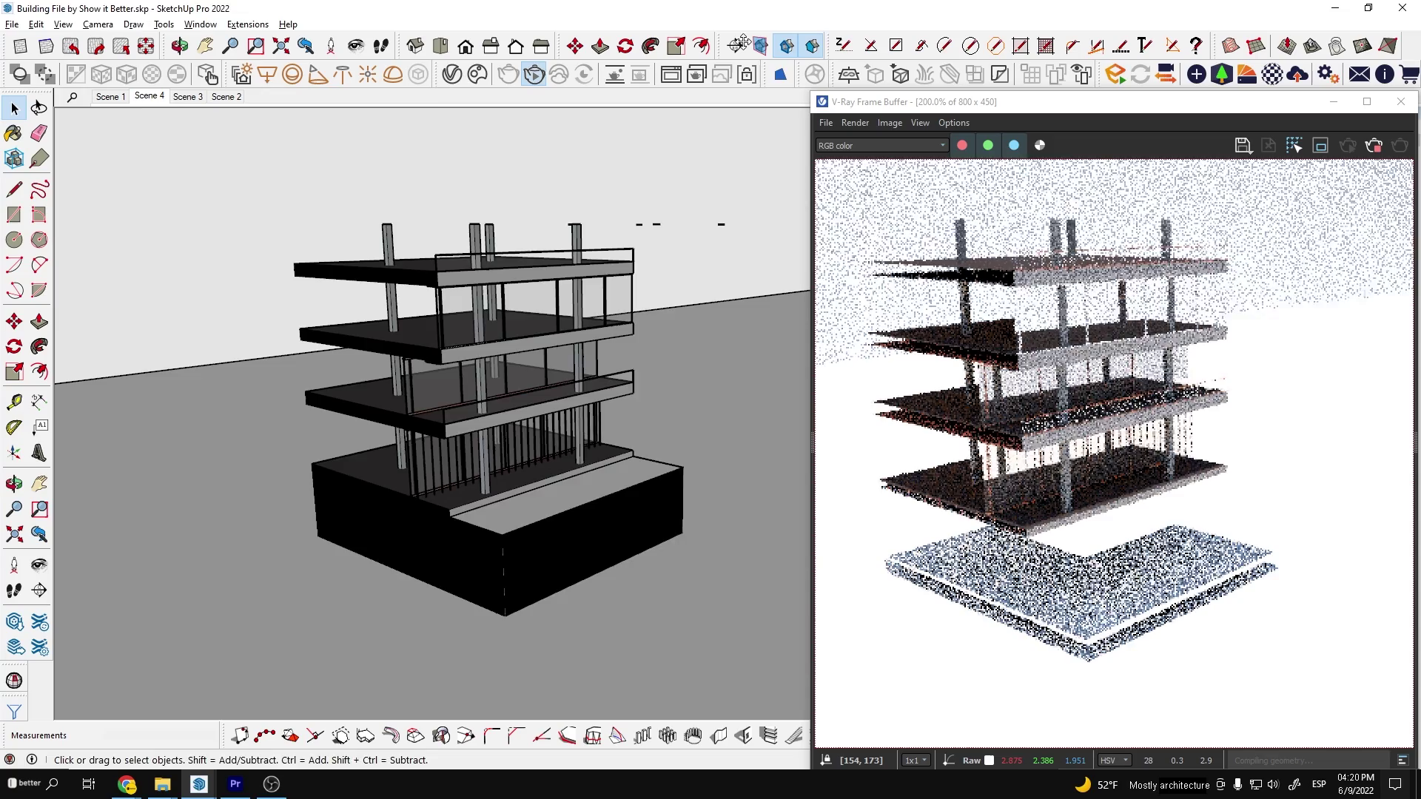
Set the SunLight intensity to 0 and close the V-Ray Asset Editor
key("BackSpace")
type("0")
key("Return")
left_click_drag(393, 120, 411, 153)
left_click(702, 148)
Draw a V-Ray rectangle light on the ground surrounding the building
left_click(141, 534)
scroll(321, 602, "down", 3)
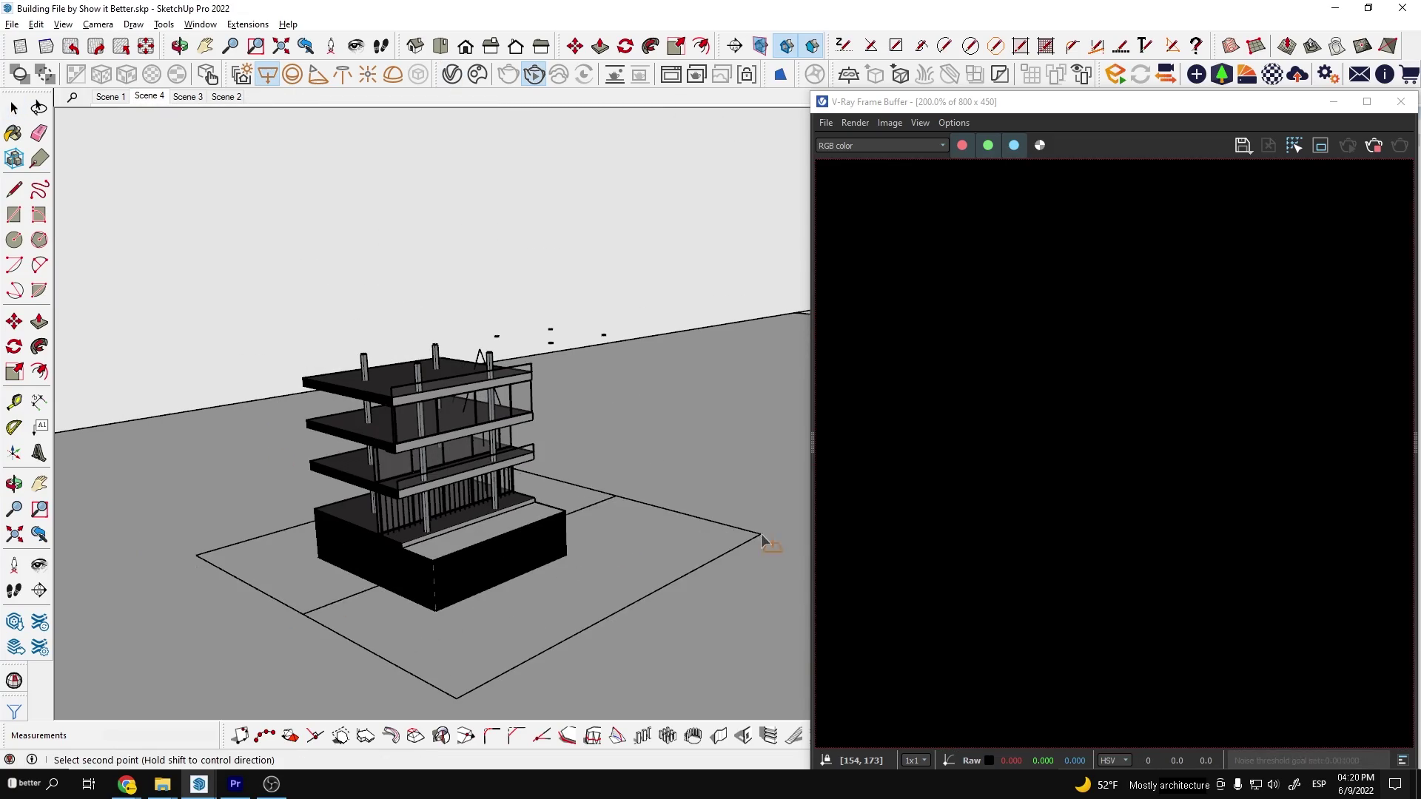
right_click(584, 515)
mouse_move(770, 571)
left_click(815, 603)
Move the rectangle light up so it sits above the building
scroll(481, 436, "down", 5)
key("m")
left_click(330, 472)
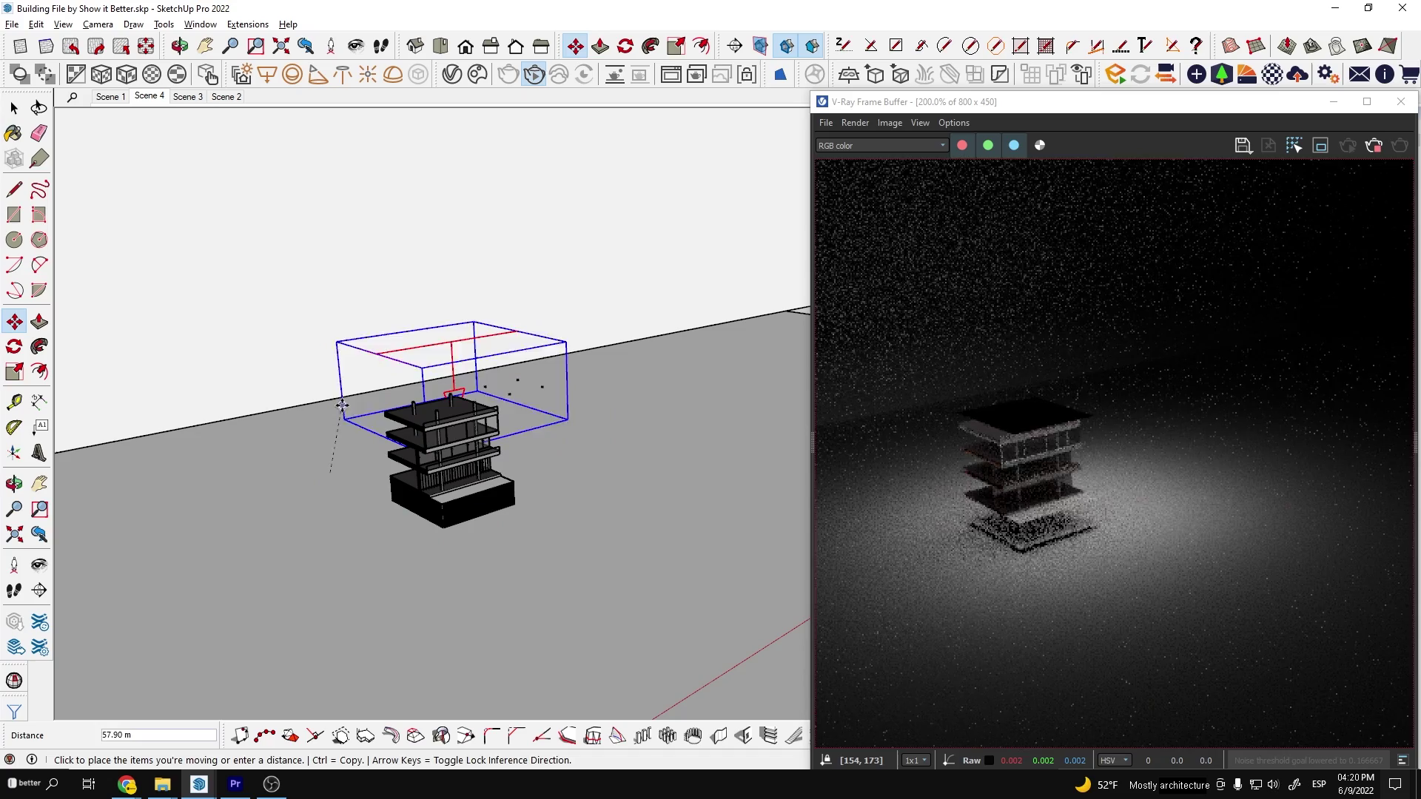
left_click(321, 472)
left_click(615, 497)
left_click(615, 470)
Scale the rectangle light up to a larger area, by a factor of about 1.66 along the green axis
key("s")
left_click(363, 366)
left_click(292, 379)
left_click(498, 372)
left_click(612, 400)
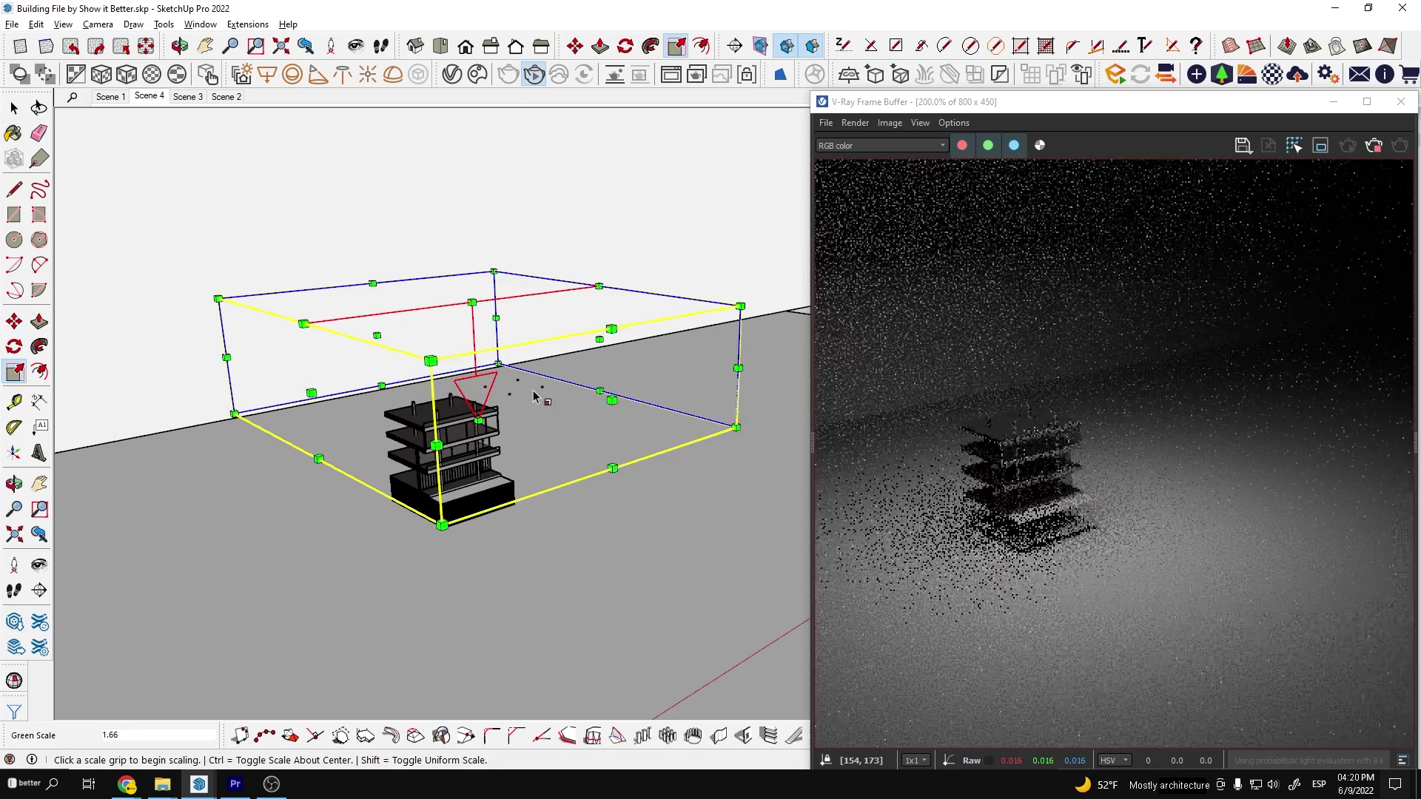
Tilt the rectangle light about 28 degrees around the red axis so it shines diagonally onto the building
middle_click_drag(533, 396, 590, 418)
key("q")
key("Right")
left_click(589, 421)
left_click(376, 362)
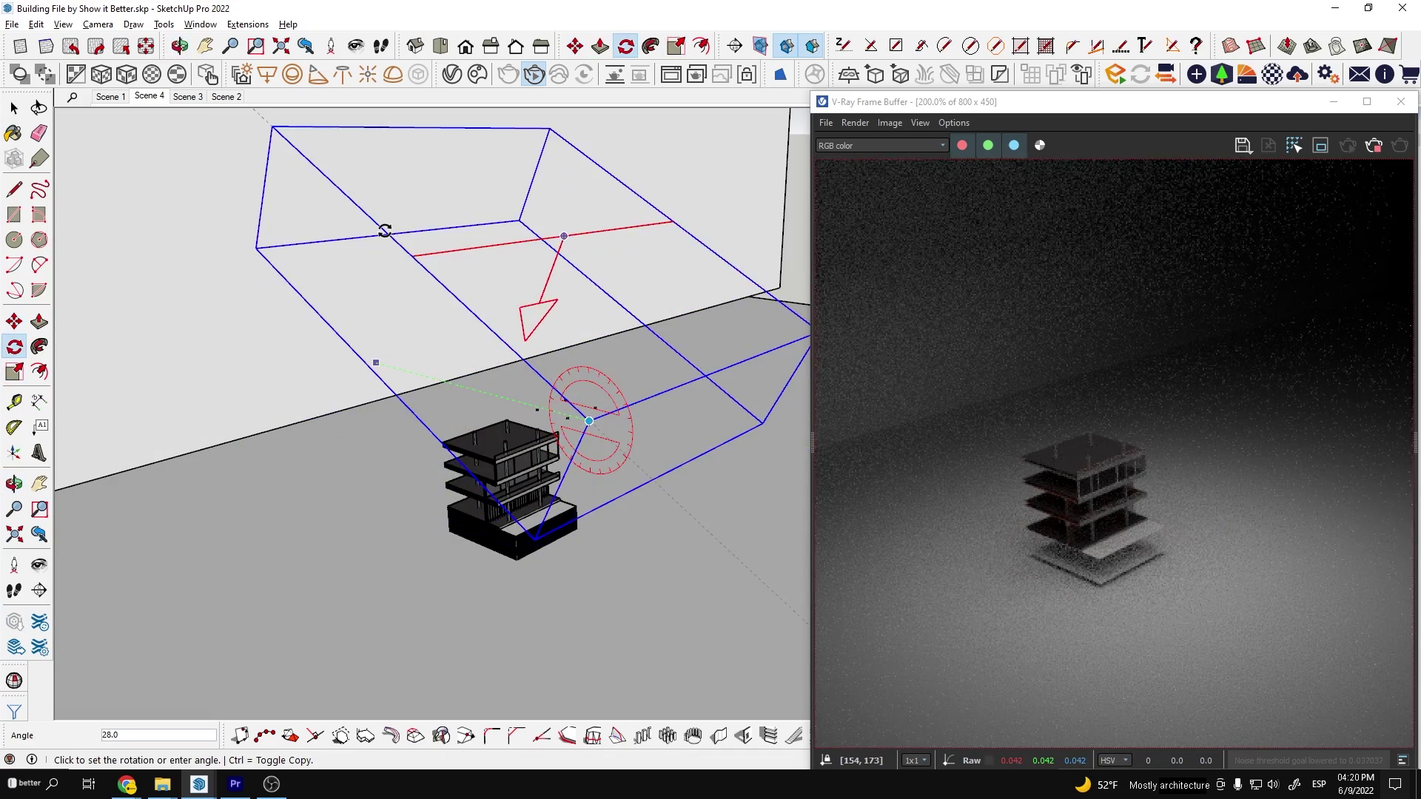
left_click(385, 231)
Scale the tilted rectangle light again by extending its lower front side
middle_click_drag(459, 474, 510, 459)
scroll(510, 453, "down", 5)
key("s")
left_click(485, 486)
left_click(464, 598)
key("space")
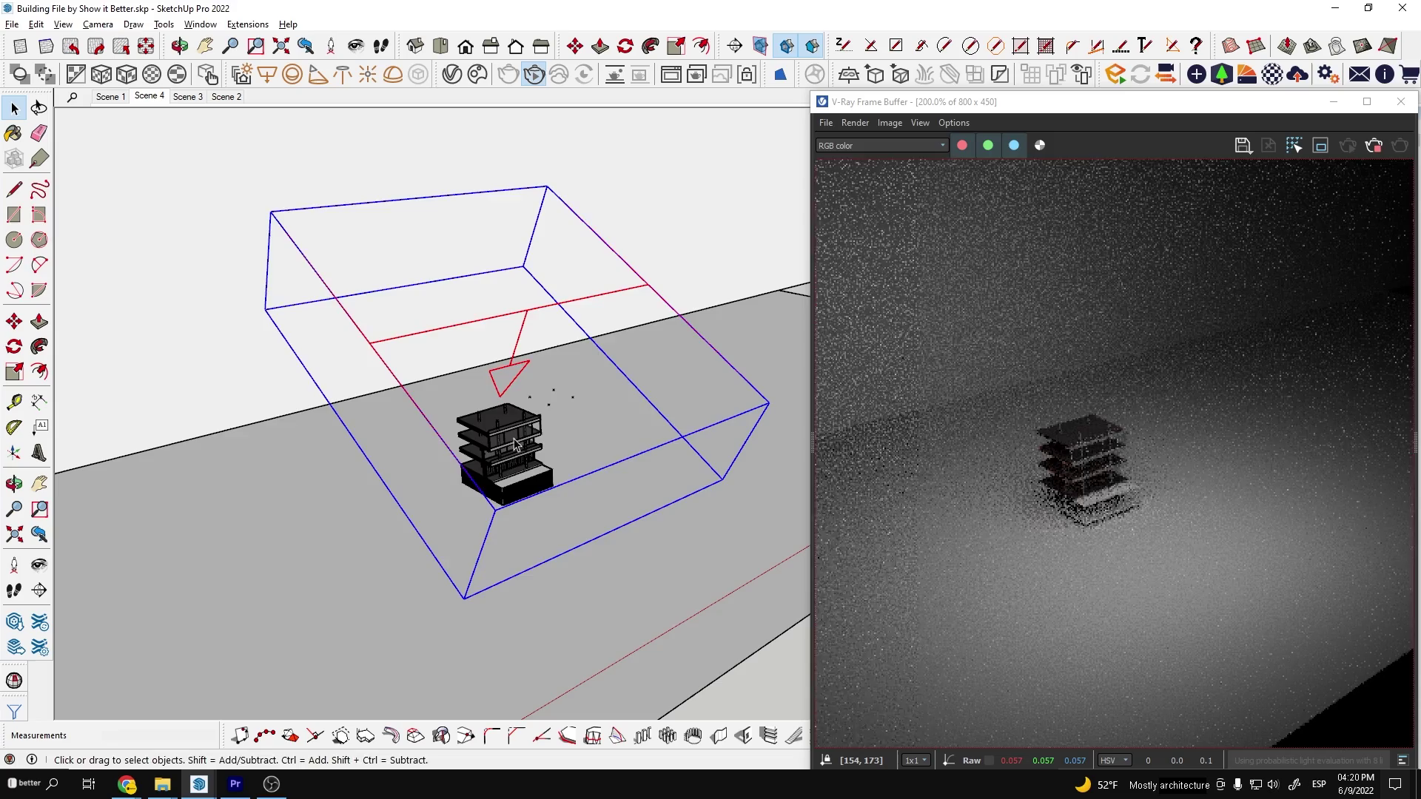
Make the rectangle light invisible in the render and set its intensity to about 36.5
left_click(452, 75)
left_click(522, 579)
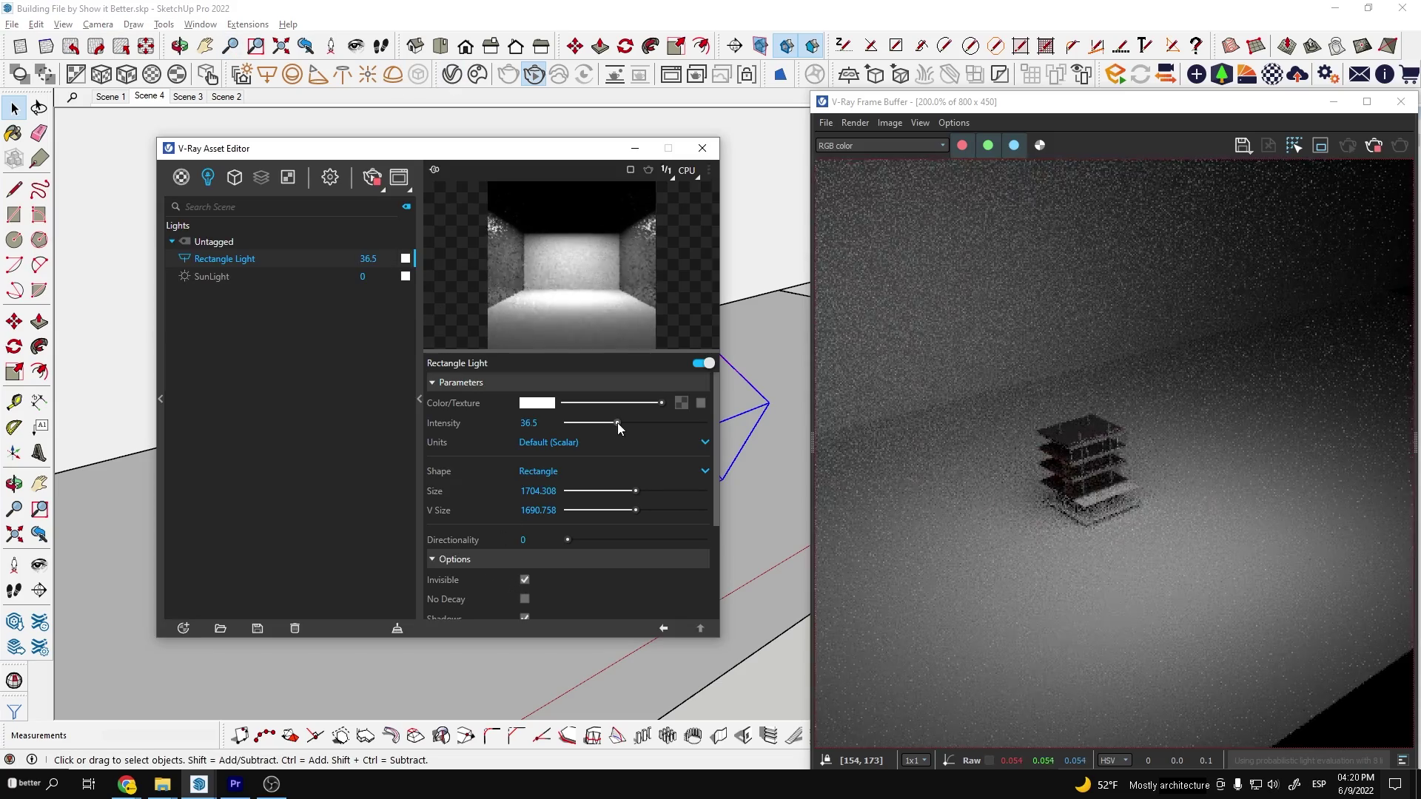
left_click(702, 148)
Frame the building closely and reposition the rectangle light beside it
scroll(550, 444, "up", 5)
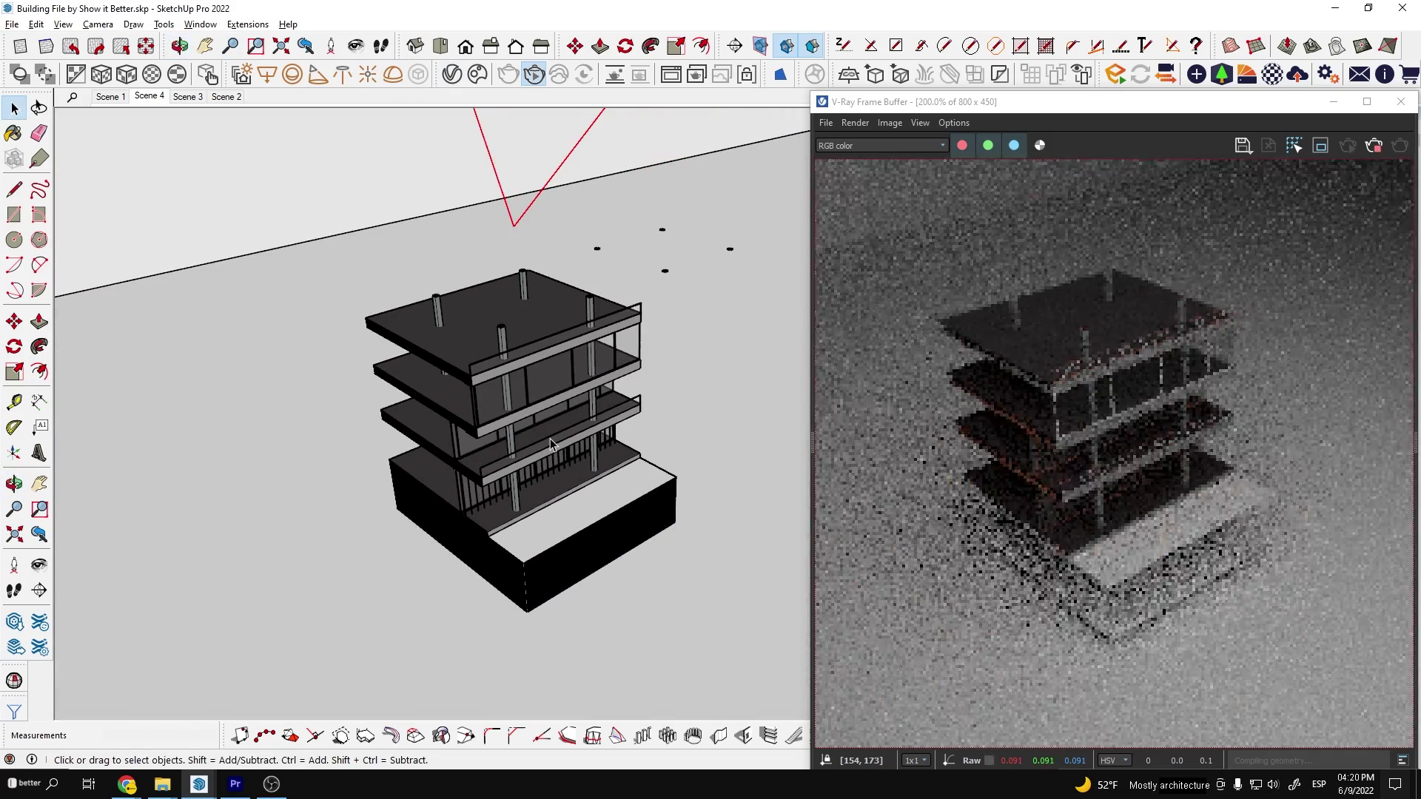
middle_click_drag(549, 442, 549, 420)
left_click(365, 541)
key("m")
left_click(364, 541)
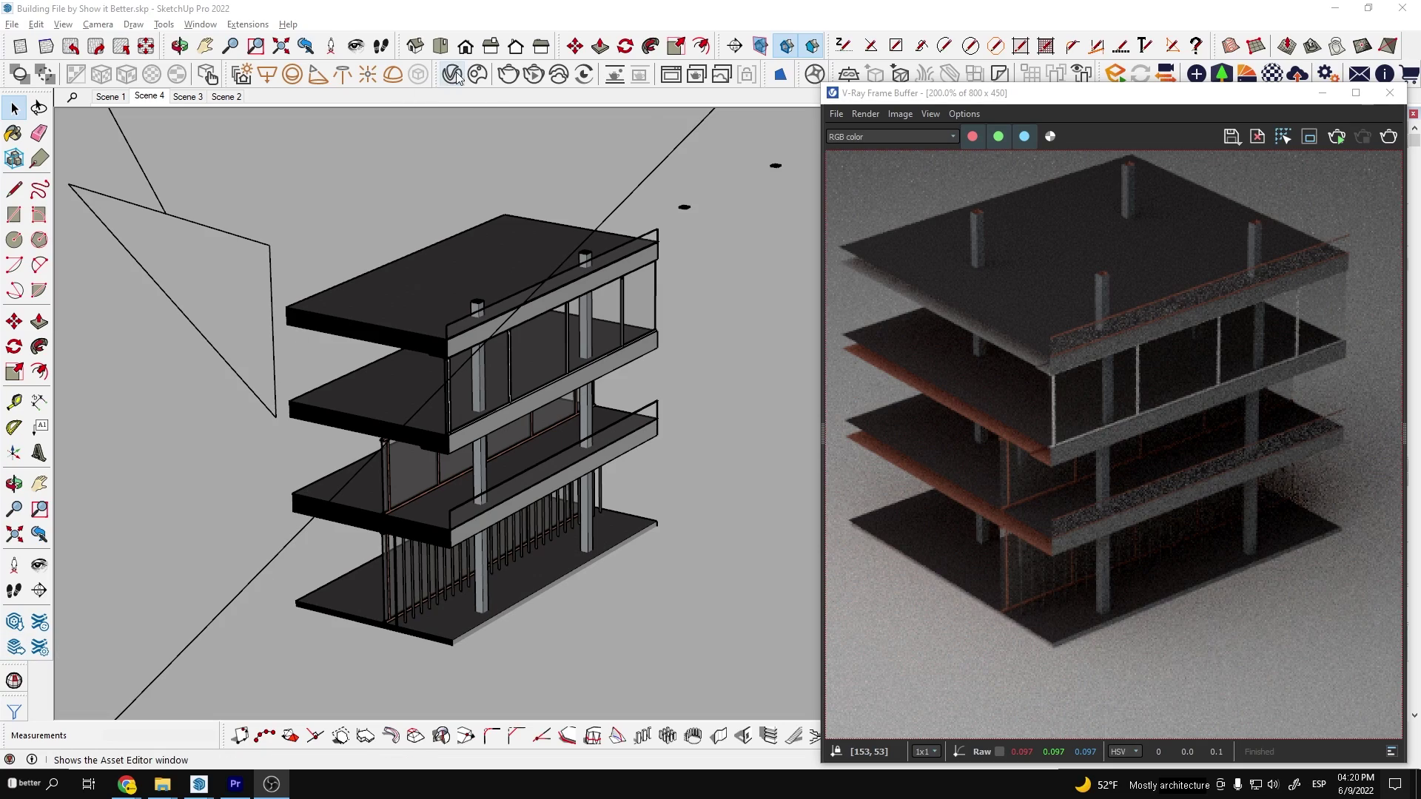
Paint the second floor slab's top face and red side face with the Maquette Wood B01 12cm material
left_click(486, 76)
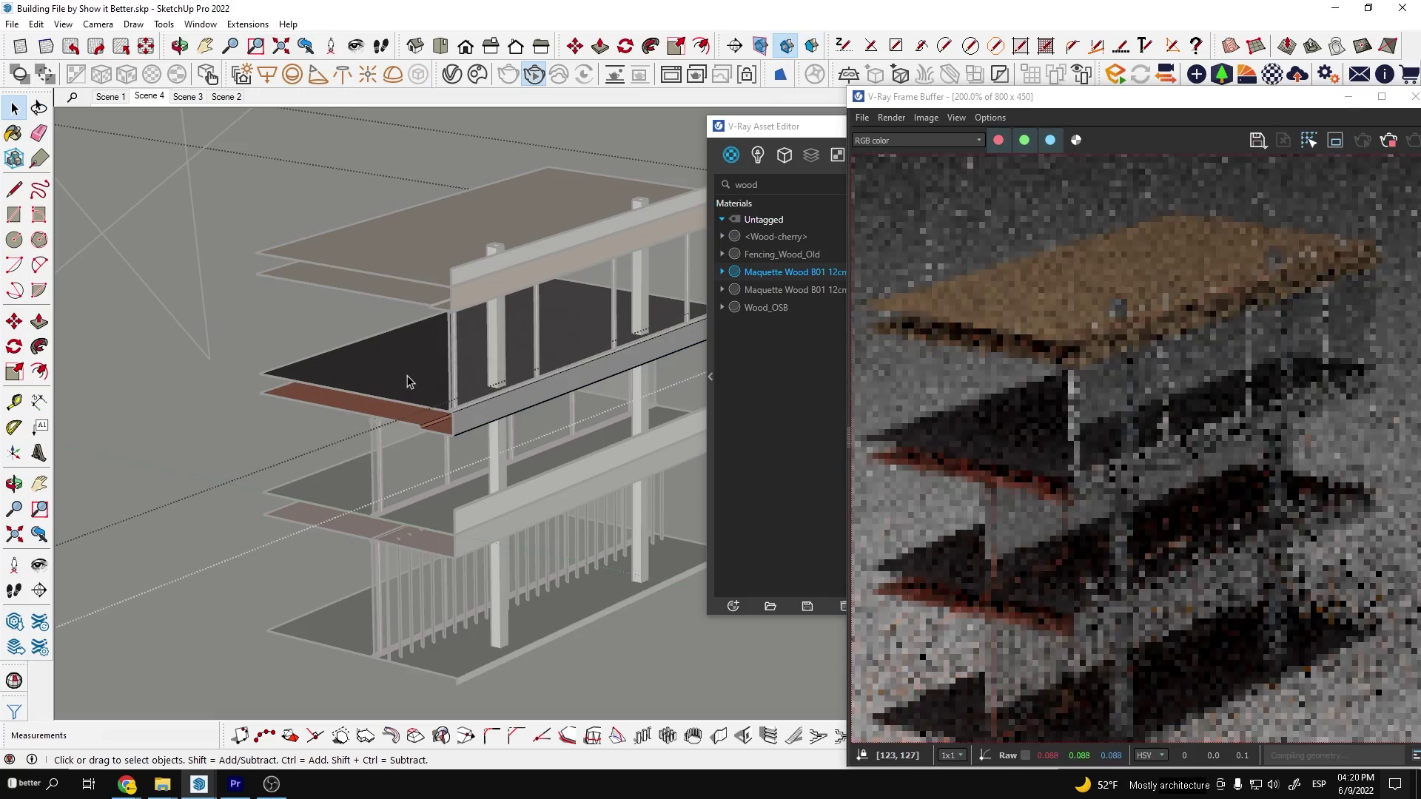
left_click(407, 375)
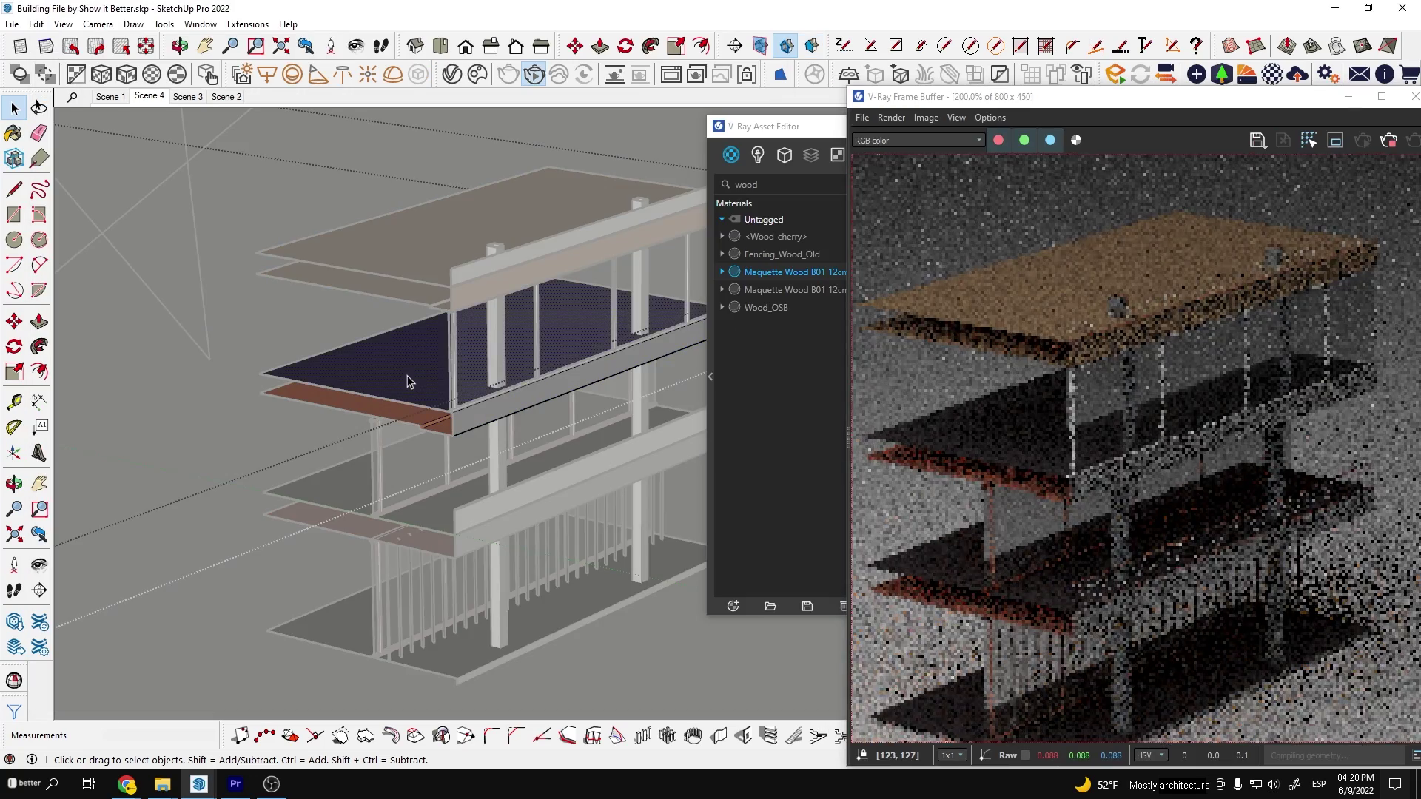
key("b")
left_click(431, 370)
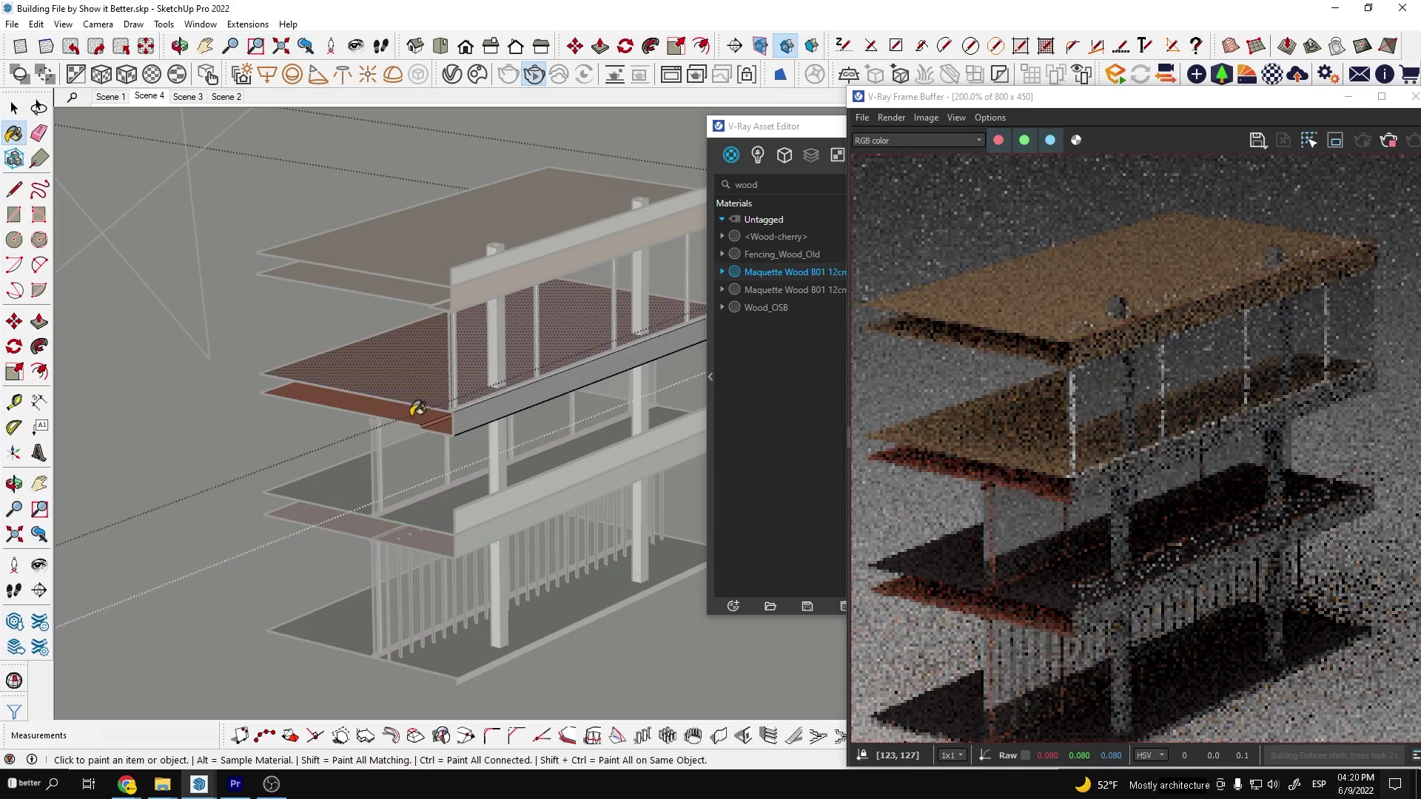
left_click(413, 408)
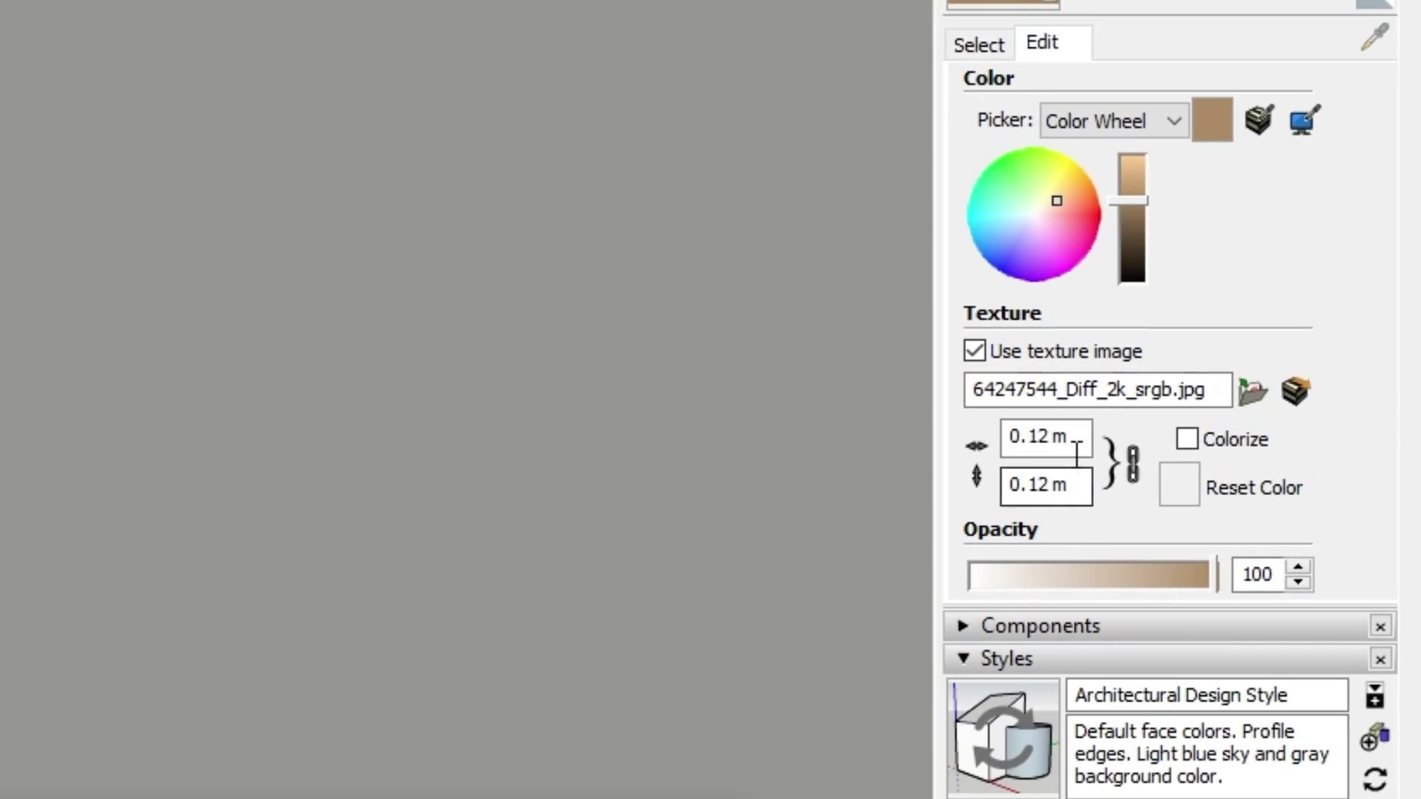
Set the Maquette Wood B01 12cm texture size to 4 m
type("4")
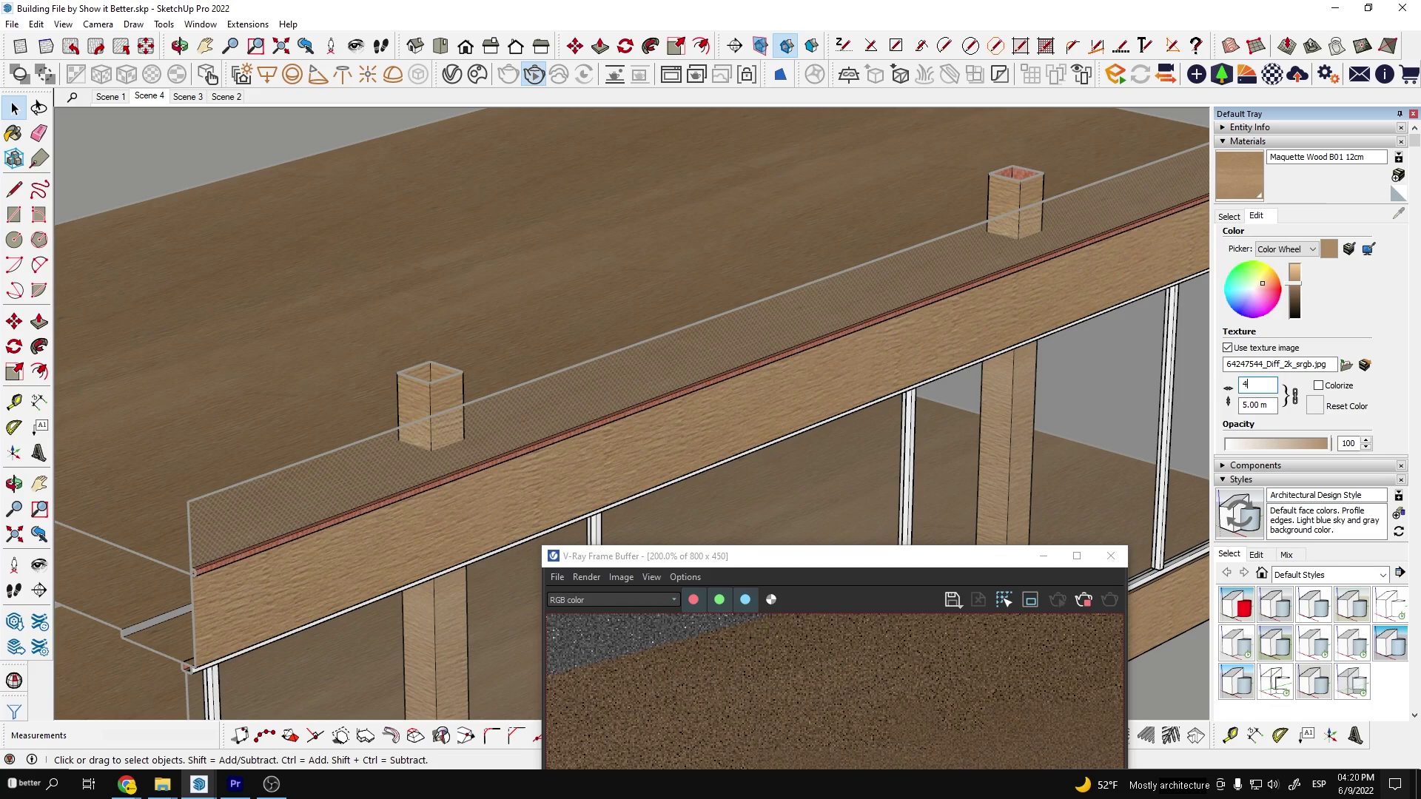
key("Tab")
middle_click_drag(663, 412, 570, 256)
scroll(611, 406, "down", 5)
Rotate the wood texture 90° on the column's front face so its grain runs vertically
scroll(570, 374, "up", 3)
scroll(573, 370, "up", 3)
left_click(590, 343)
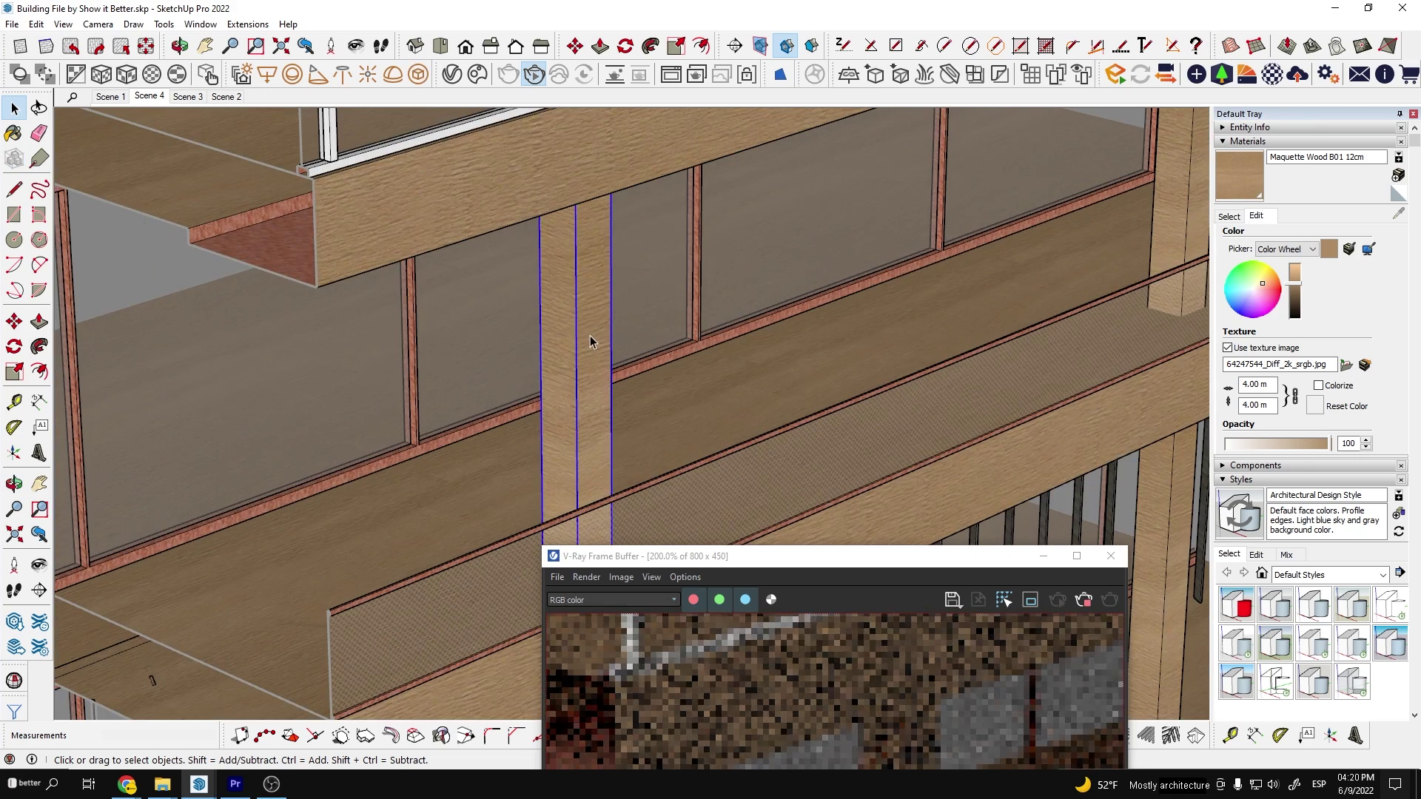
double_click(594, 320)
right_click(594, 323)
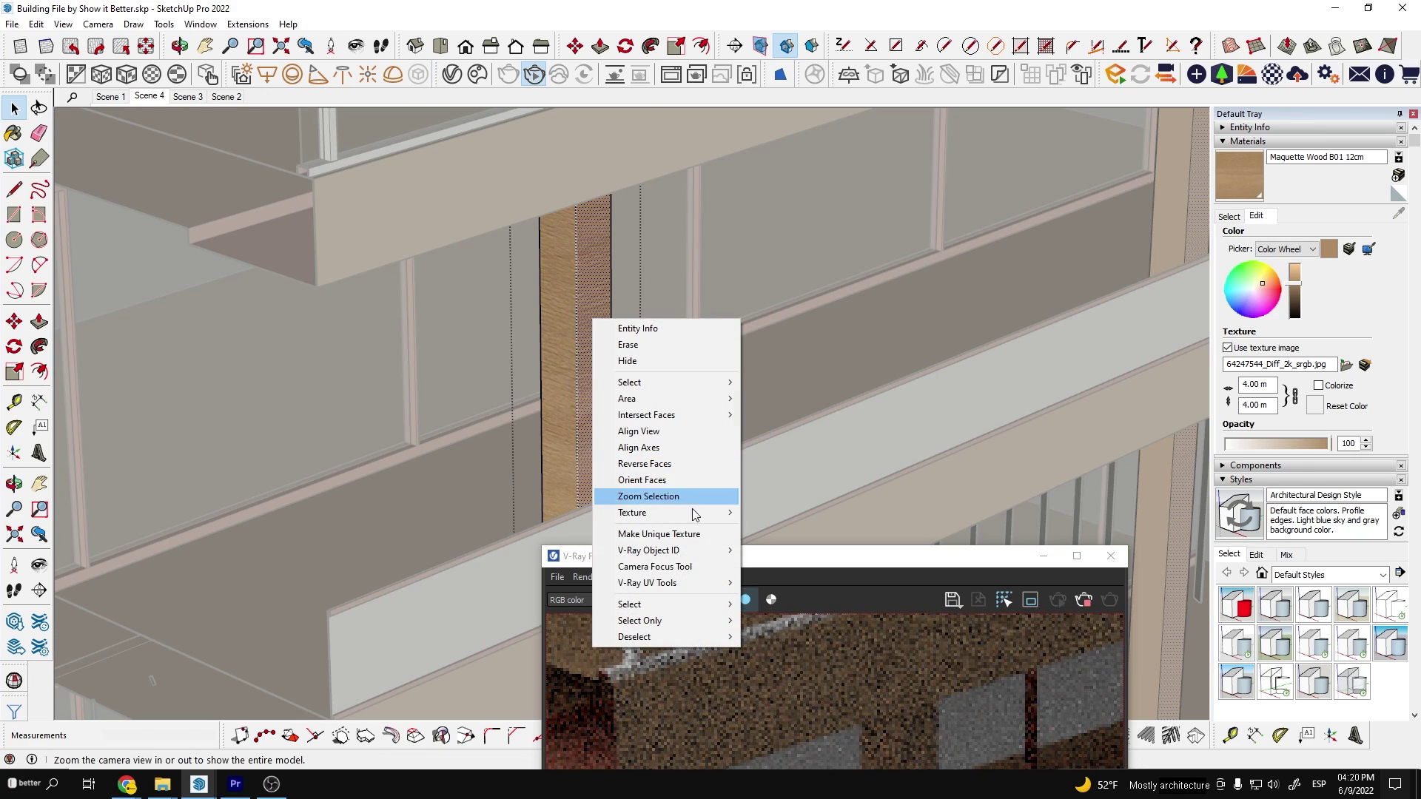
left_click(777, 512)
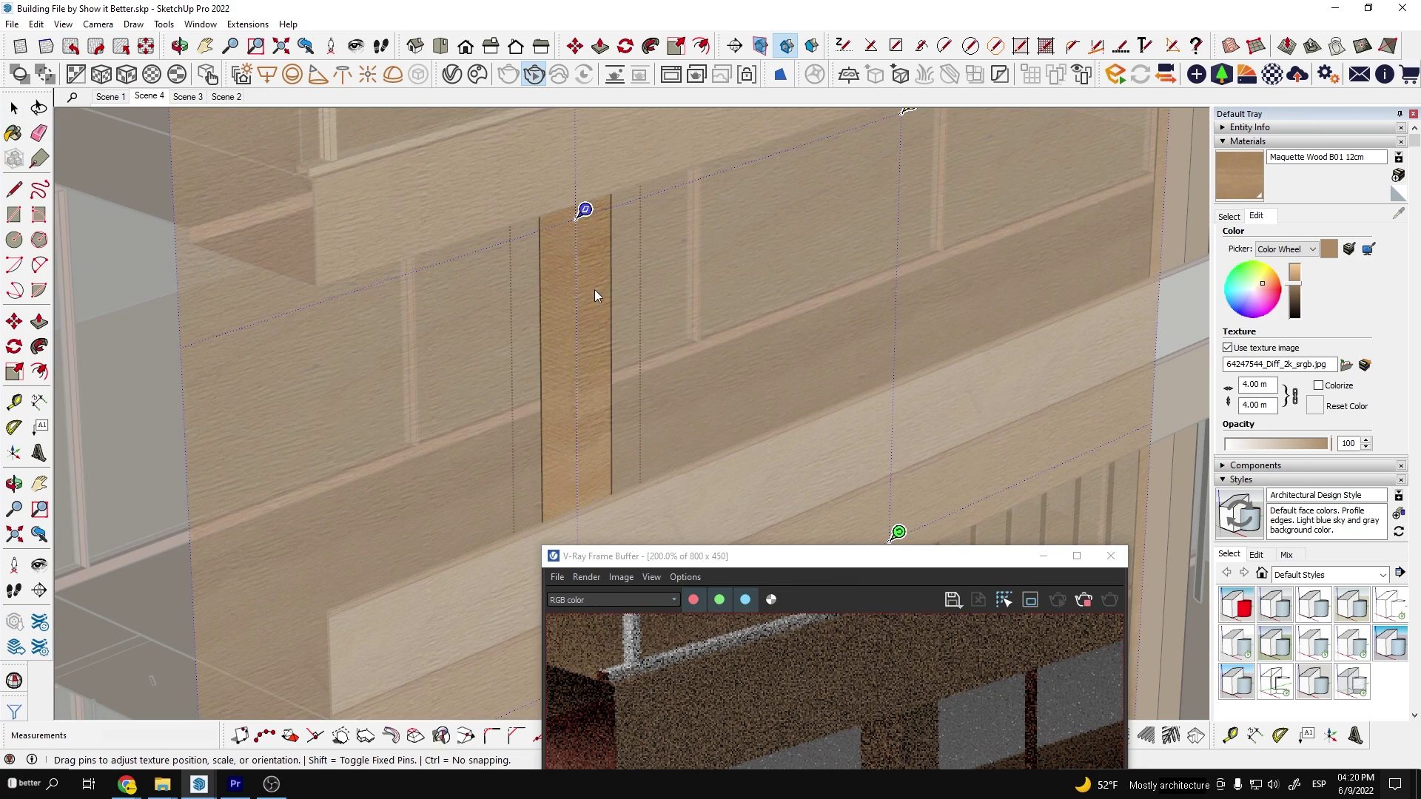
scroll(594, 295, "down", 3)
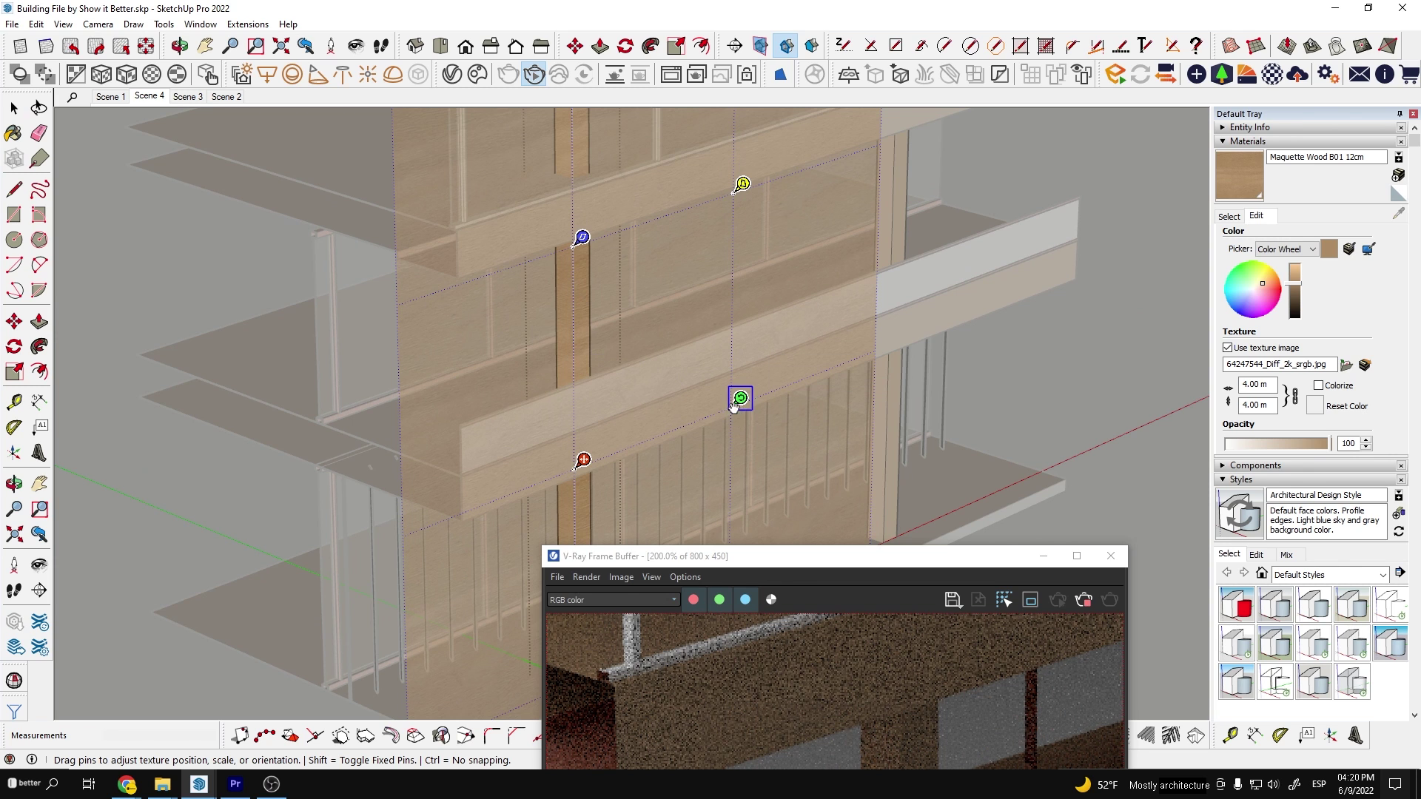
left_click_drag(734, 406, 626, 181)
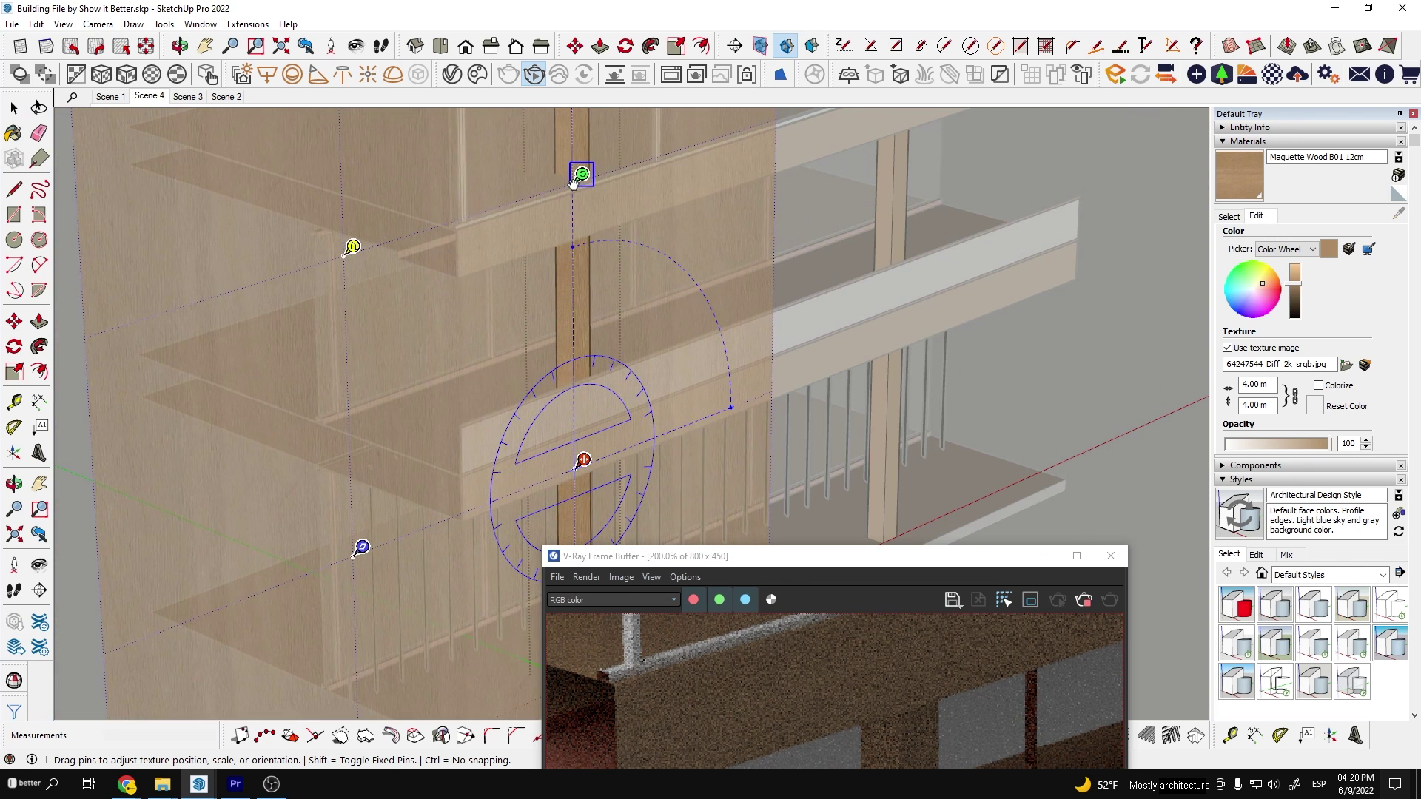
left_click(582, 252)
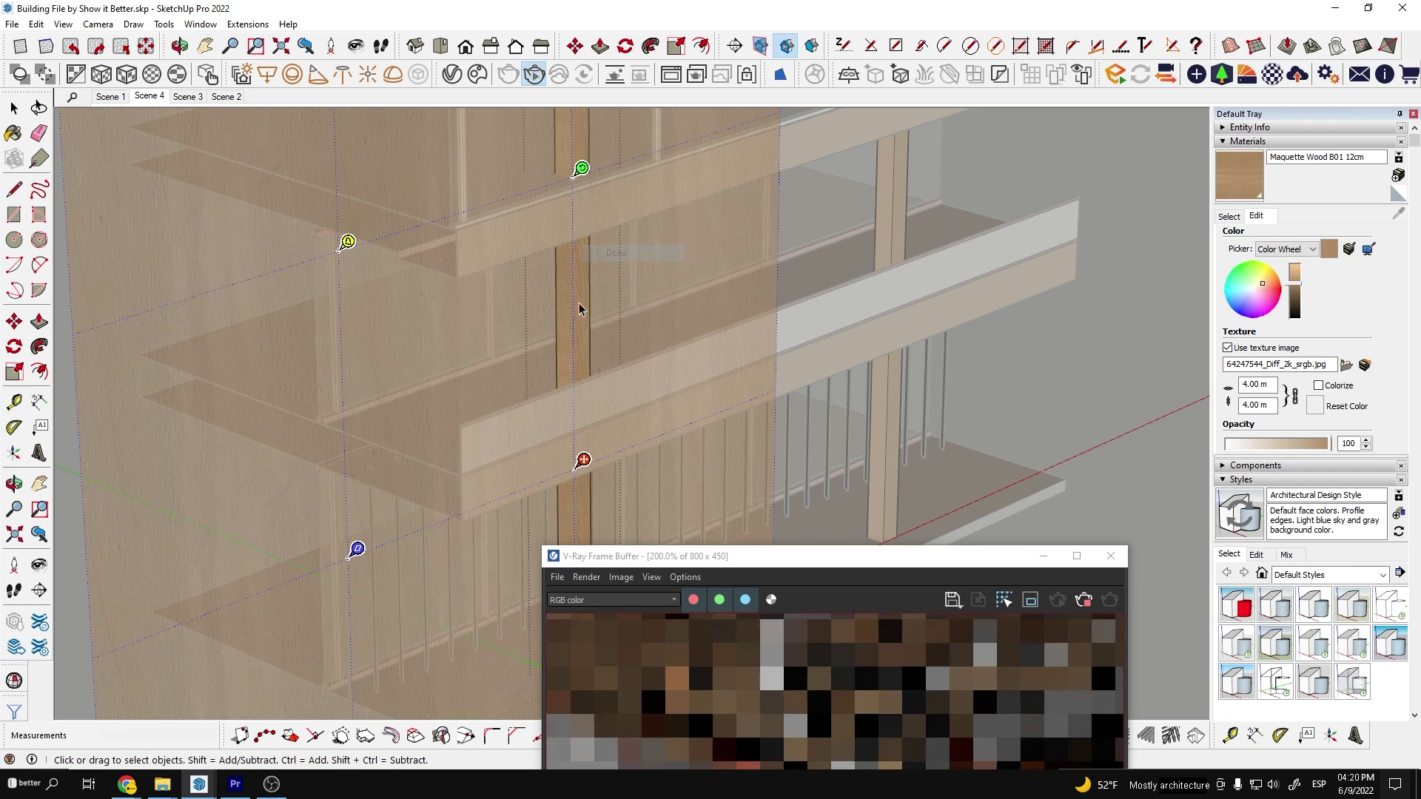
scroll(577, 304, "up", 5)
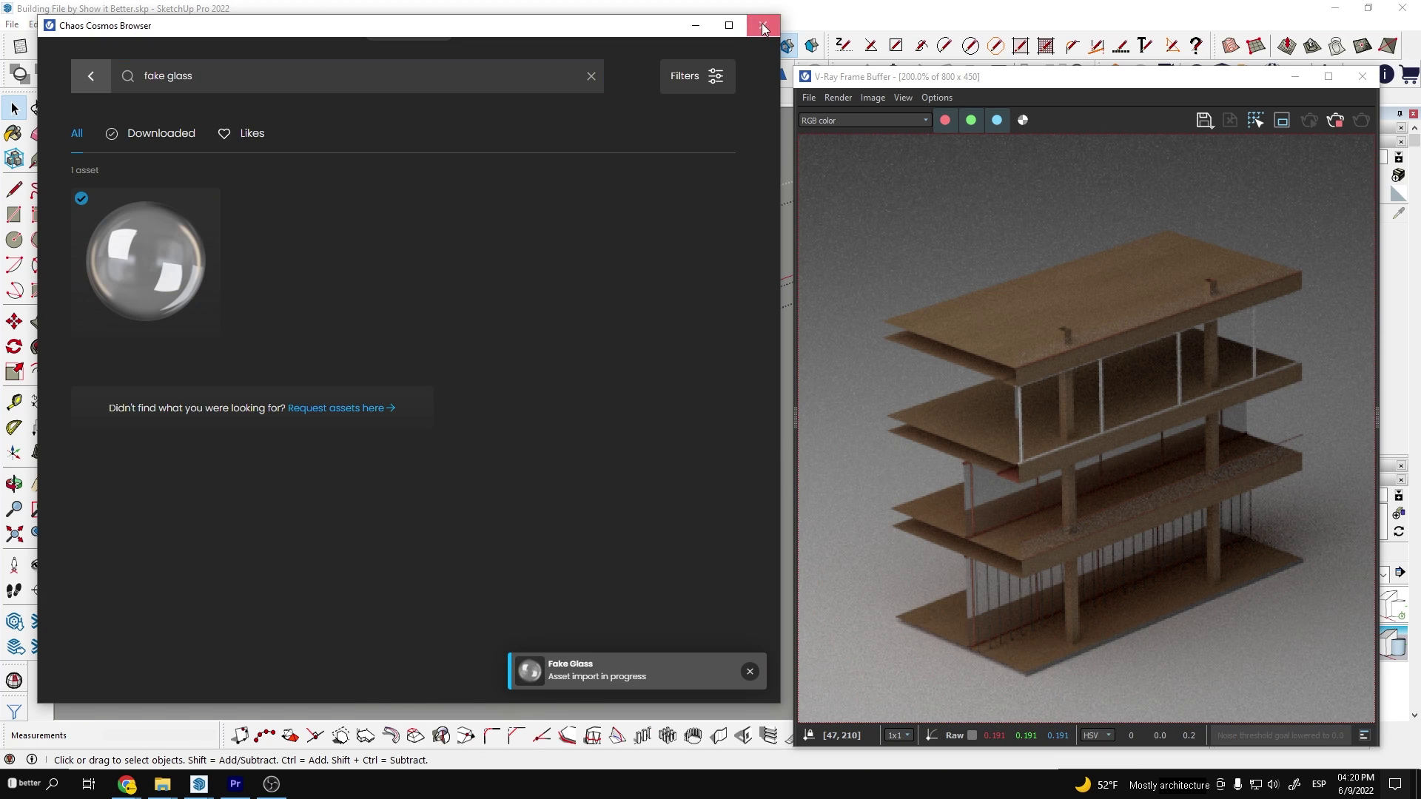
Apply the imported Fake Glass material to the upper floor's window panes
left_click(763, 29)
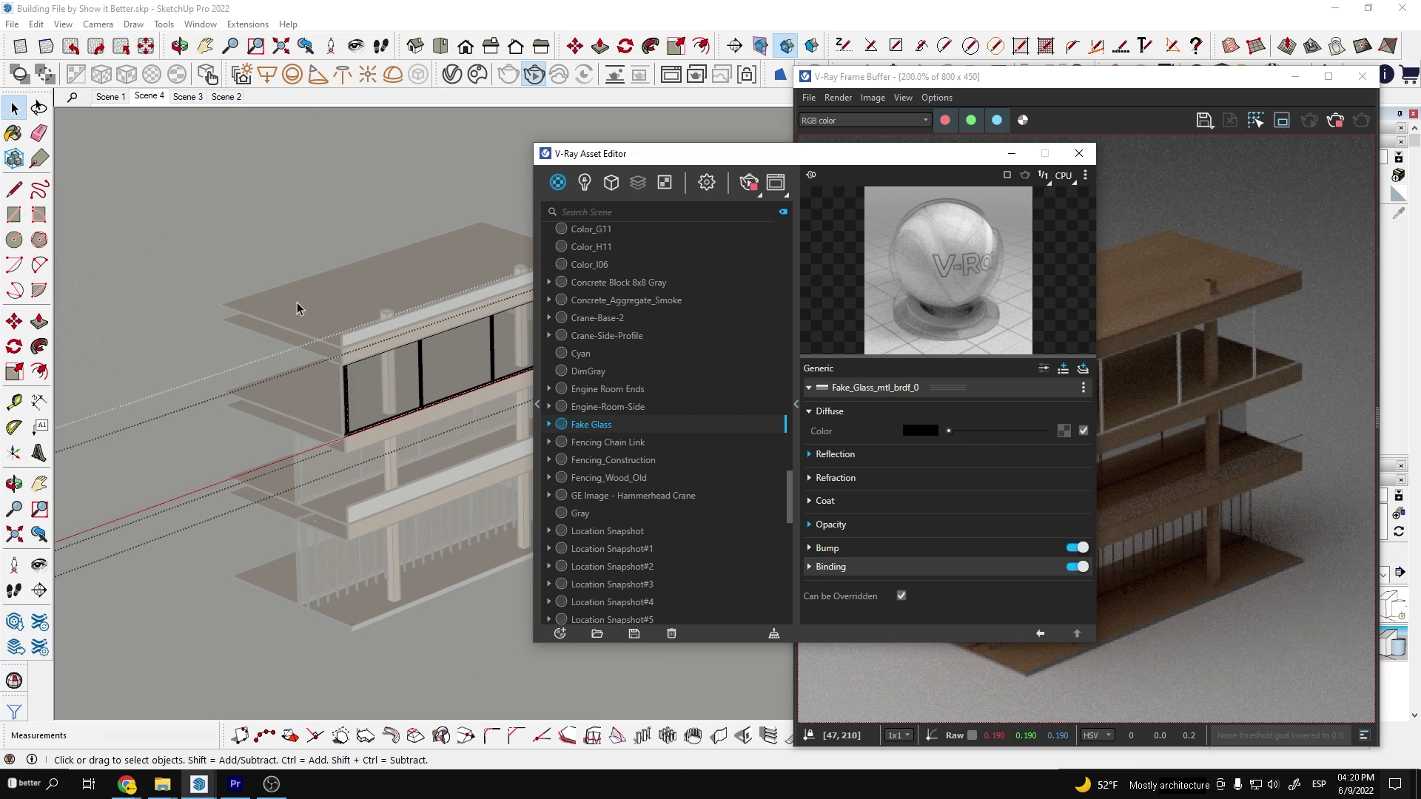
left_click(358, 379)
left_click_drag(708, 154, 466, 439)
left_click(455, 370)
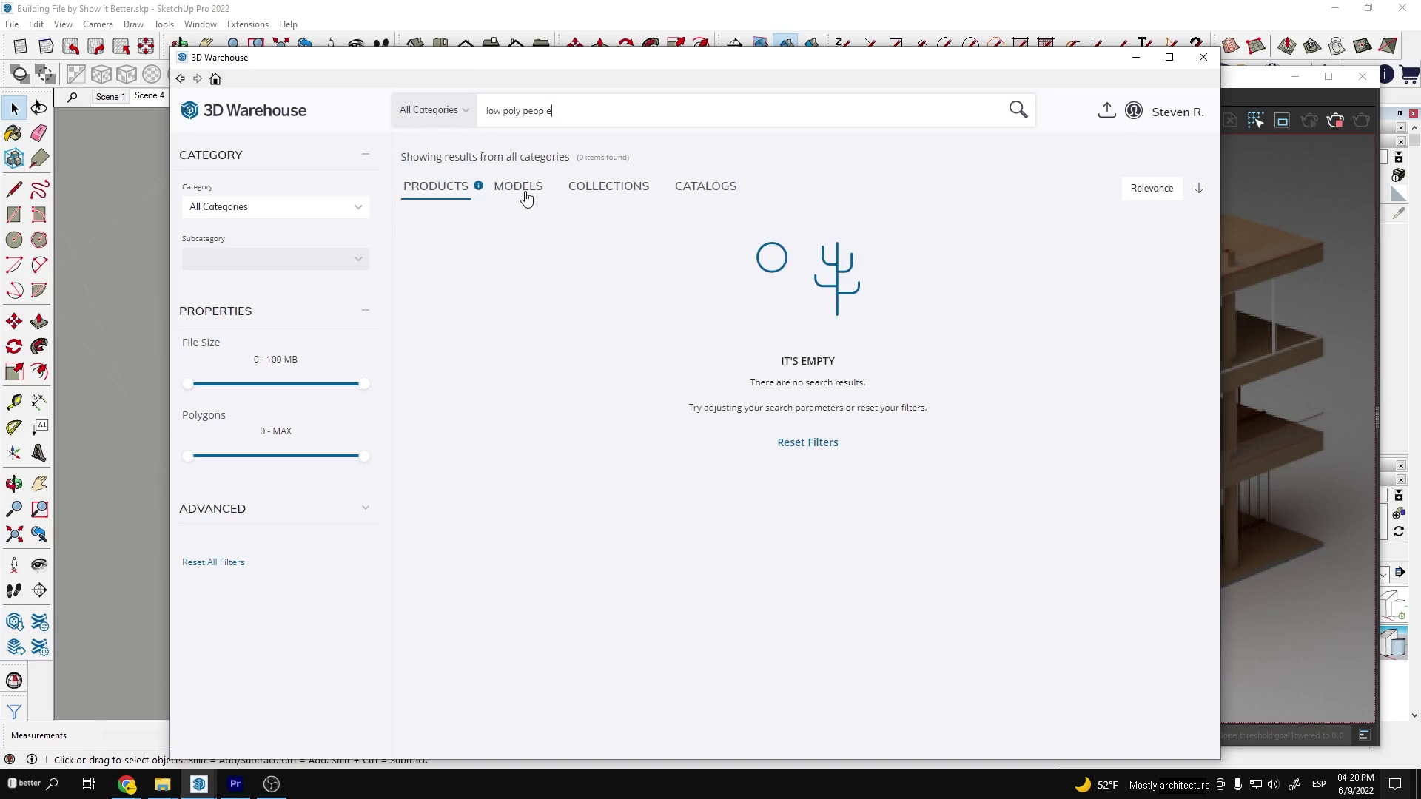
Show the 3D Warehouse models for "low poly people" and sort them by popularity
left_click(523, 189)
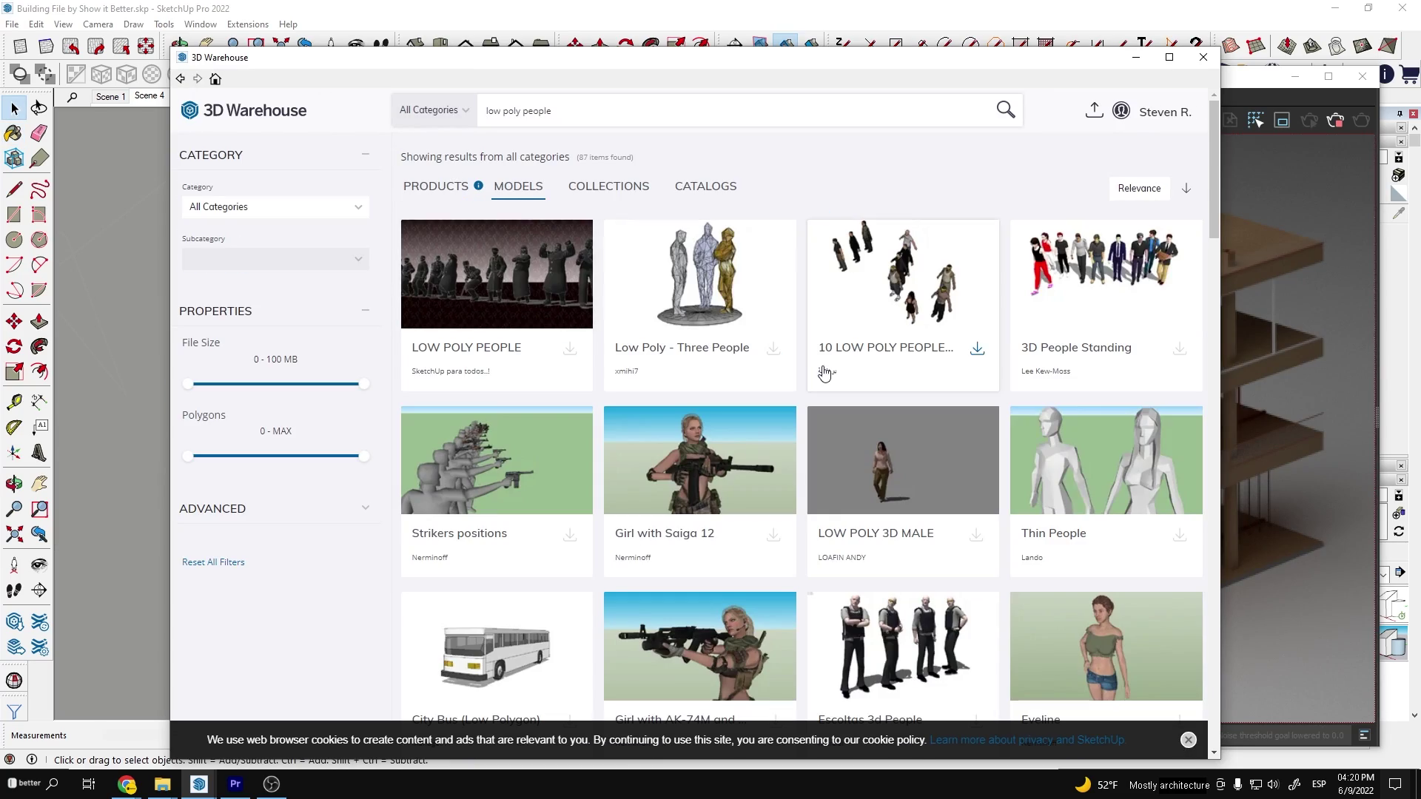
scroll(825, 373, "down", 5)
scroll(836, 370, "up", 5)
left_click(1103, 244)
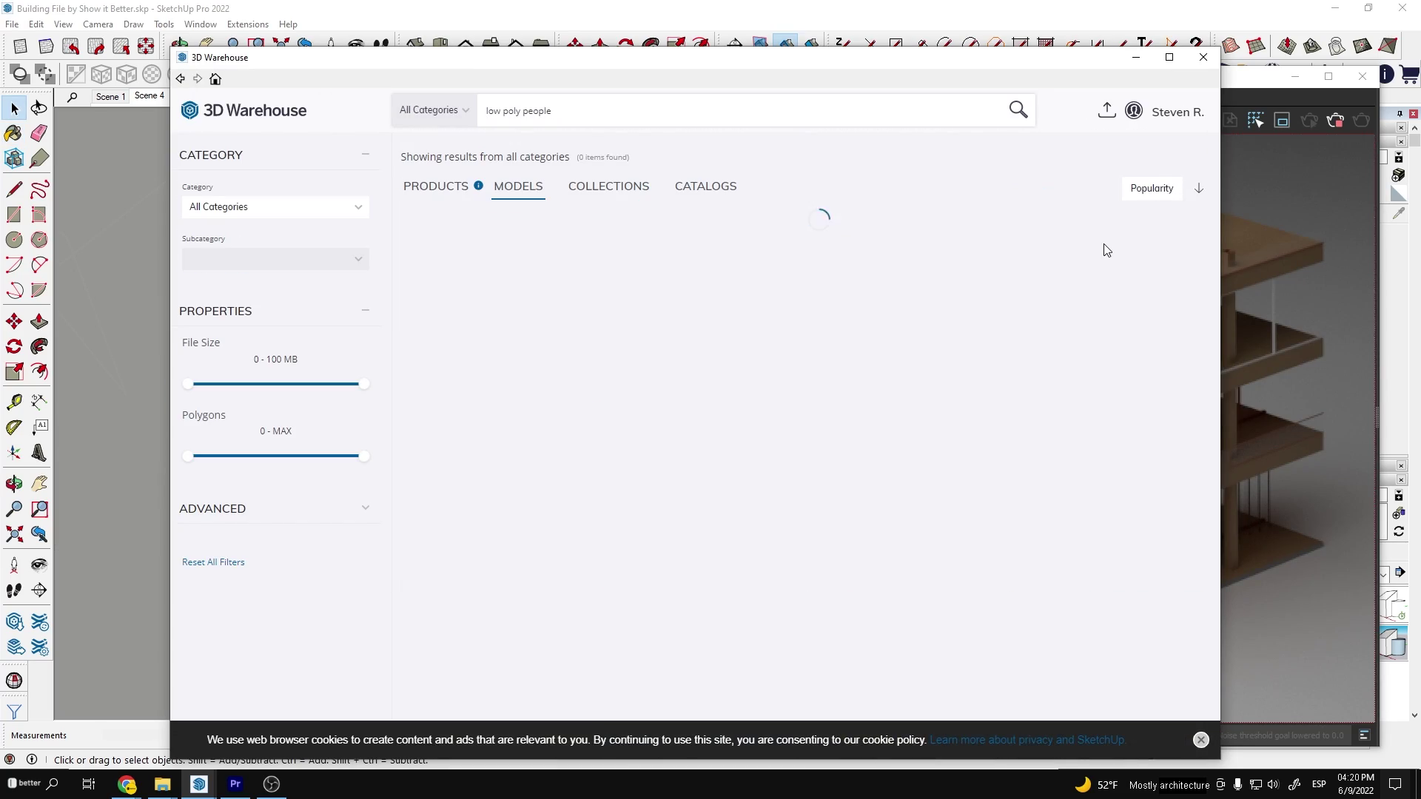
Load the Lowpoly Man directly into the model and place it on the ground slab near its front corner
scroll(1182, 468, "down", 6)
left_click(1179, 465)
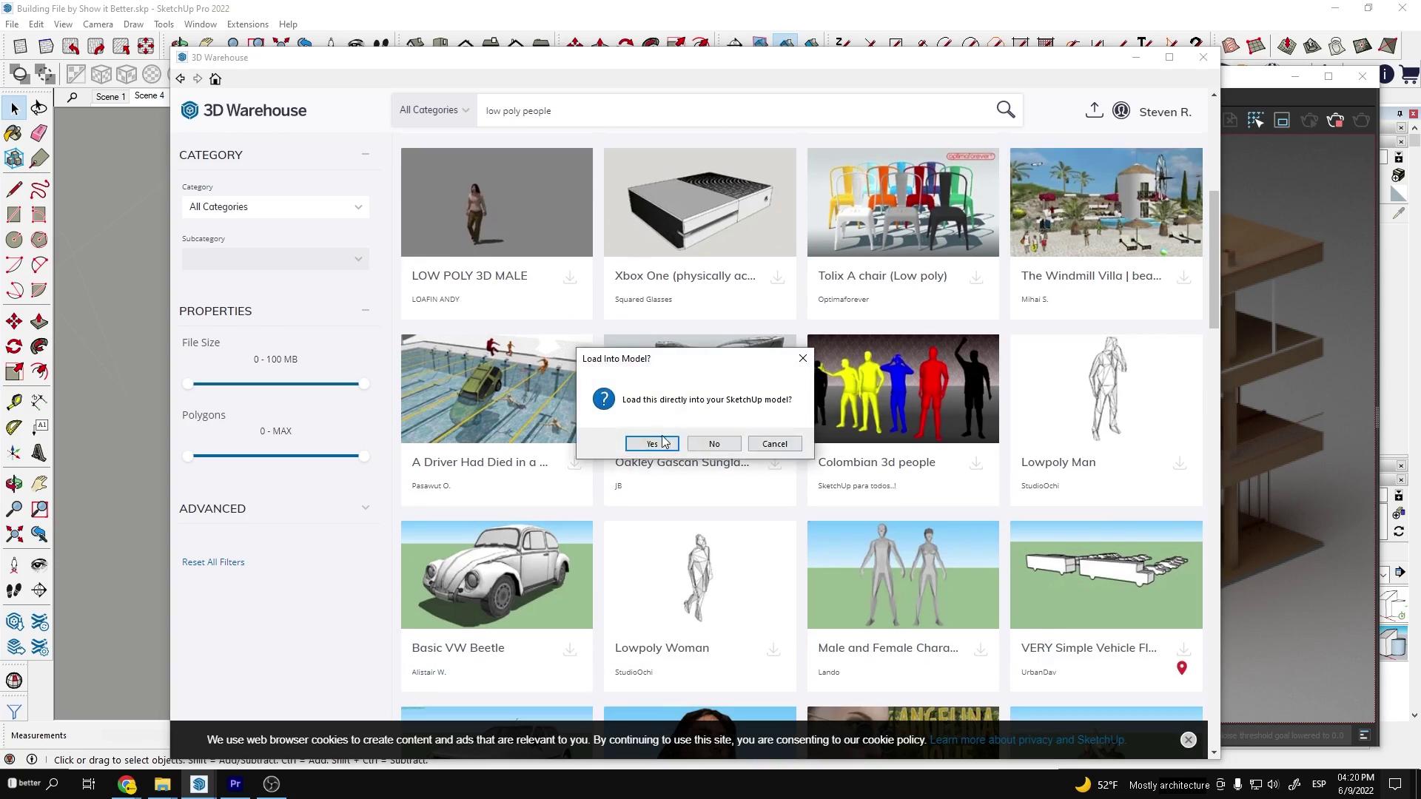
left_click(647, 443)
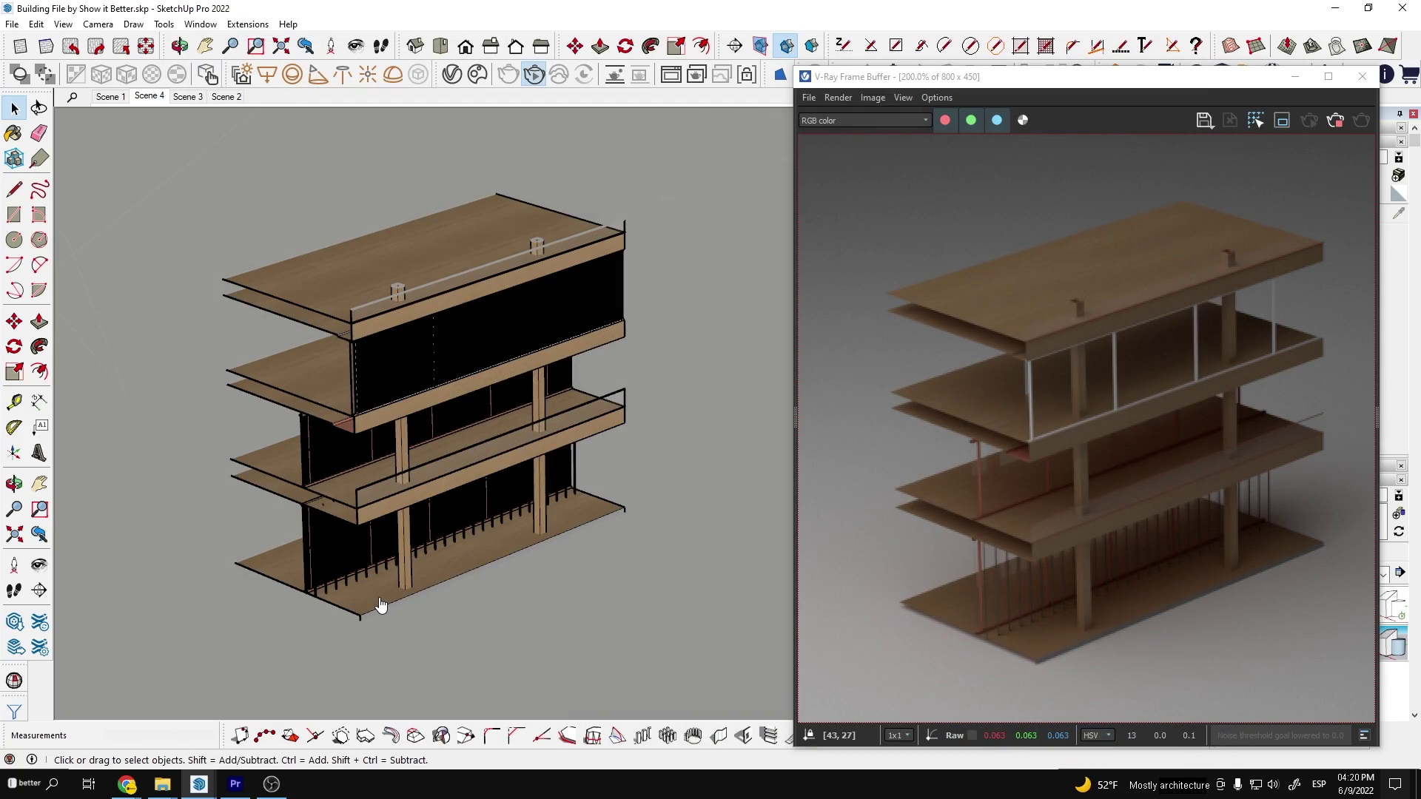
left_click(366, 596)
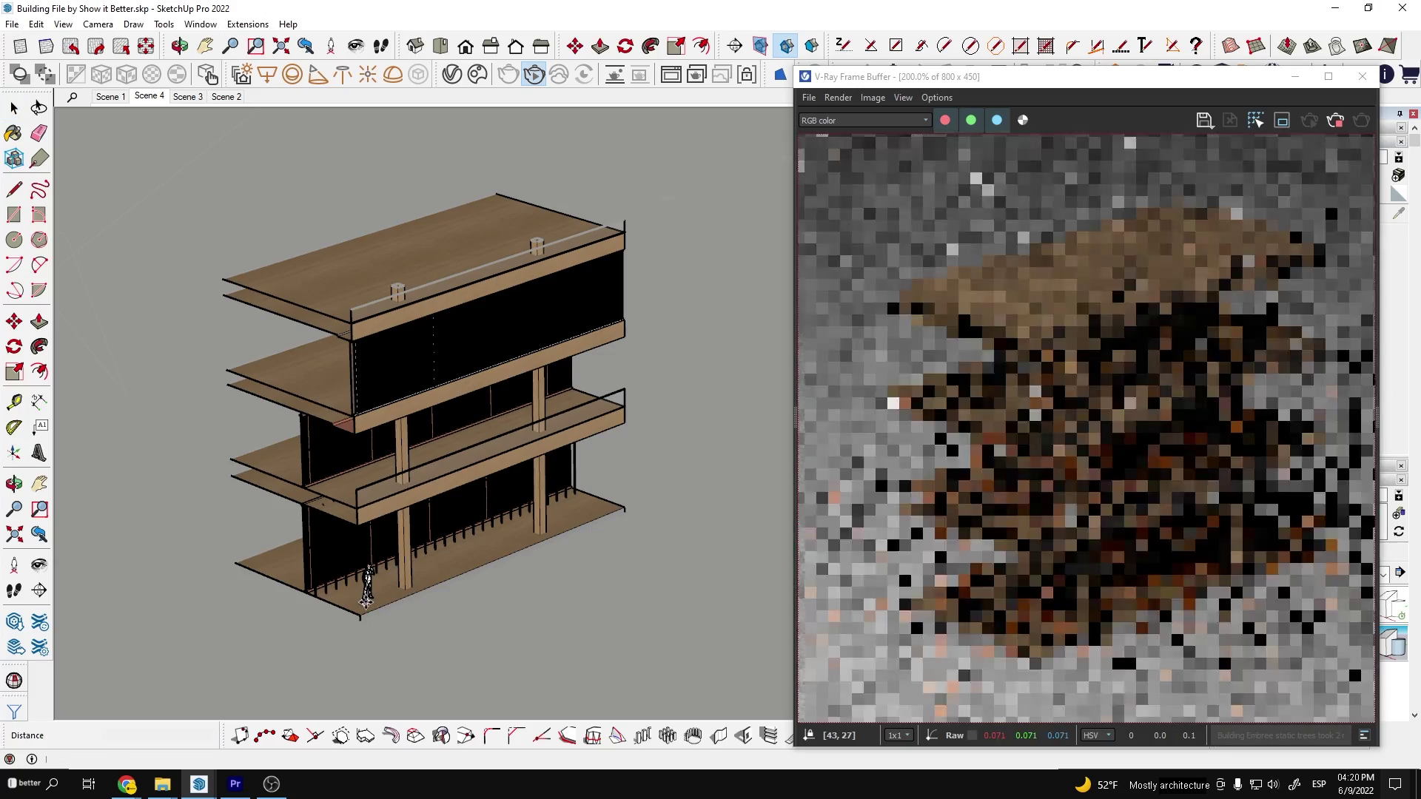
Reopen 3D Warehouse and browse the low poly people results for further figures
left_click(200, 24)
left_click(248, 122)
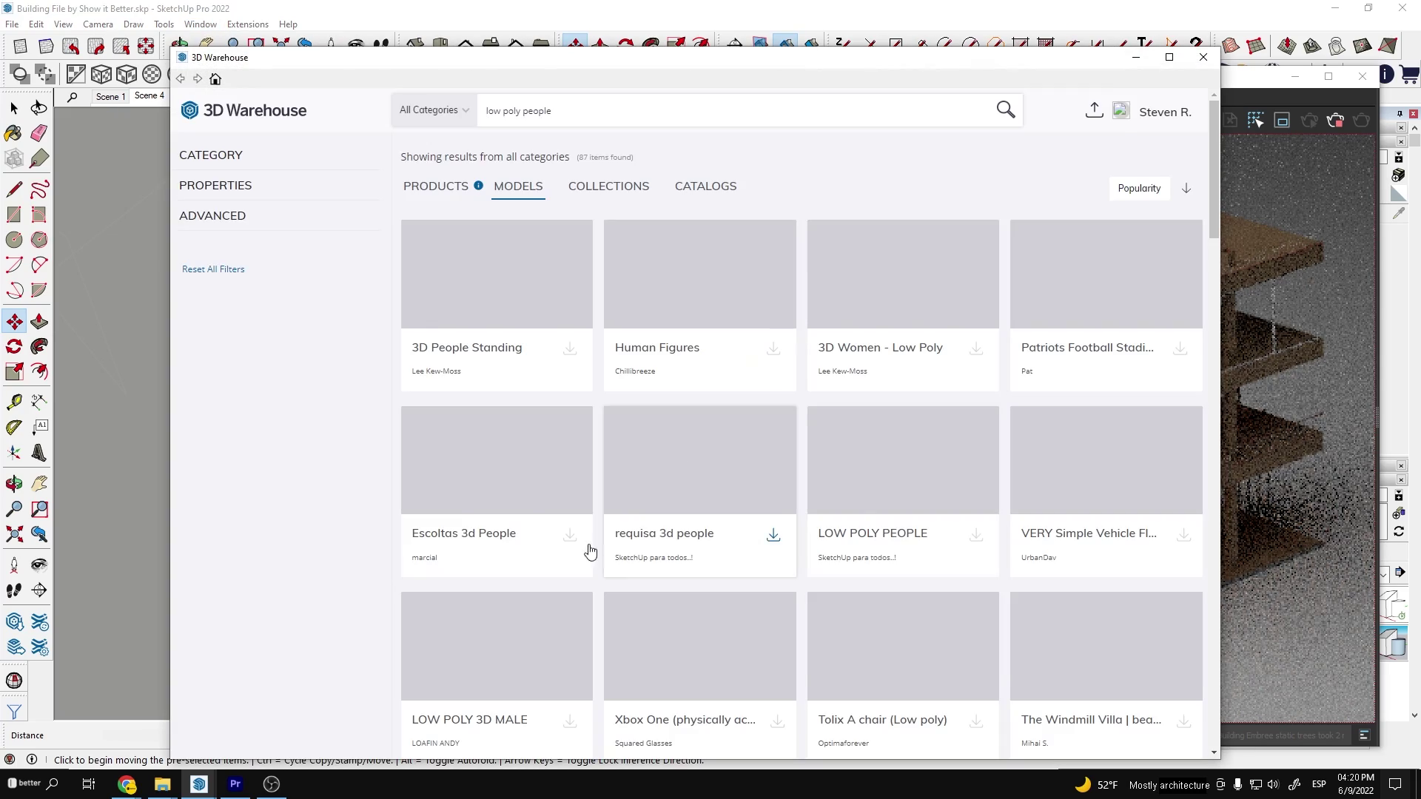
scroll(602, 634, "down", 6)
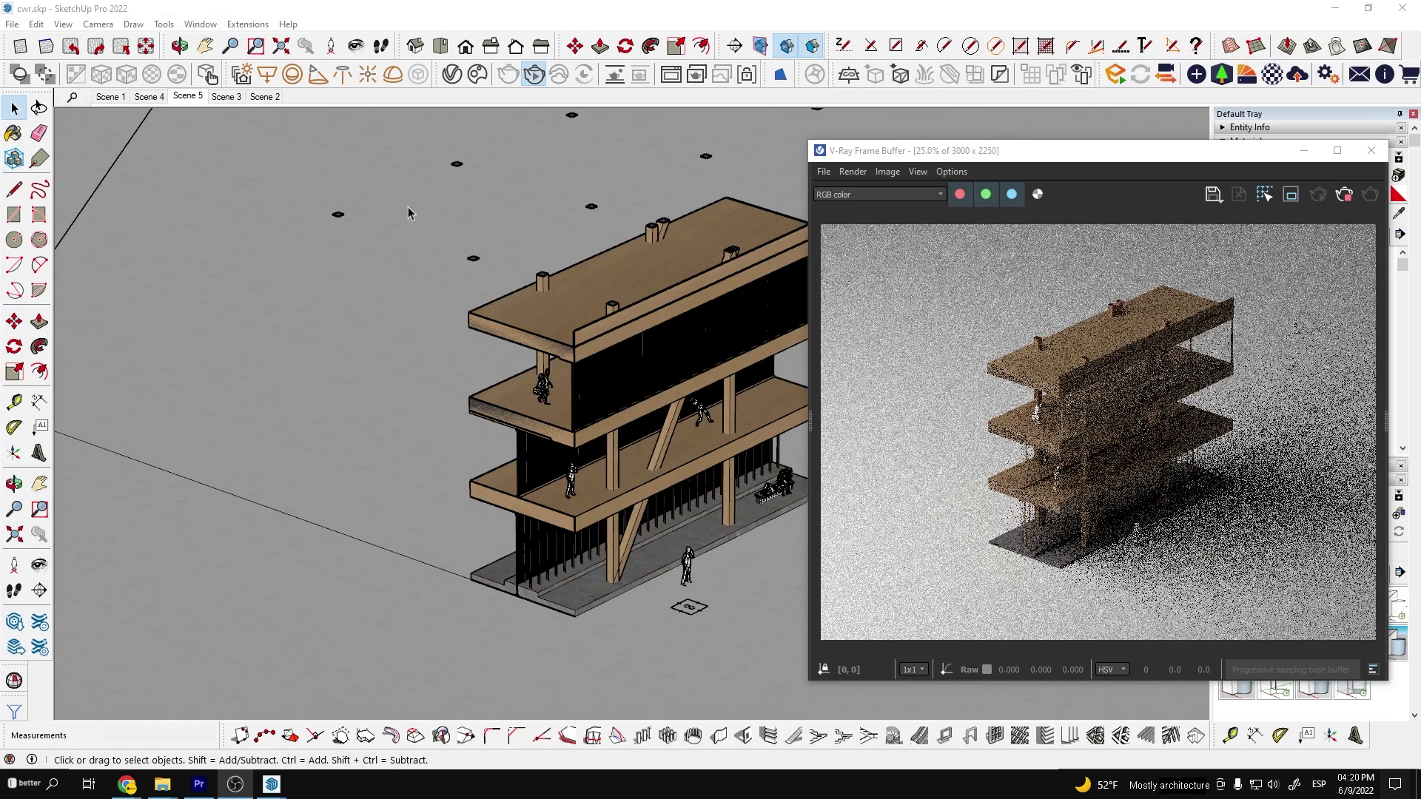
Enable V-Ray depth of field with a defocus of 0.372 and a fixed focus distance of 14108.1
left_click(450, 82)
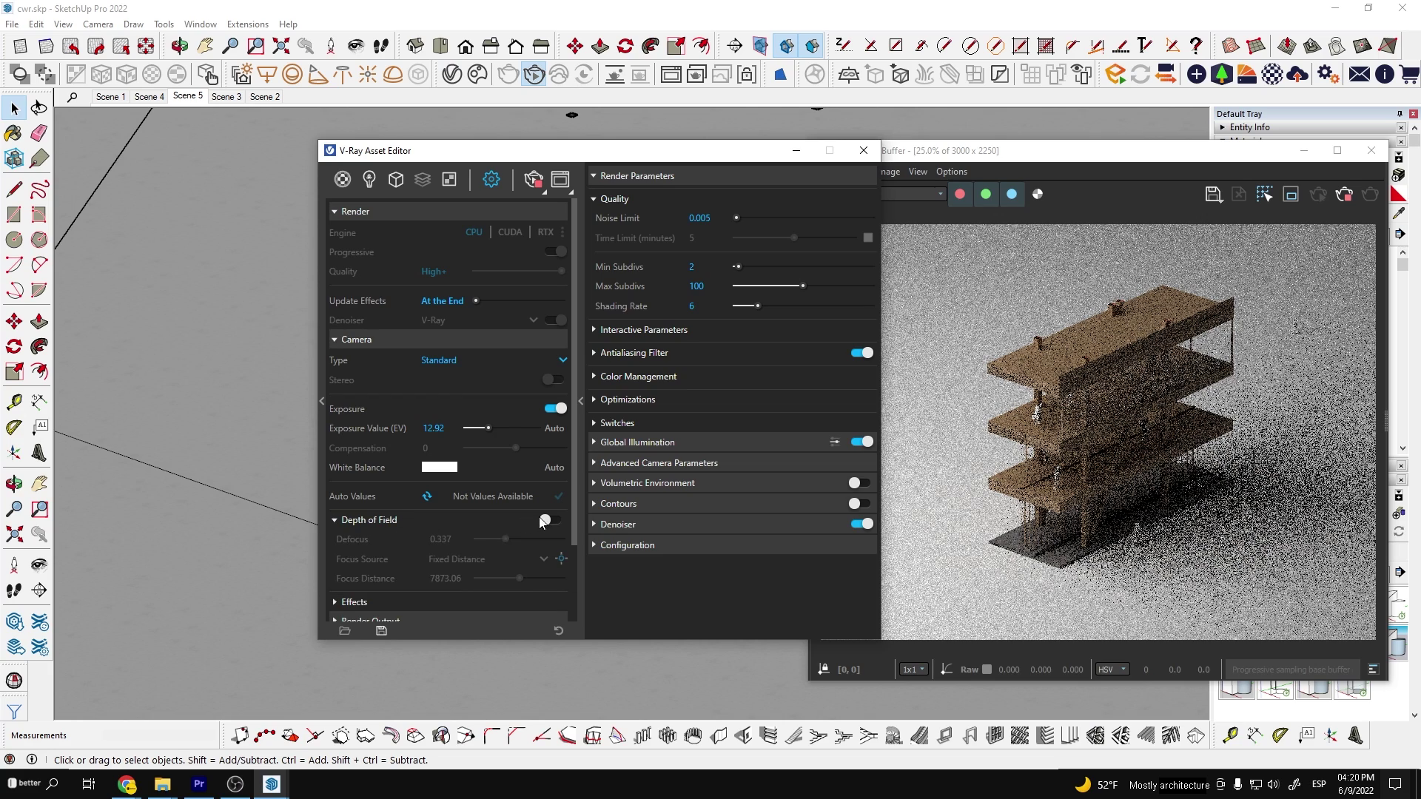
mouse_move(436, 150)
left_mouse_down()
mouse_move(822, 167)
mouse_move(843, 181)
left_mouse_up()
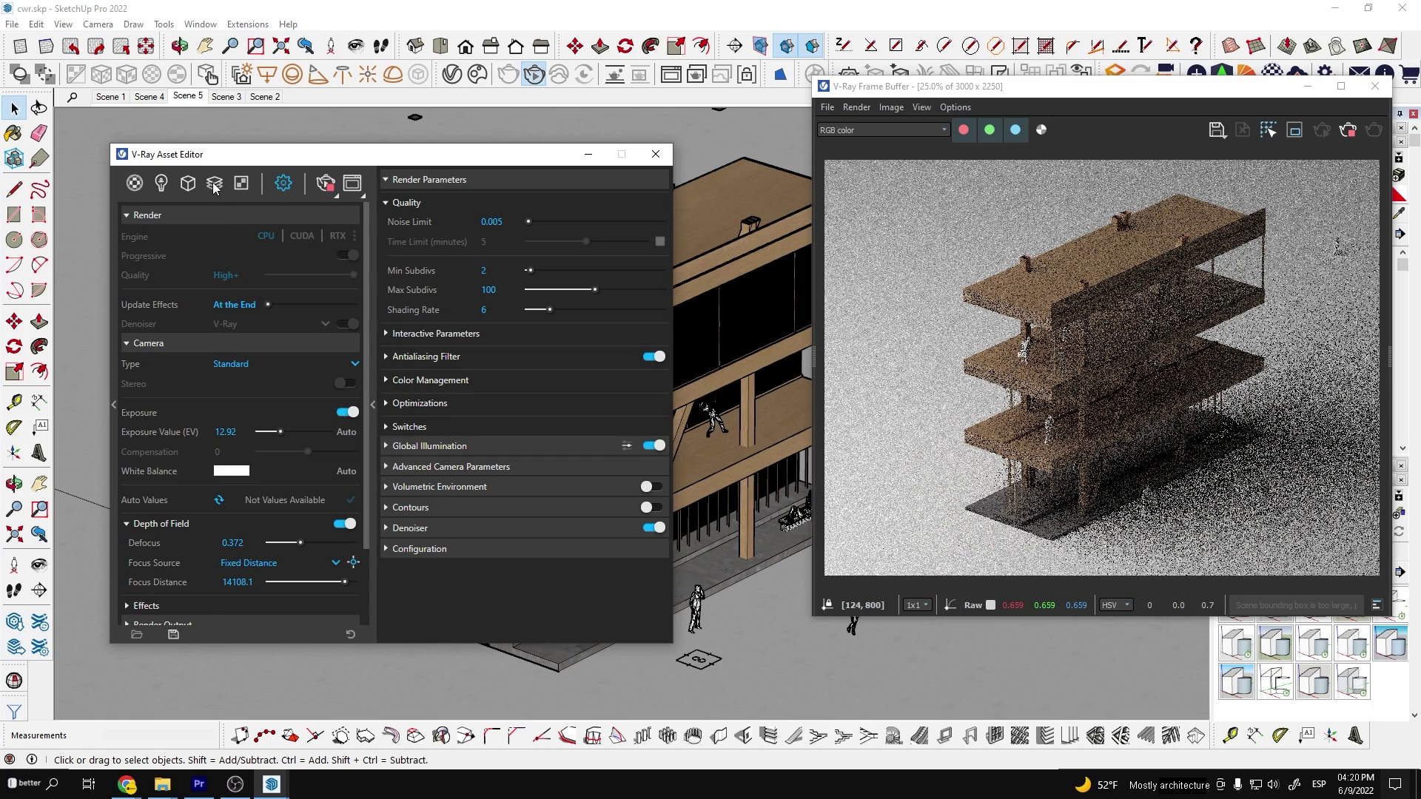
Add the Render ID and Ambient Occlusion render elements and run the render in the enlarged frame buffer
left_click(215, 185)
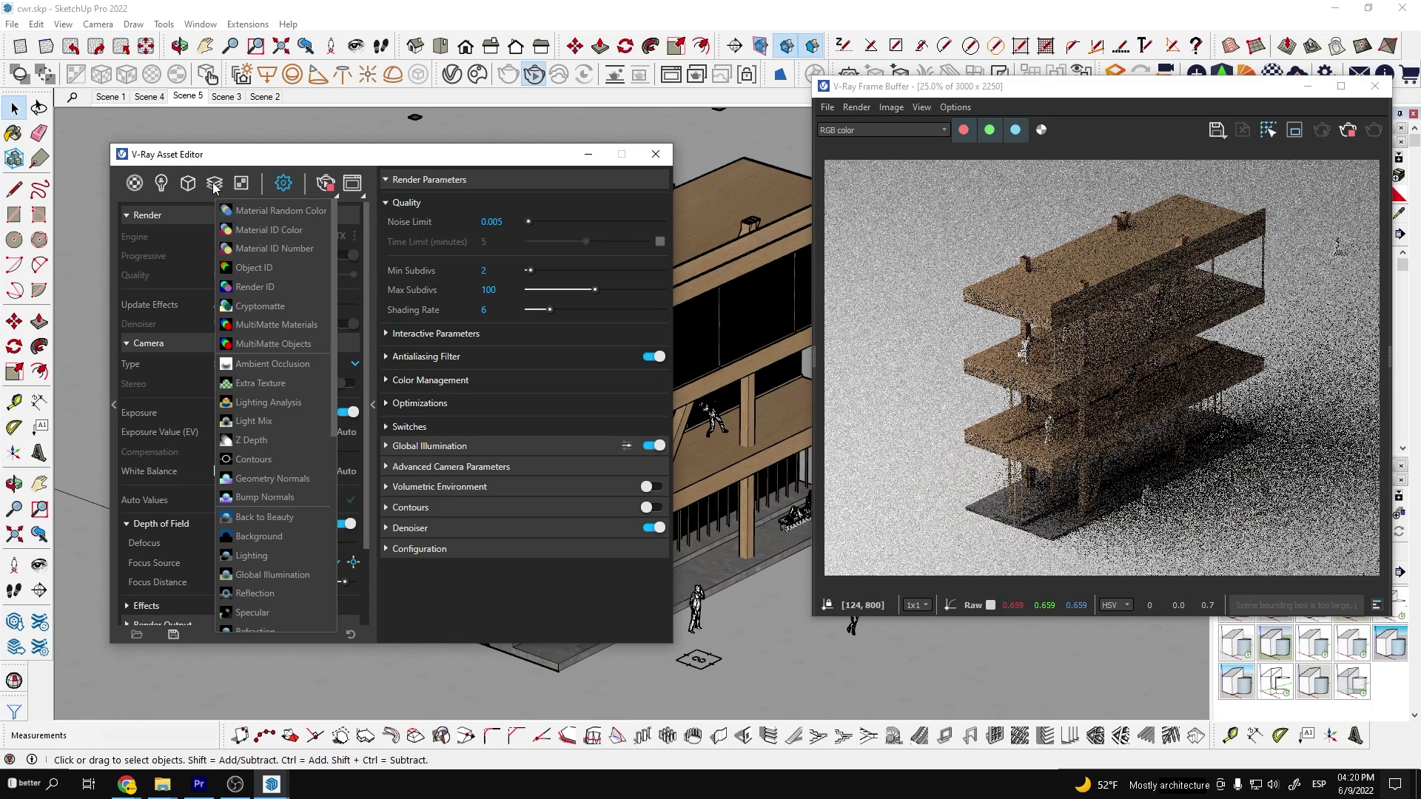
left_click(274, 287)
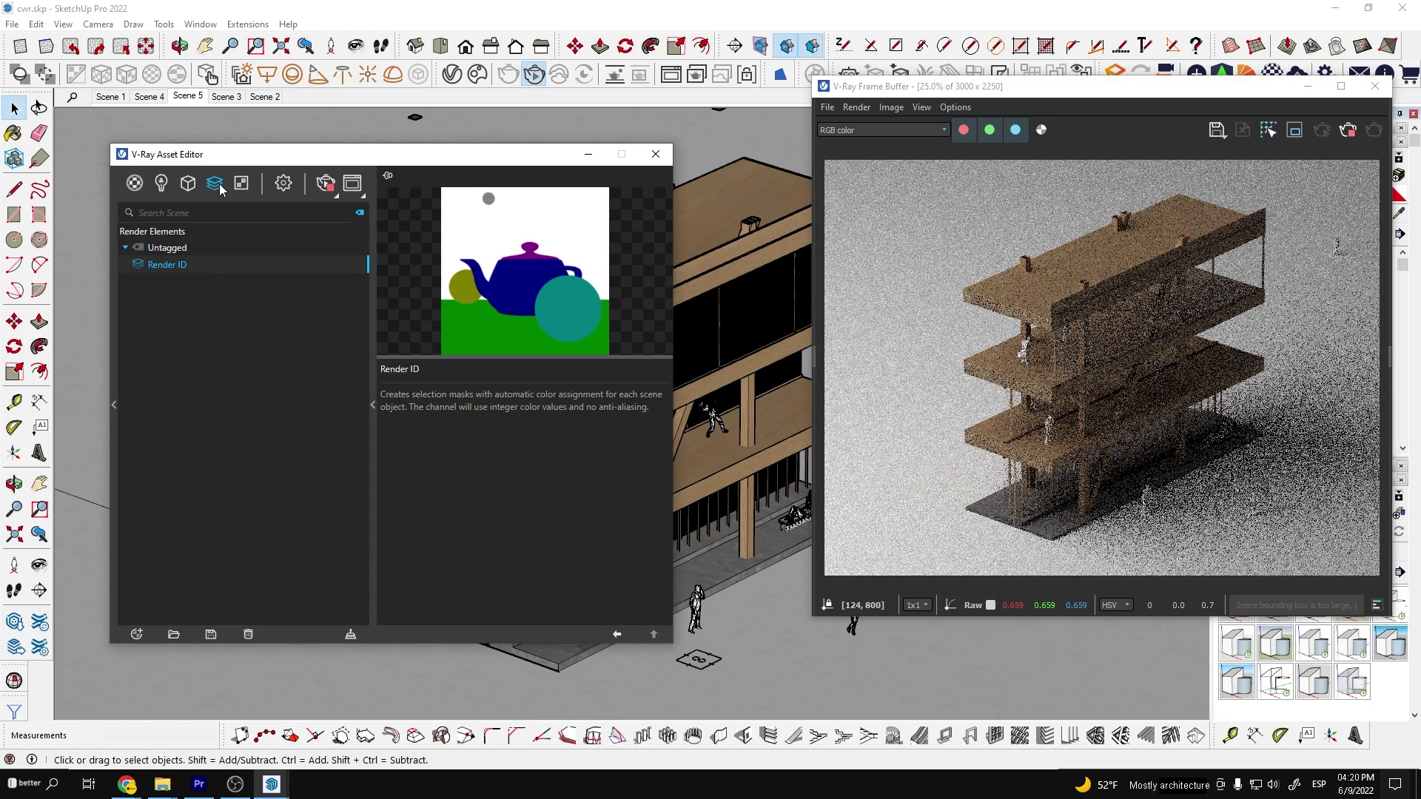
left_click(220, 187)
left_click(281, 364)
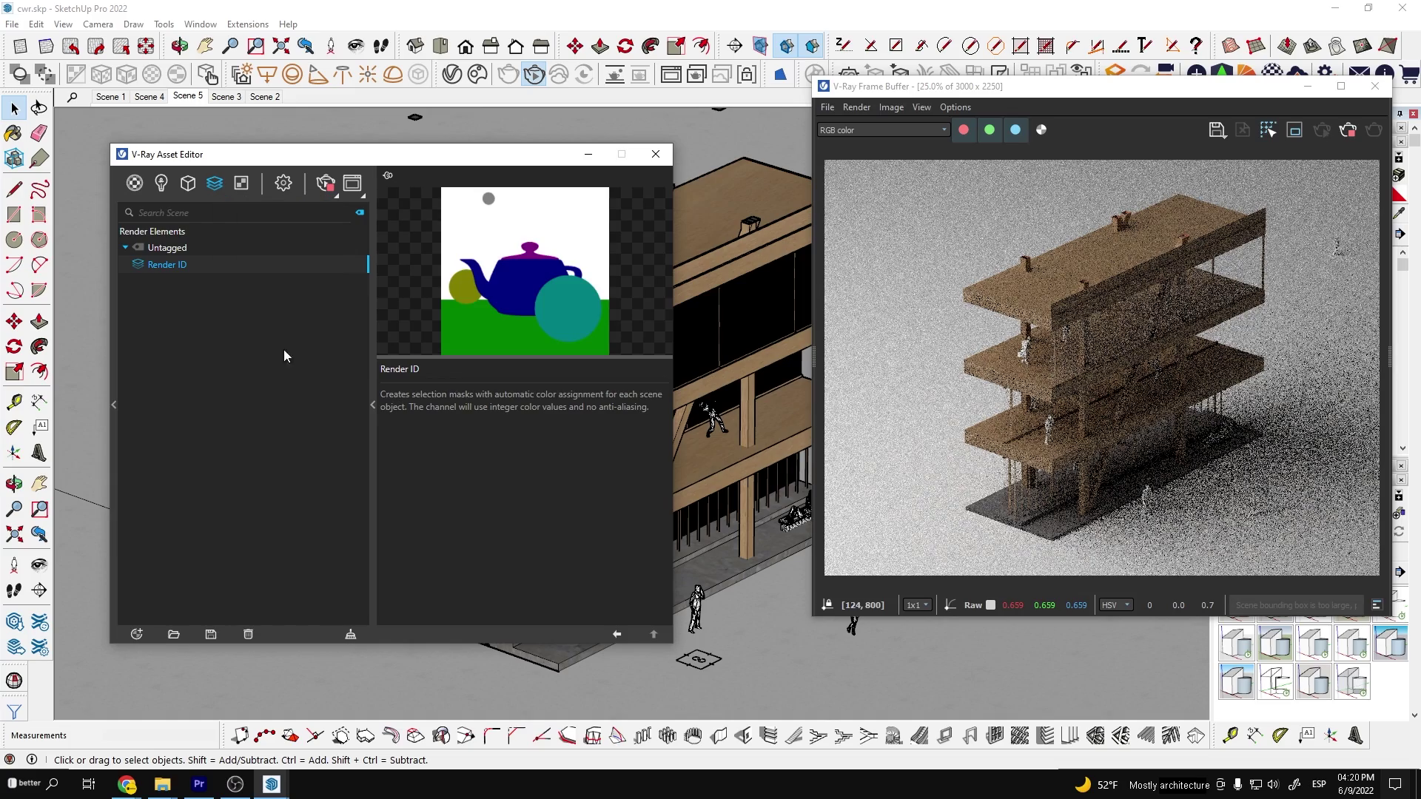
left_click(215, 185)
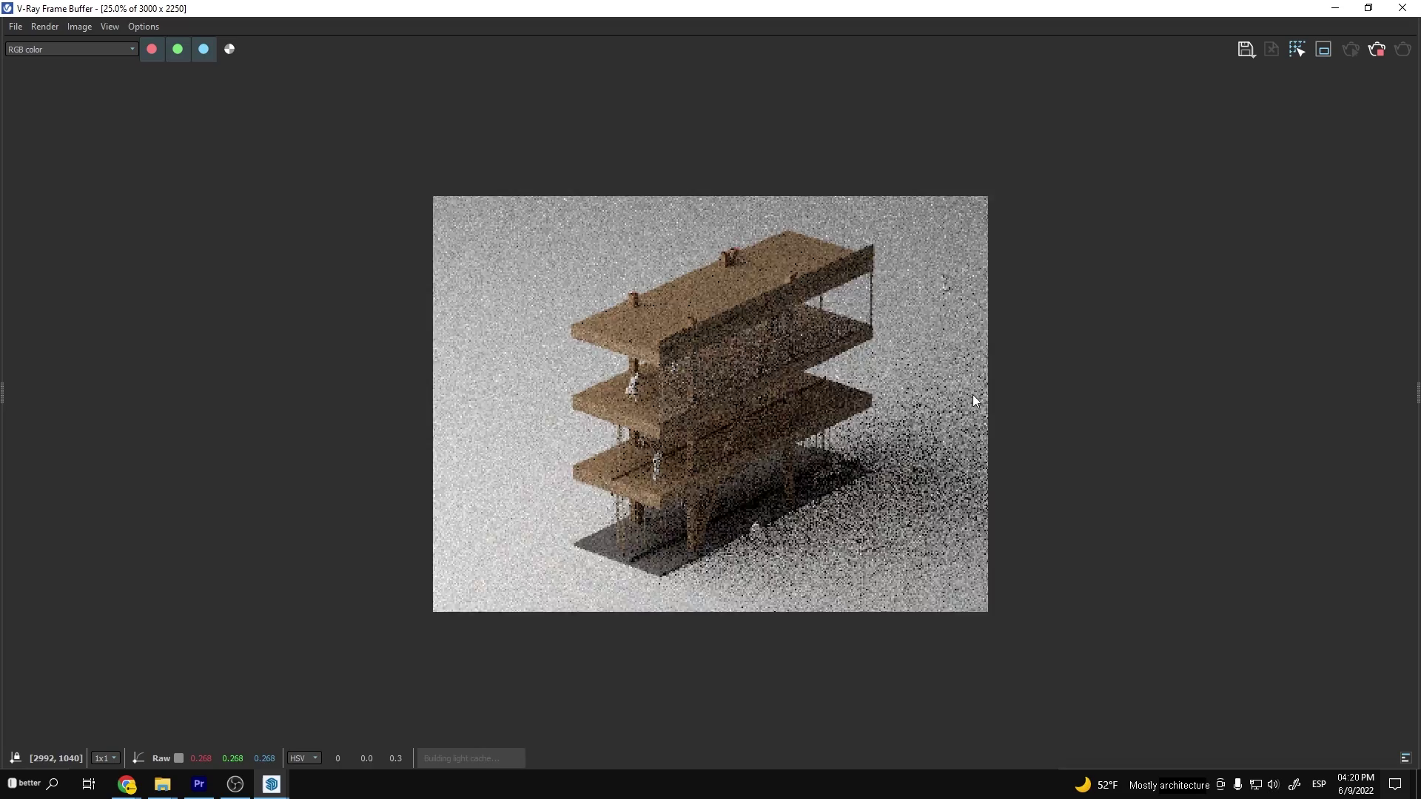
scroll(909, 405, "up", 1)
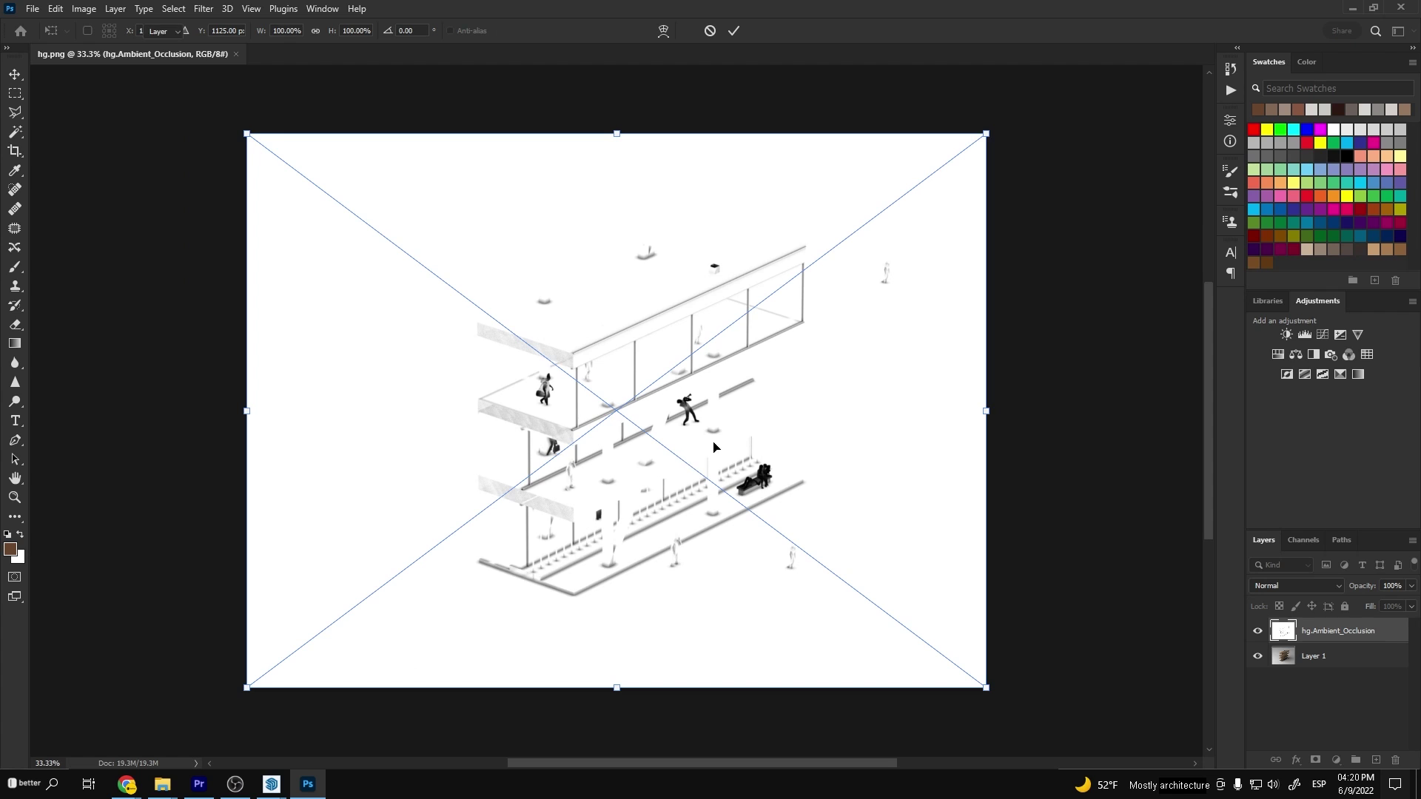
Switch to Photoshop, place the ambient occlusion and hidden Render ID passes above the render, and blend the ambient occlusion with Multiply
key("Return")
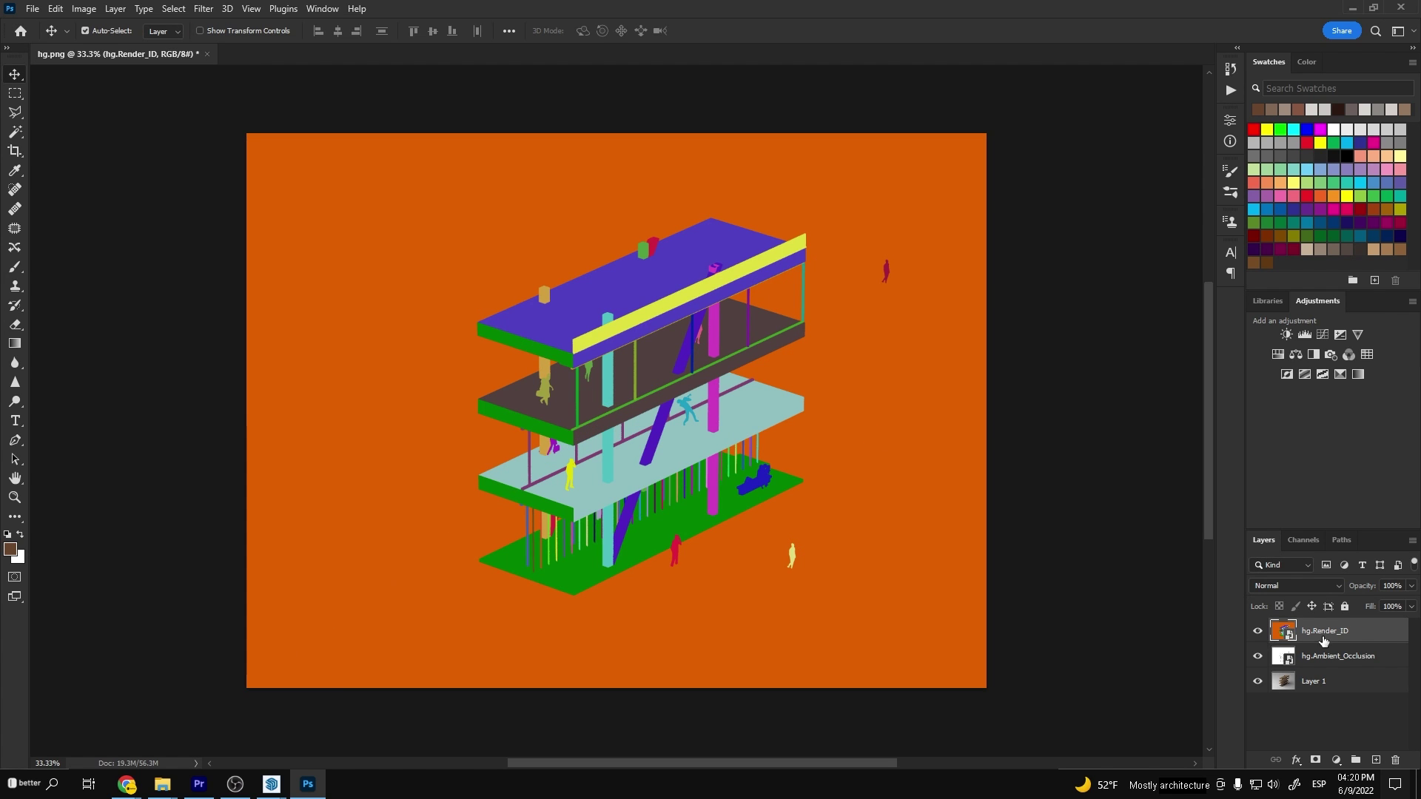
left_click(1258, 632)
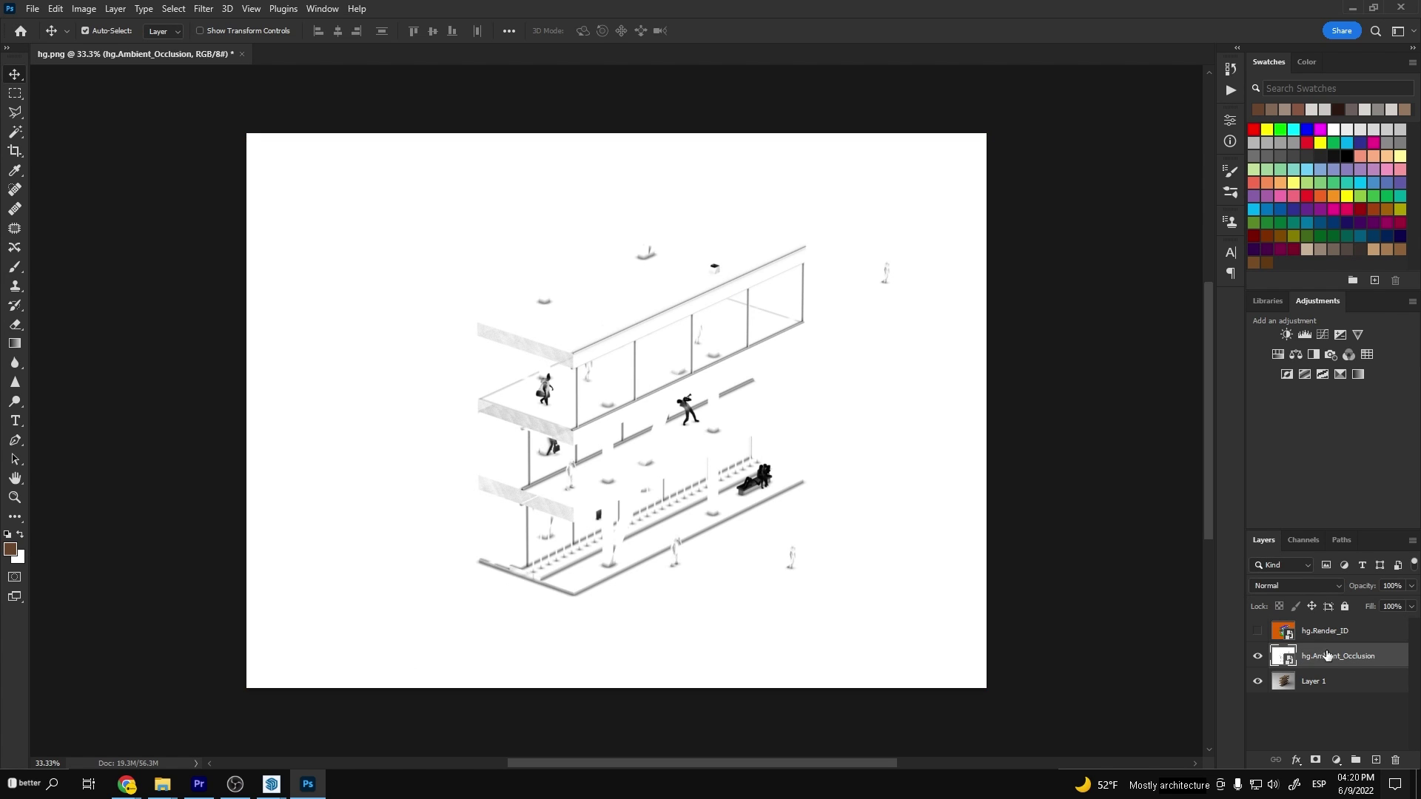
left_click(1321, 588)
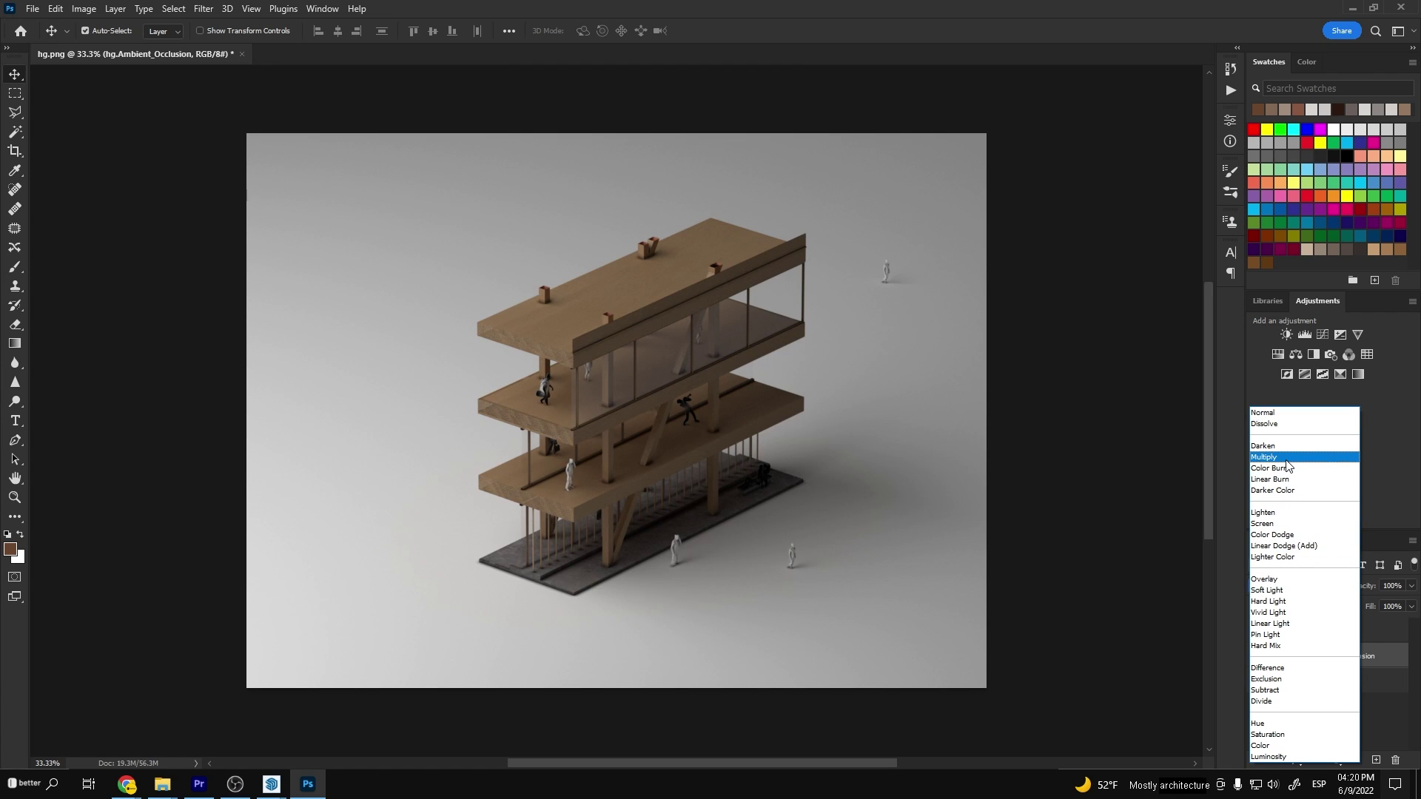
left_click(1287, 458)
Show the hg.Render_ID layer and select the upper floor's window rails and mullions by colour with the Magic Wand
left_click(1332, 630)
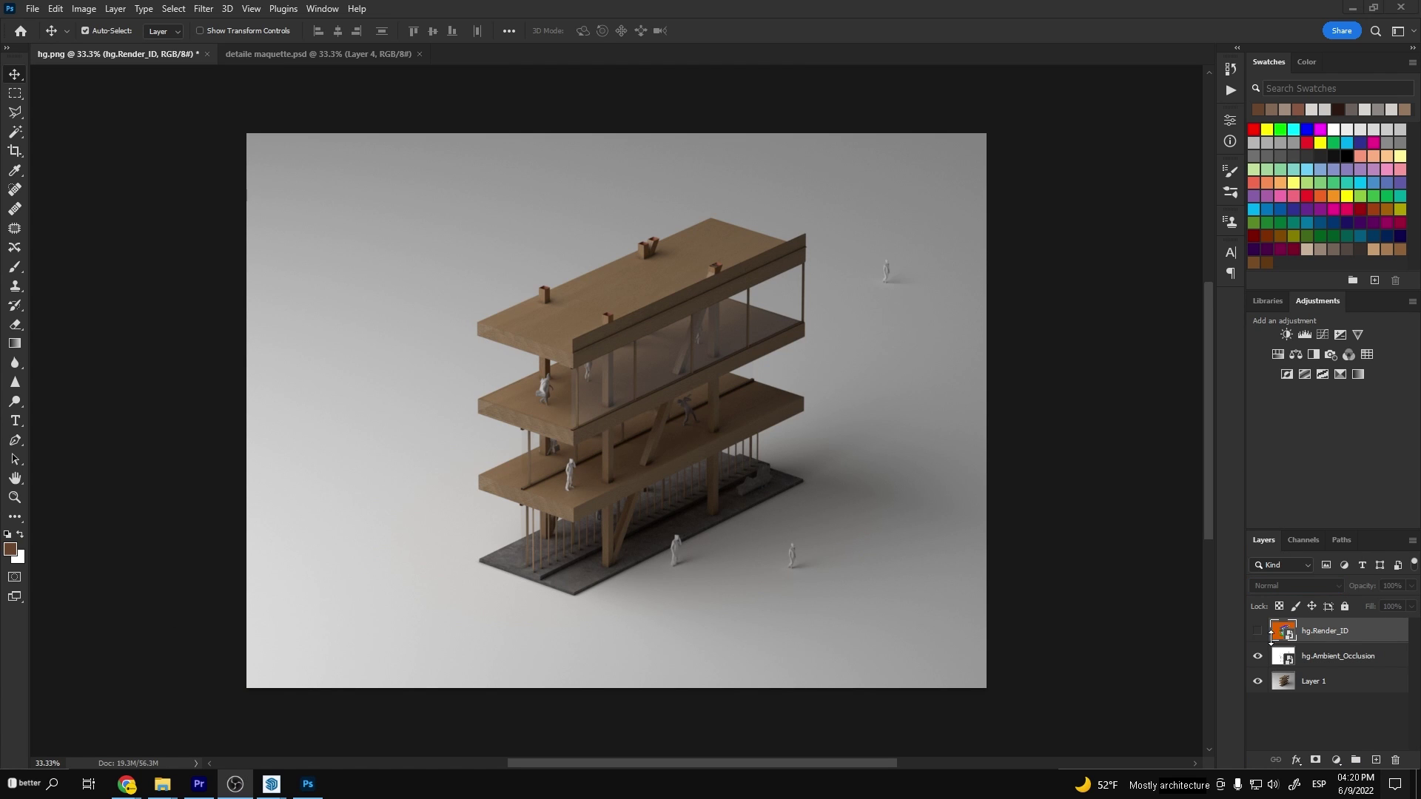
left_click(1257, 631)
key("w")
scroll(617, 419, "up", 5, "alt")
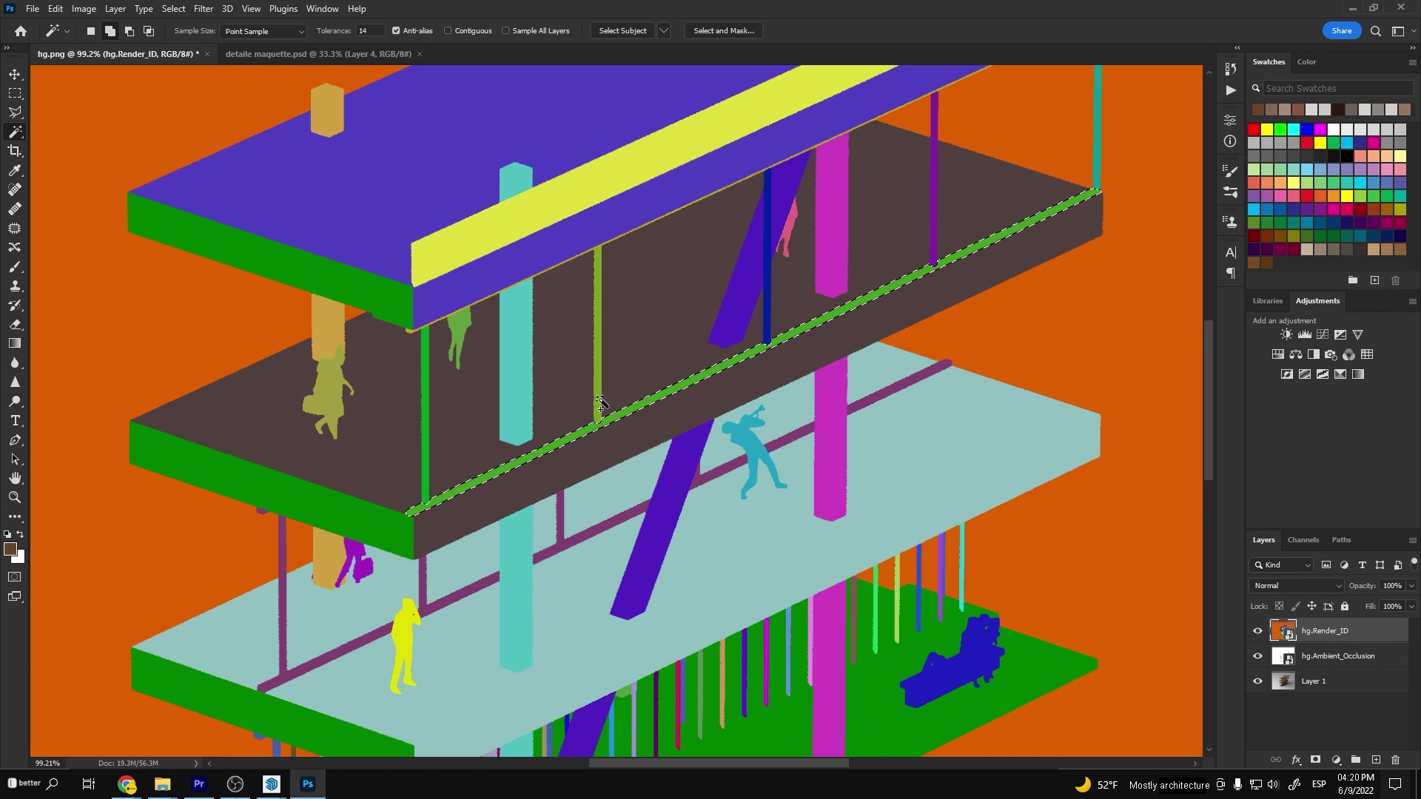
scroll(515, 305, "up", 7, "alt")
left_click(550, 252, "shift")
scroll(554, 259, "down", 10, "alt")
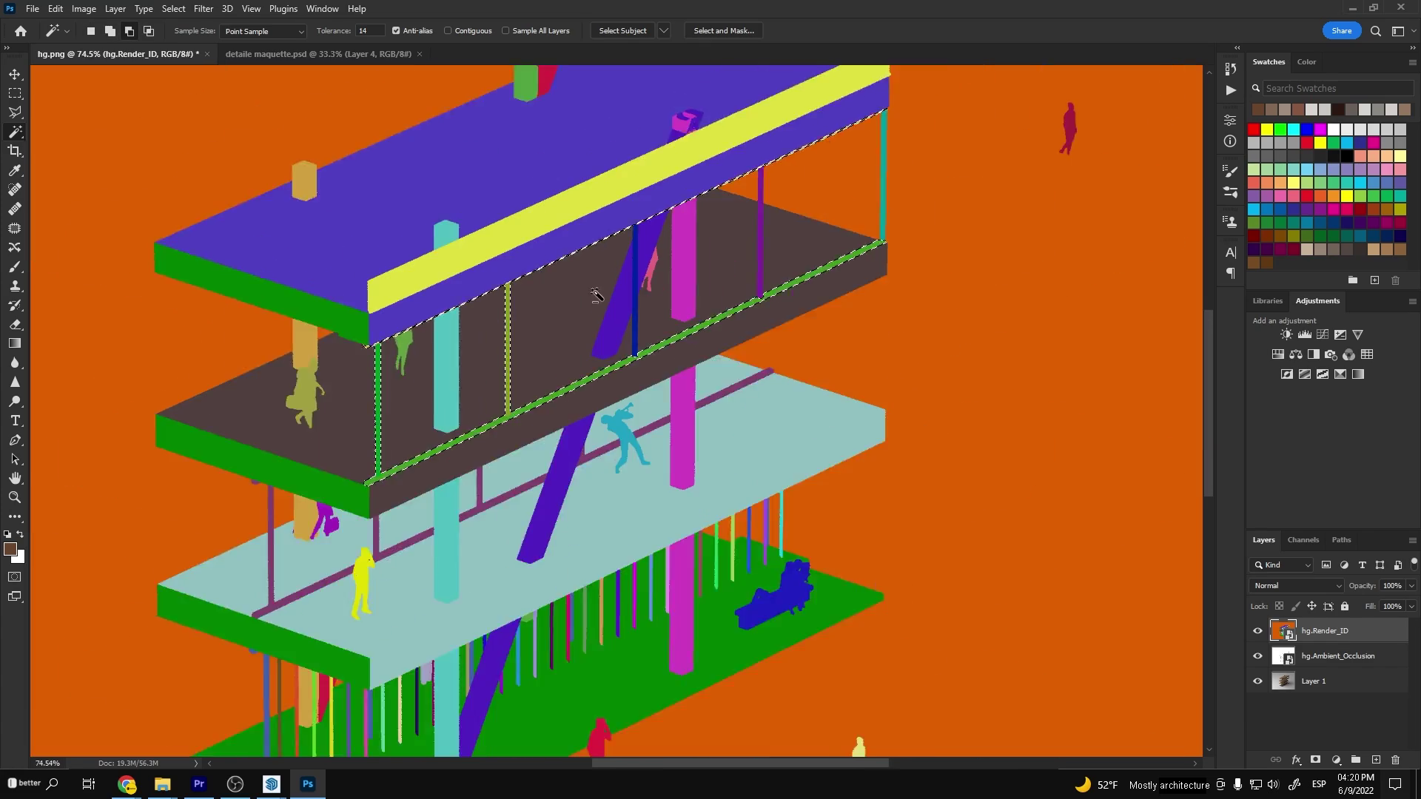
scroll(594, 296, "up", 6, "alt")
left_click(667, 275, "shift")
scroll(1082, 196, "down", 4, "alt")
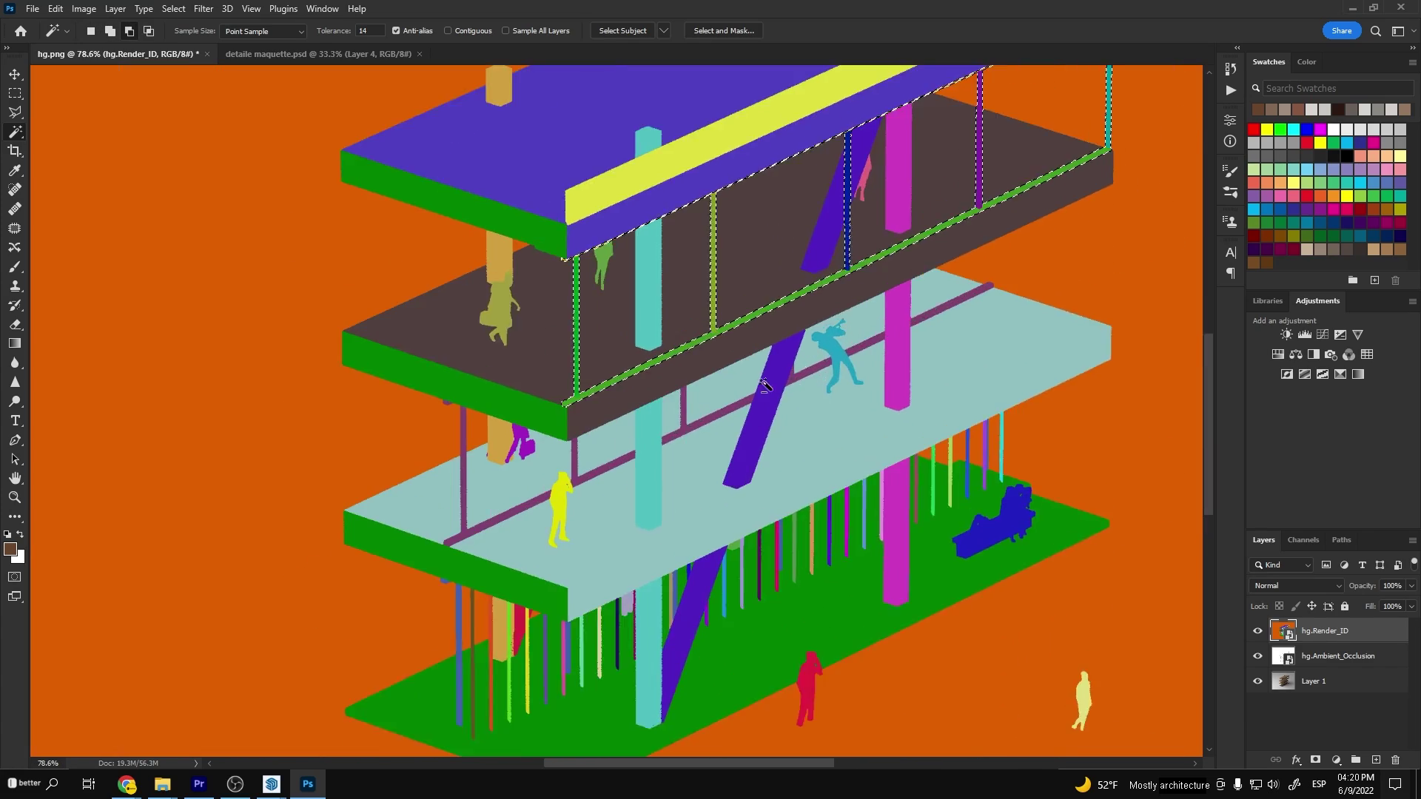
Add the middle floor's window frames and the ground floor's blue posts to the selection
scroll(433, 566, "up", 4, "alt")
scroll(544, 442, "up", 2, "alt")
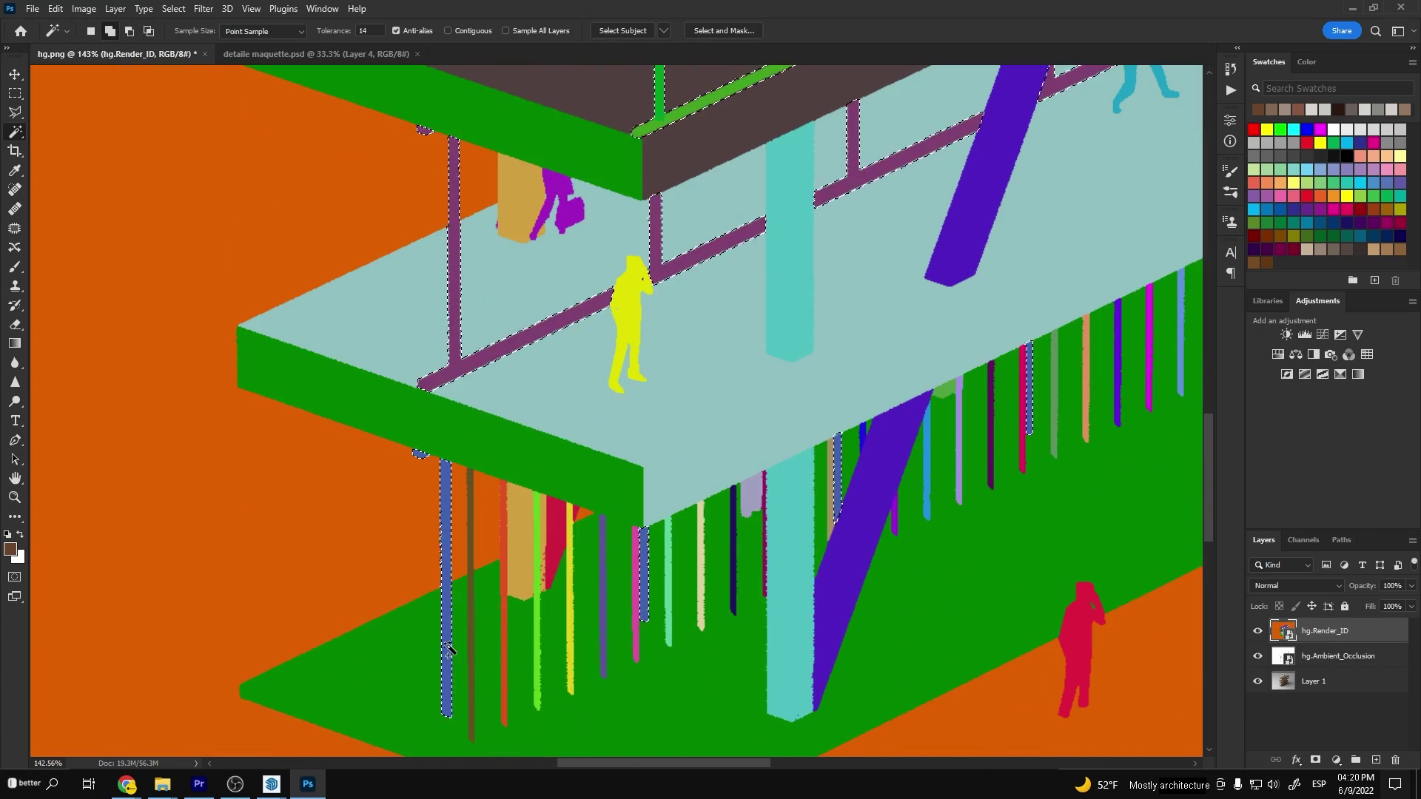
scroll(569, 597, "down", 4, "alt")
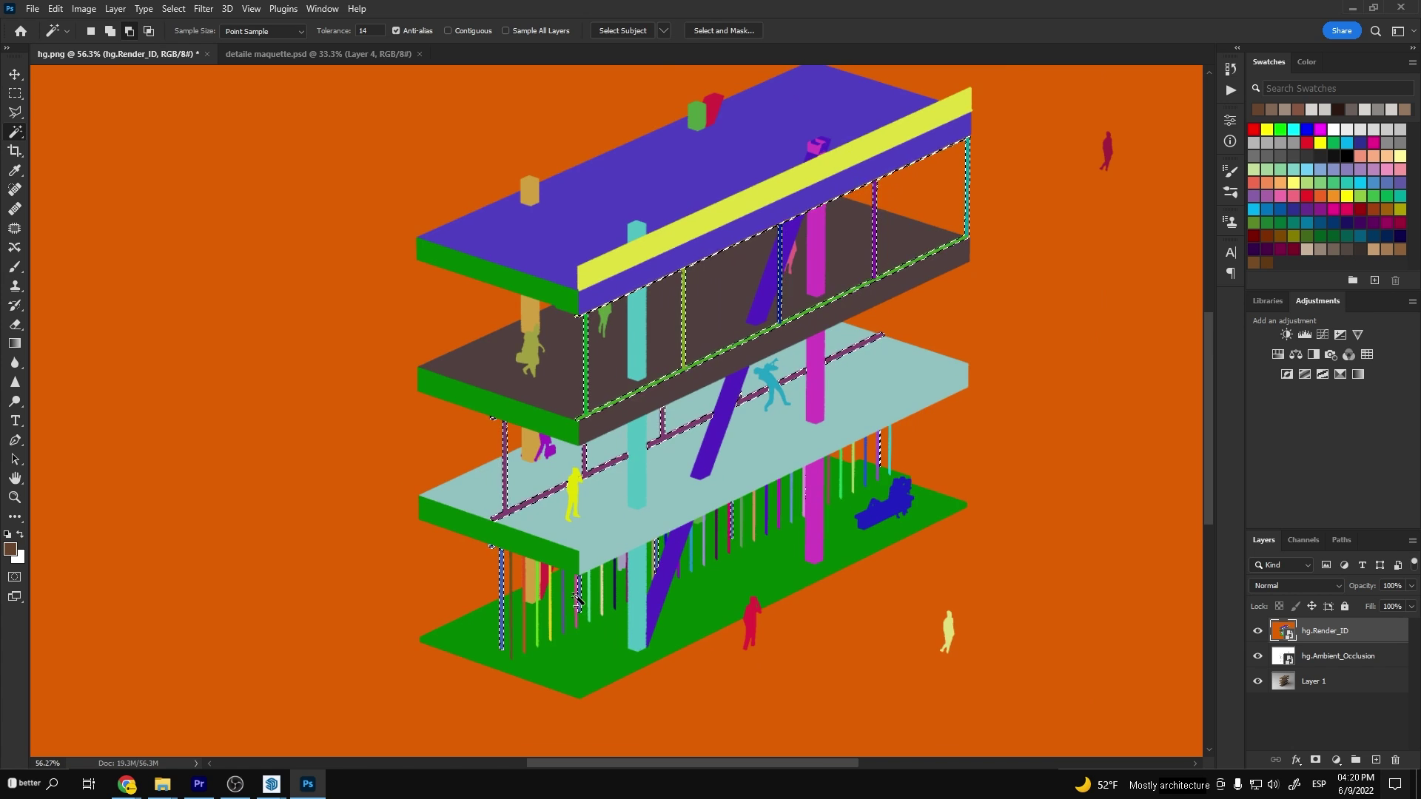
scroll(569, 597, "down", 2, "alt")
Hide the hg.Render_ID layer and brighten the selected frames with a Hue/Saturation adjustment layer at lightness +39
left_click(1257, 633)
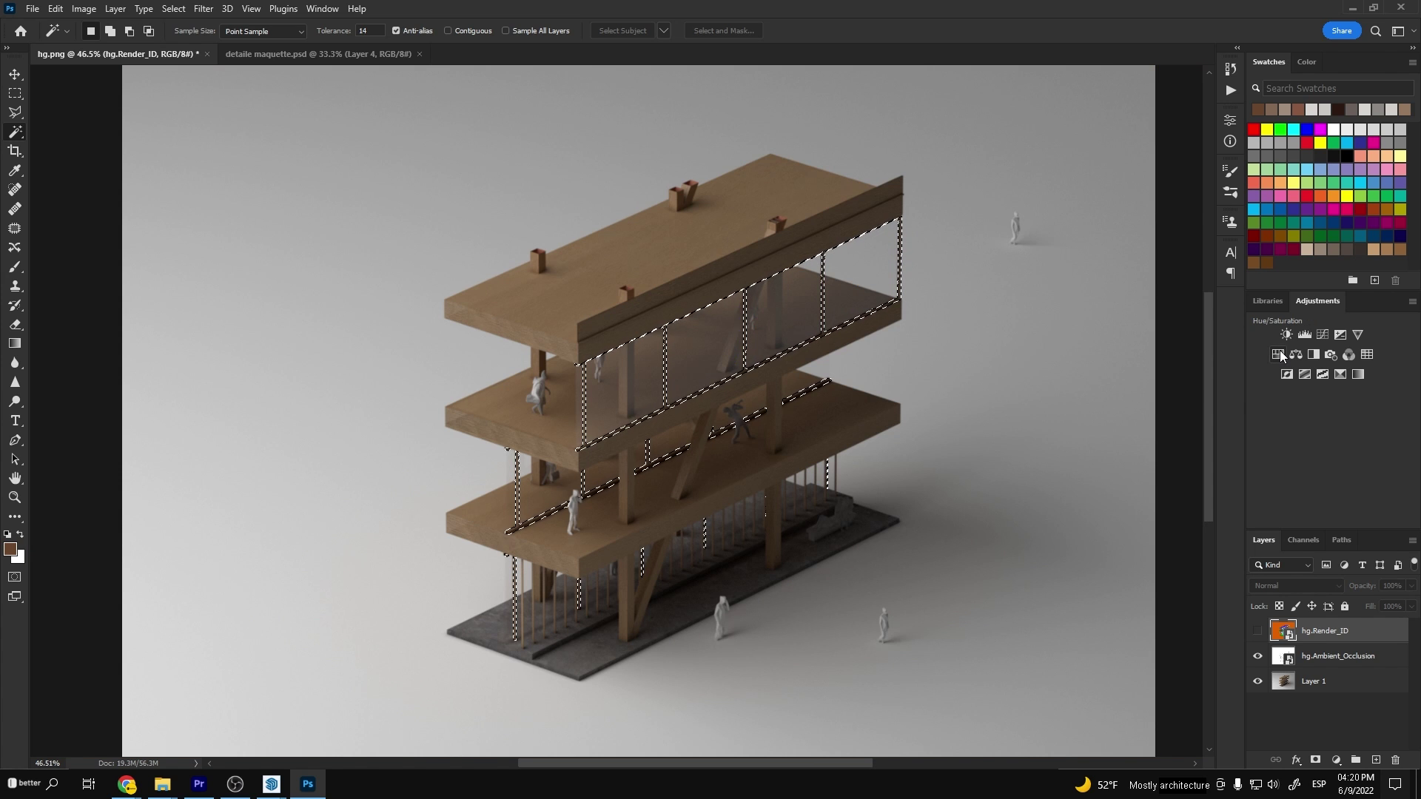
left_click(1278, 355)
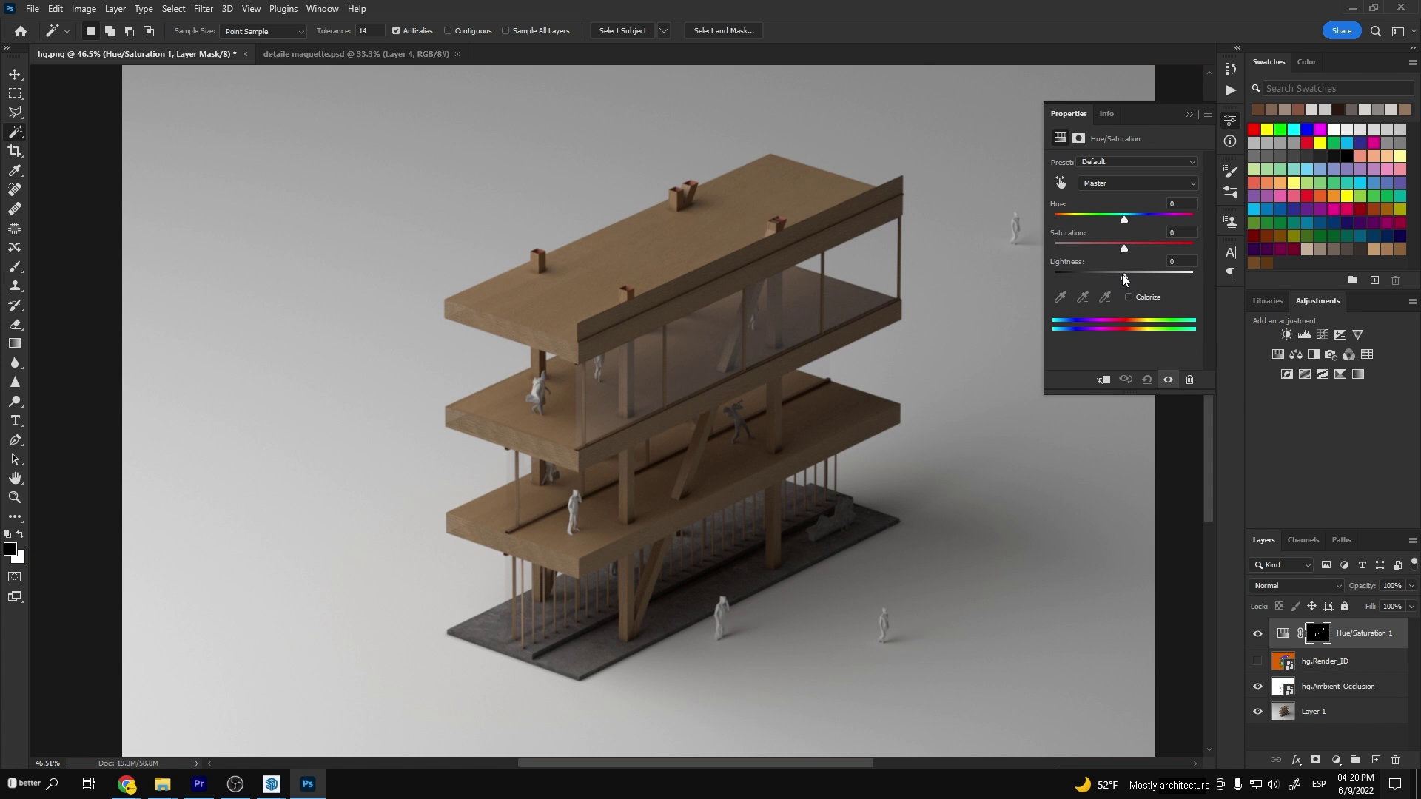
left_click_drag(1122, 274, 1151, 275)
scroll(670, 398, "up", 2, "alt")
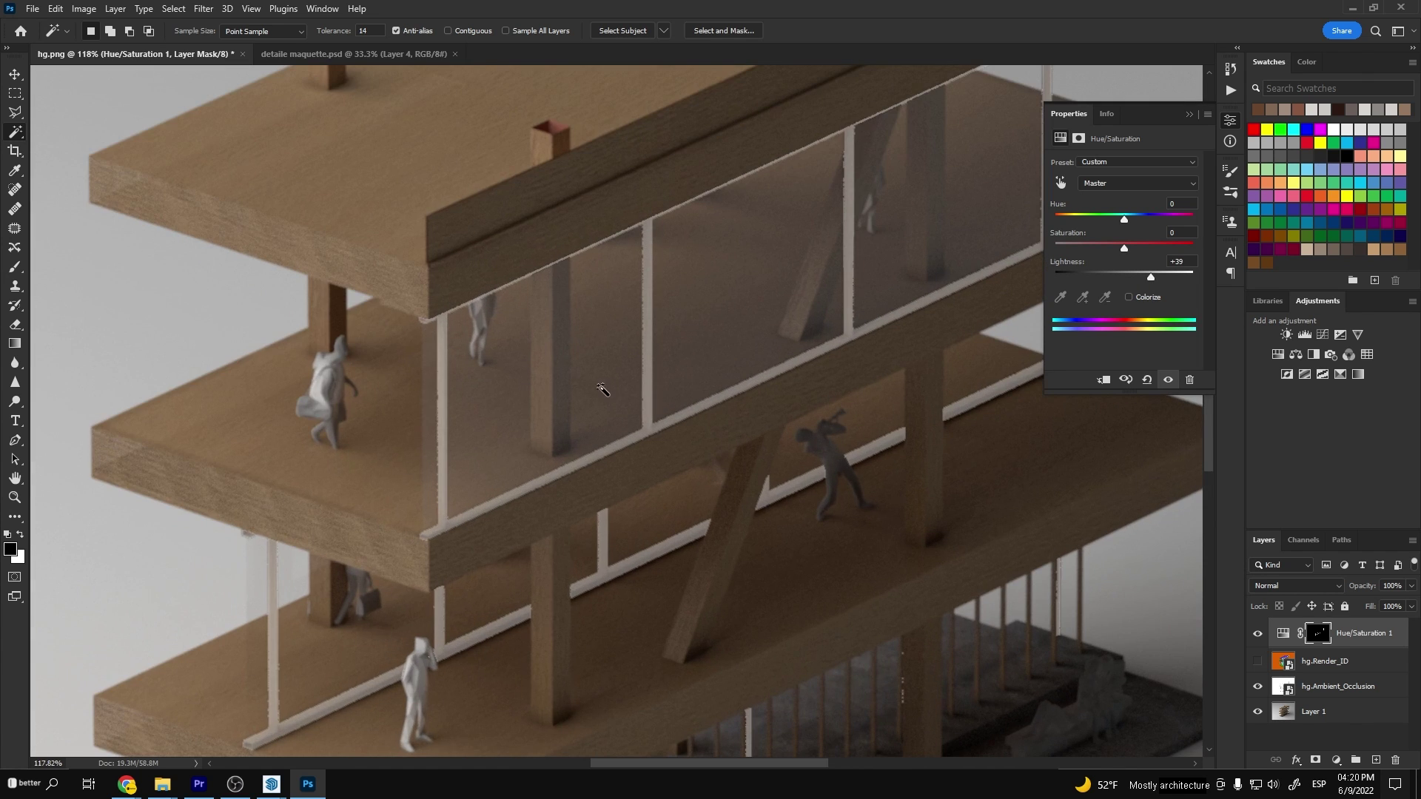
Select the columns and diagonal braces by colour on the hg.Render_ID layer and lighten them with a Hue/Saturation adjustment layer at lightness +5
scroll(518, 385, "down", 2, "alt")
key("v")
left_click(1309, 659)
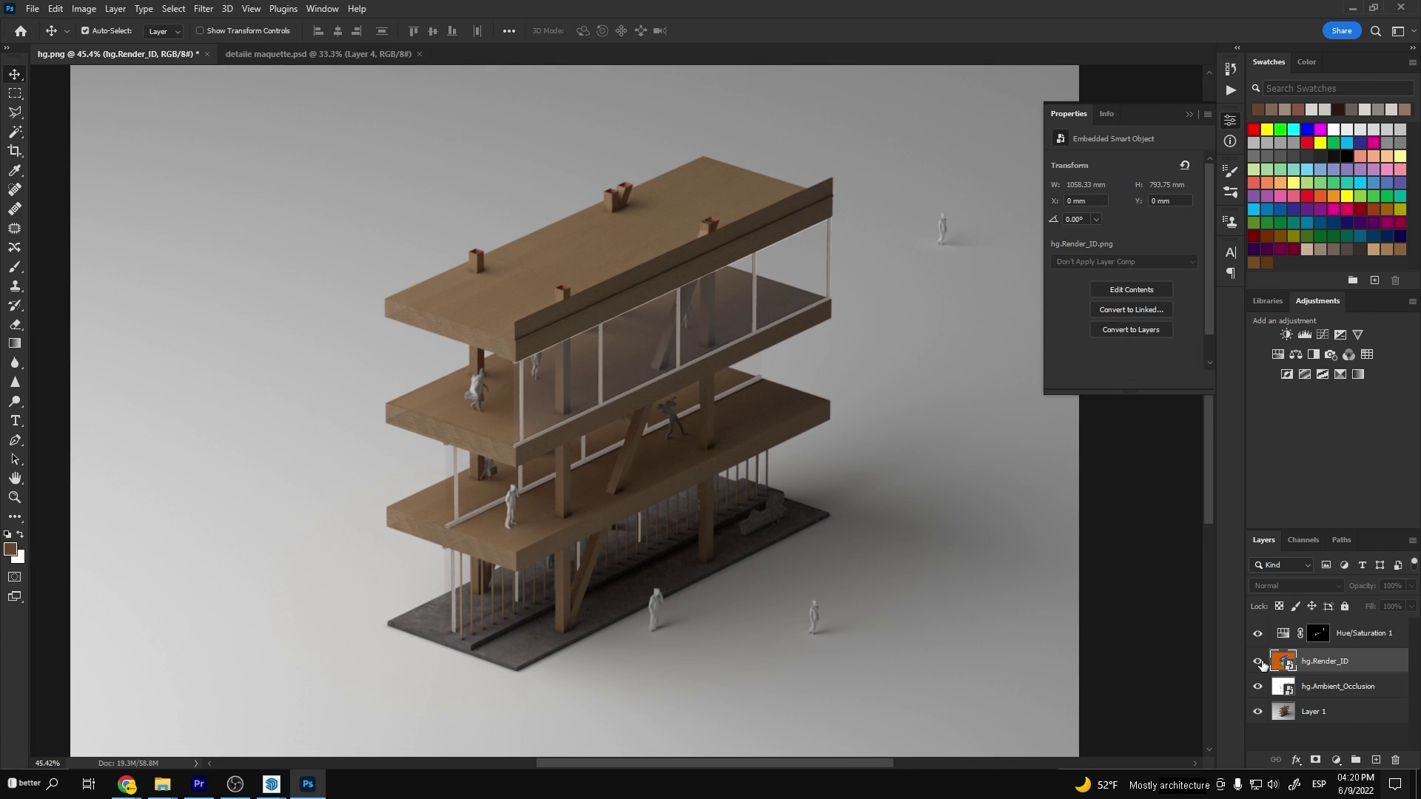
left_click(1257, 661)
key("w")
left_click(620, 480)
left_click(564, 469, "shift")
left_click(477, 263, "shift")
left_click(612, 201, "shift")
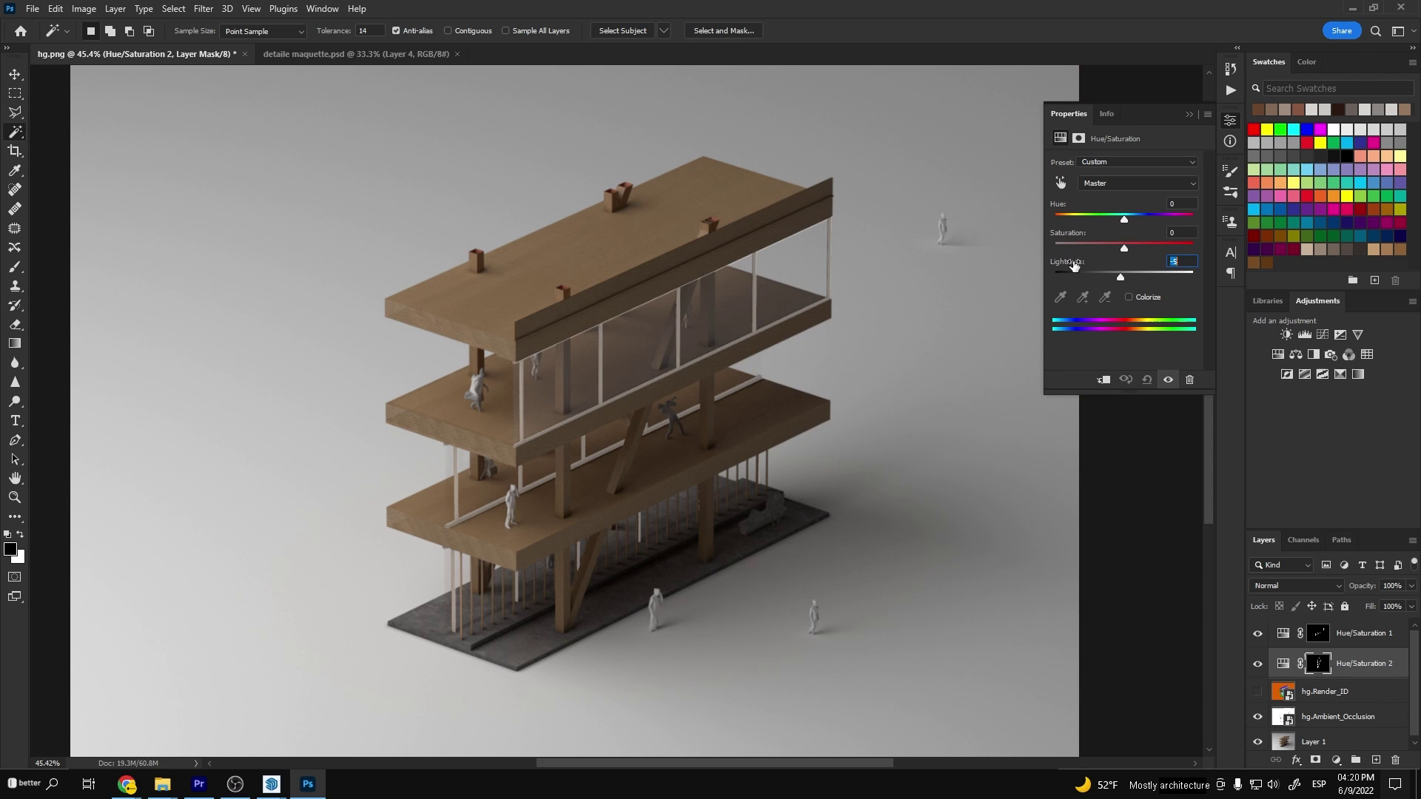
left_click_drag(1073, 264, 1081, 264)
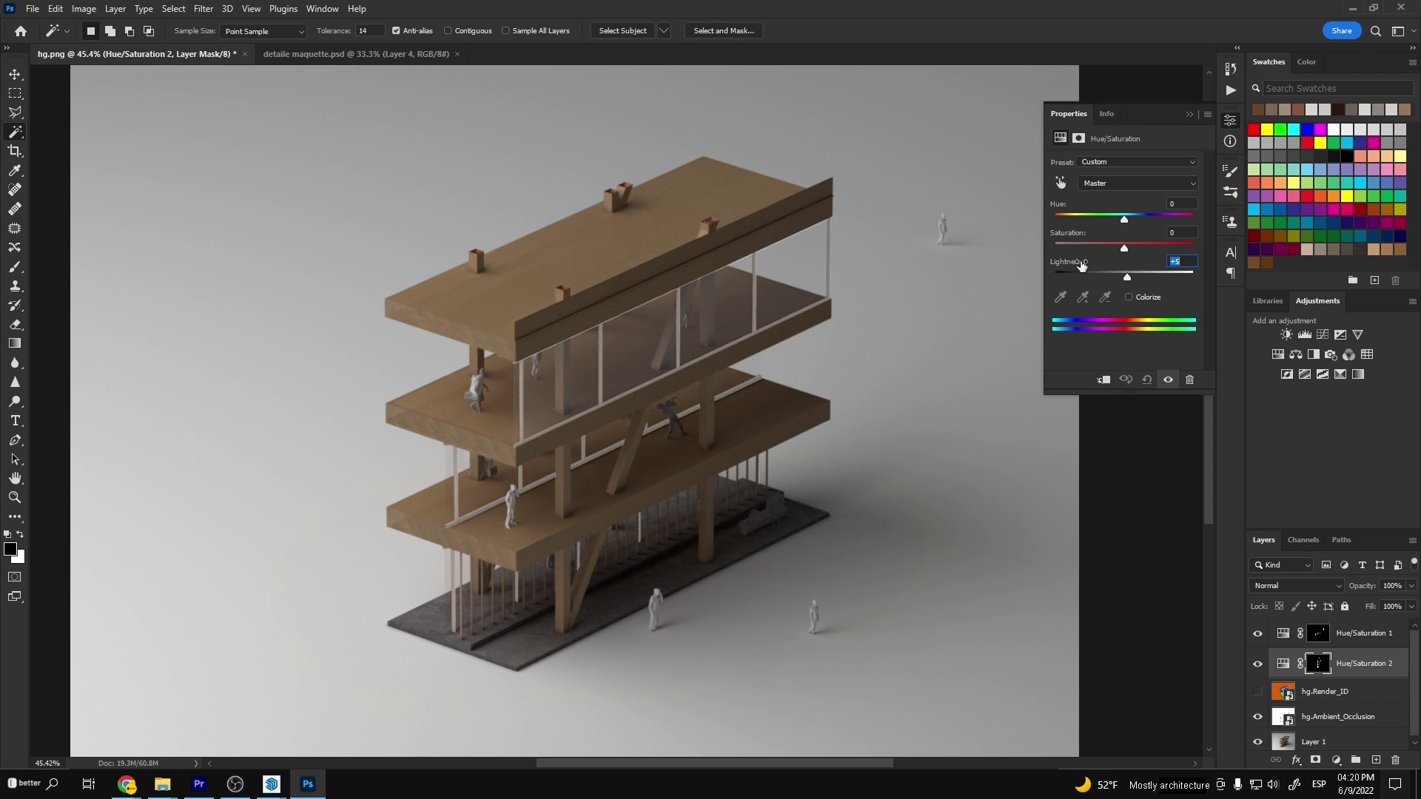
Add another masked Hue/Saturation layer, plus a Brightness/Contrast layer for the column selected by colour on the hg.Render_ID layer
left_click(1310, 692)
left_click(1278, 354)
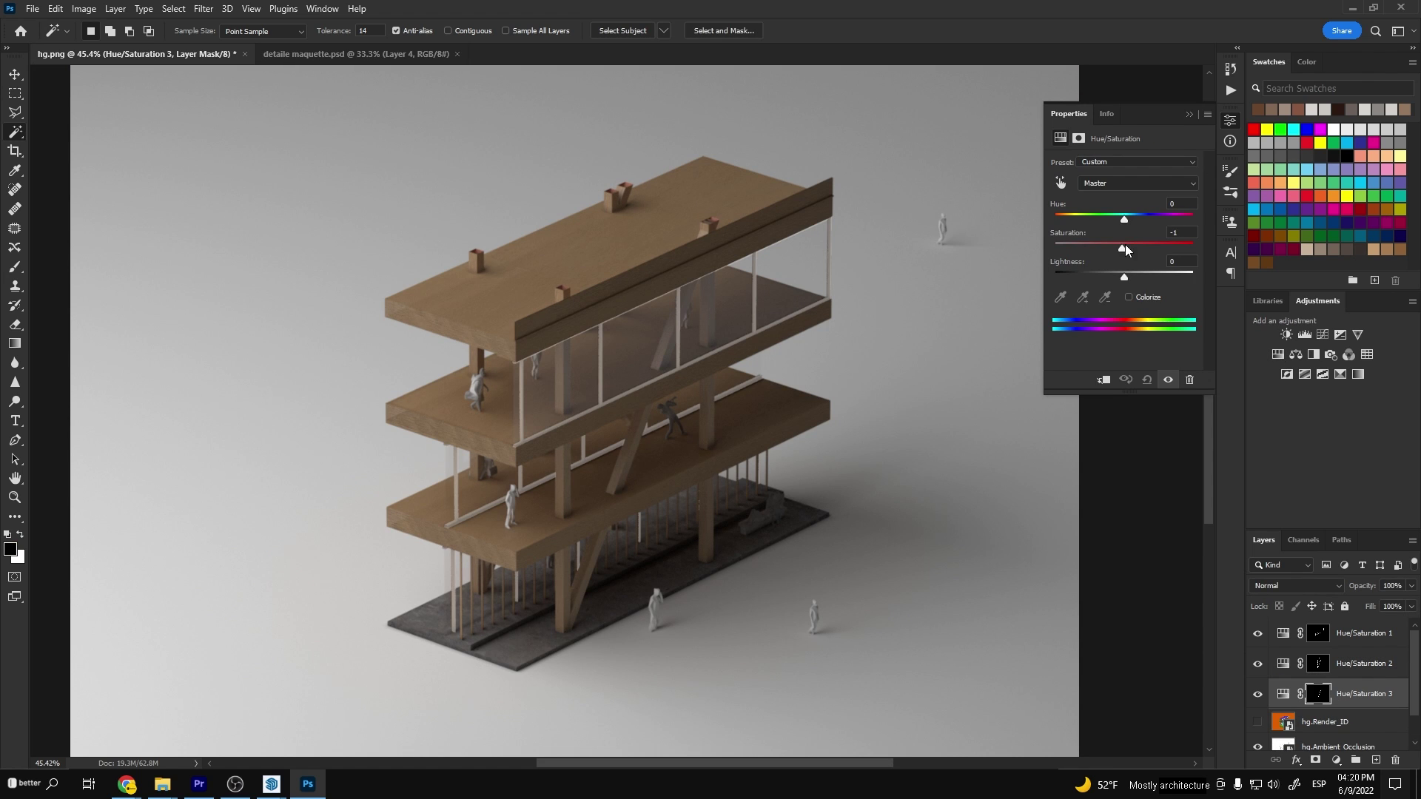
left_click(1325, 721)
left_click(706, 429)
left_click(1286, 334)
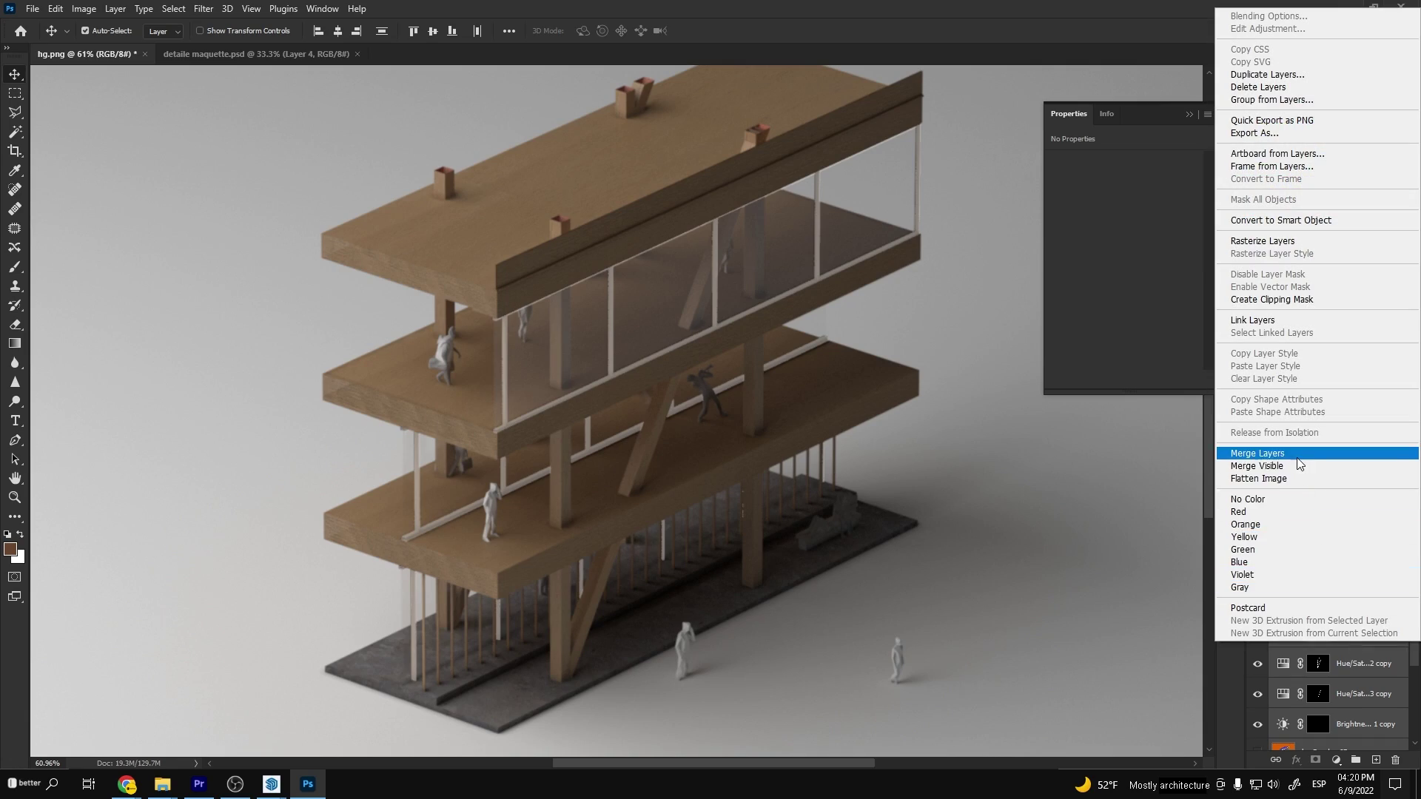
Merge the duplicated layers into a single layer and convert it to a smart object
left_click(1288, 450)
right_click(1329, 631)
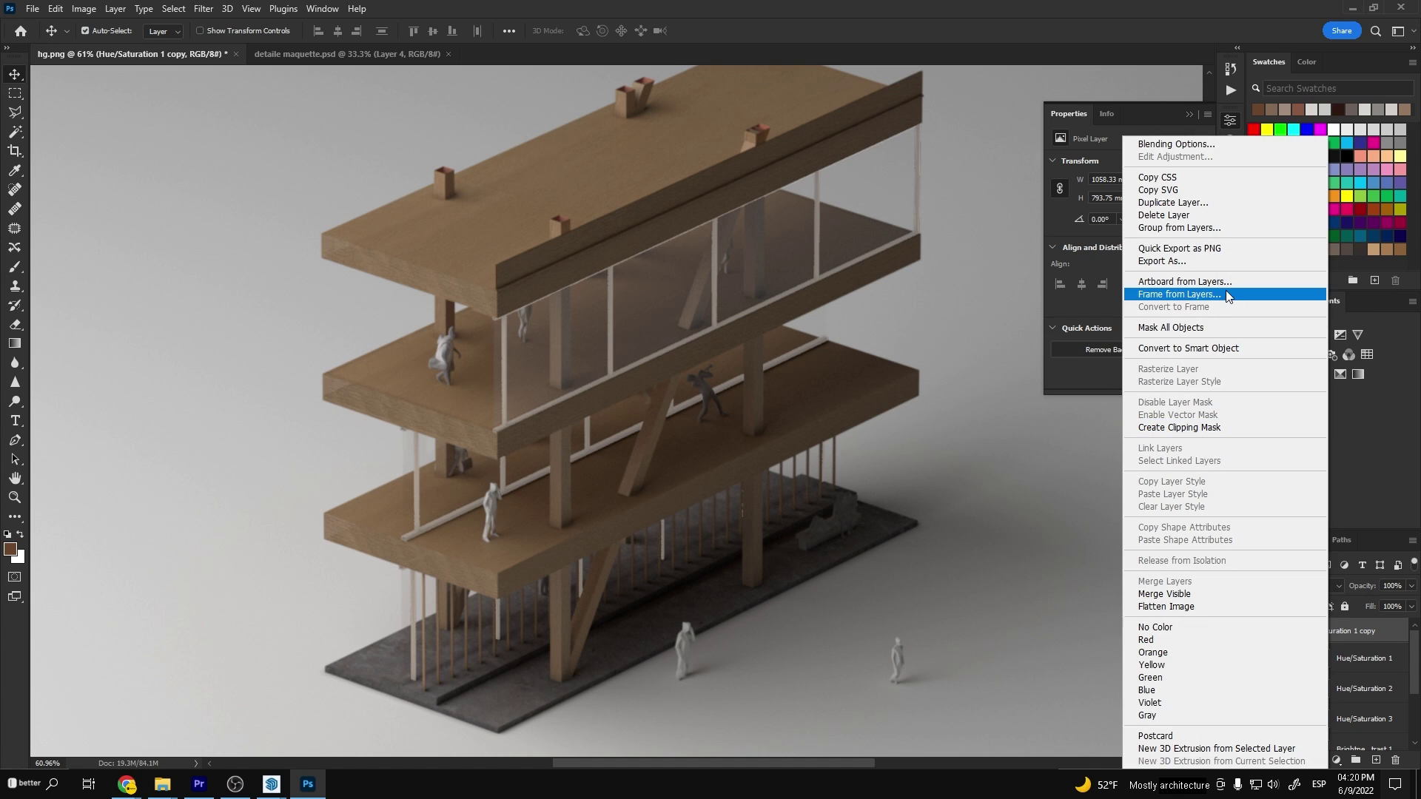
left_click(1223, 348)
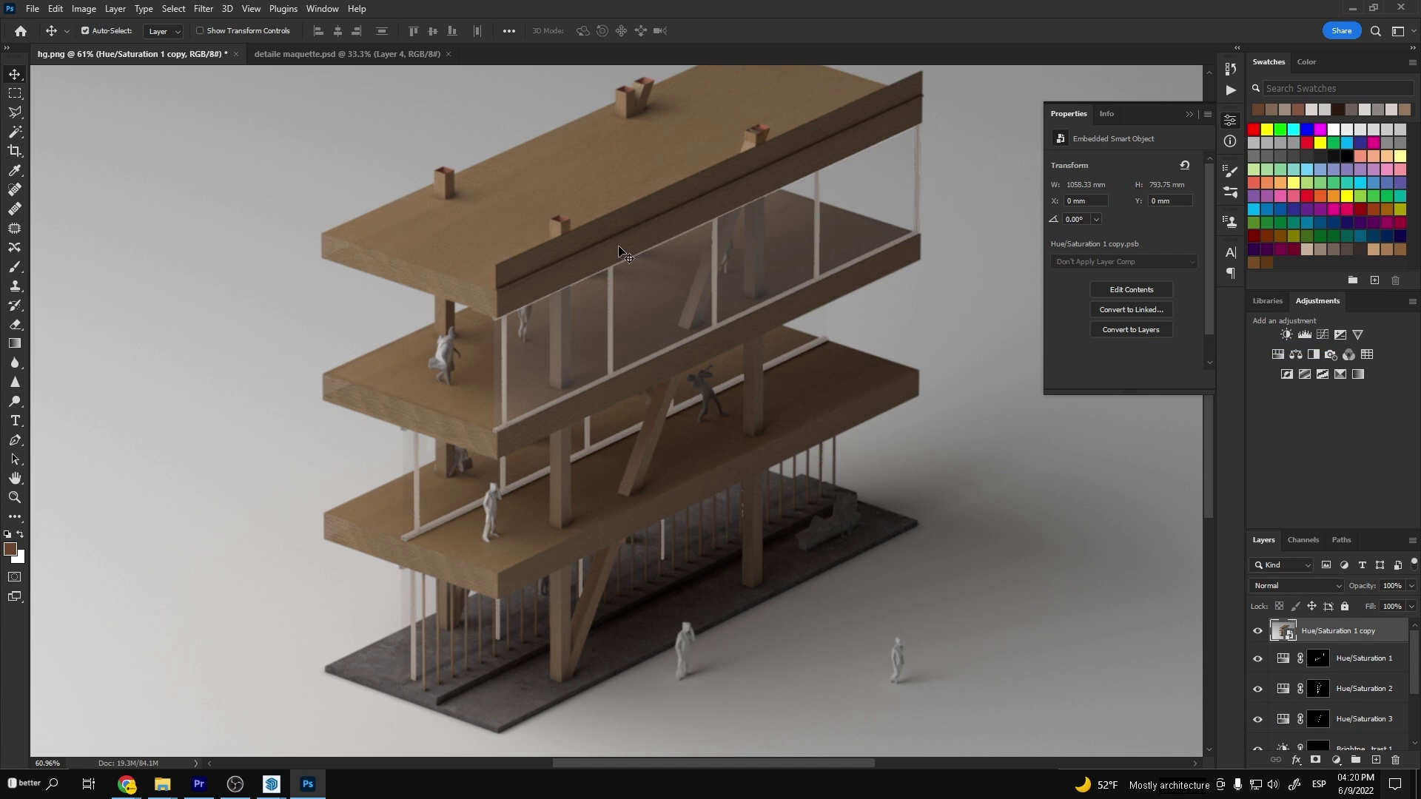
Apply the Camera Raw Filter with temperature +3, exposure +0.35, contrast -7, texture +25 and clarity +17
left_click(204, 13)
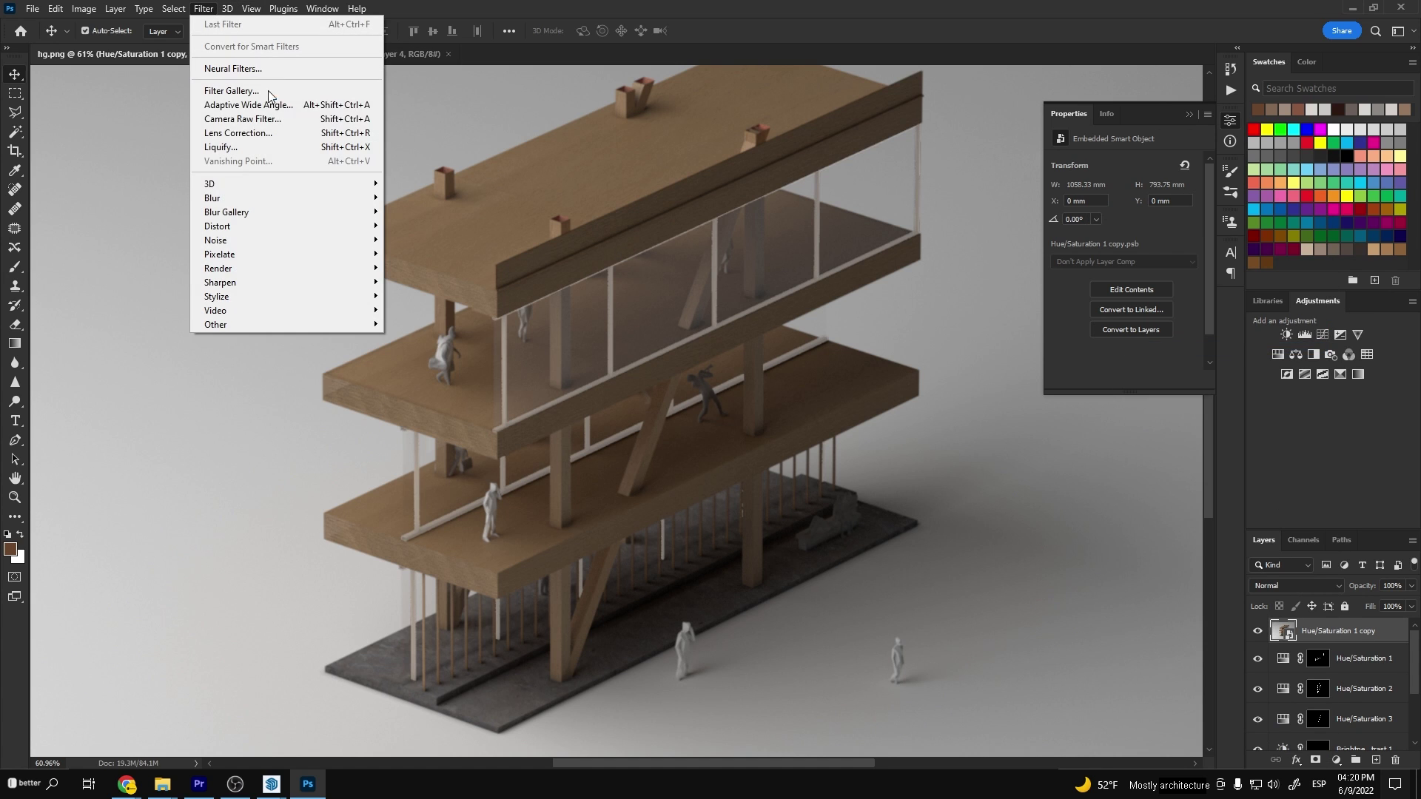
left_click(270, 120)
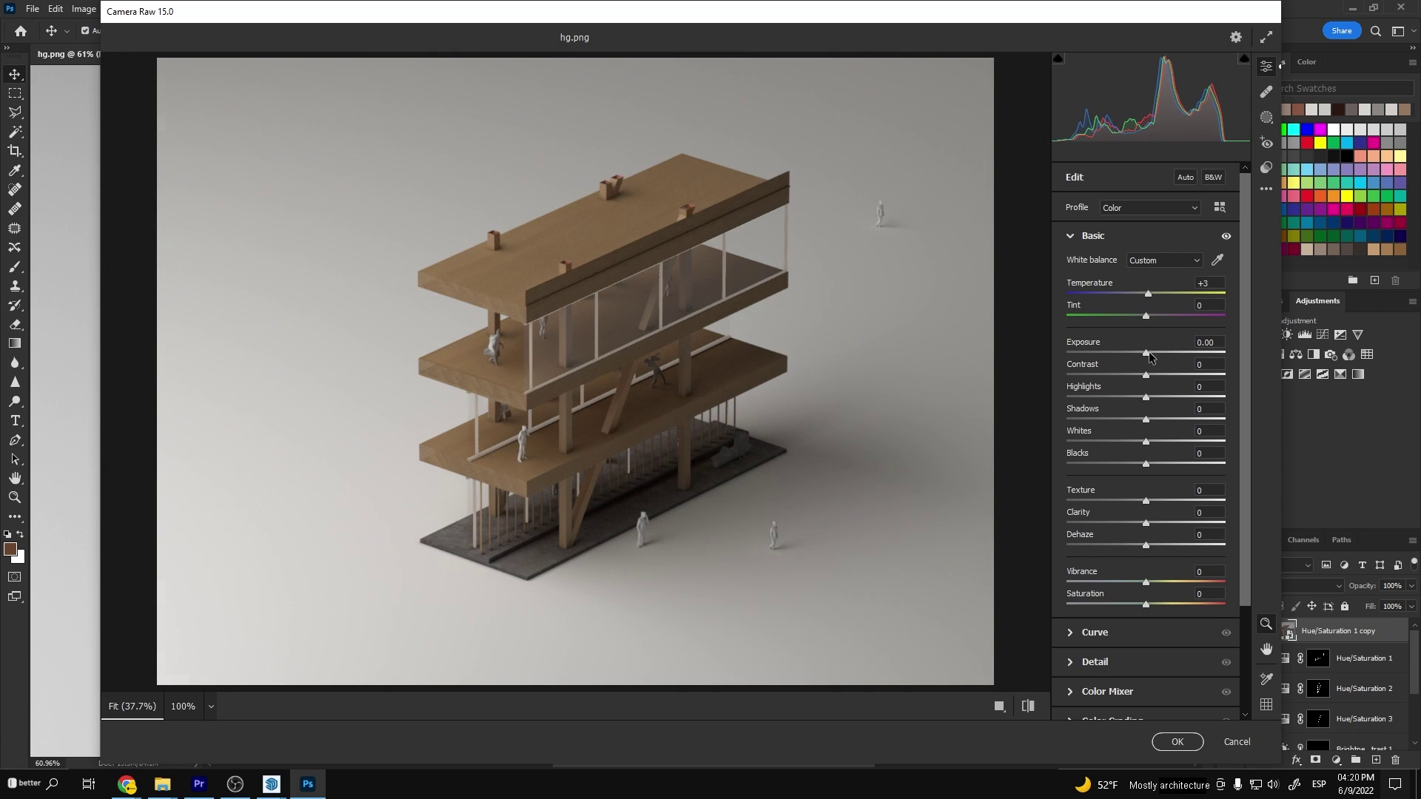
left_click_drag(1146, 353, 1151, 353)
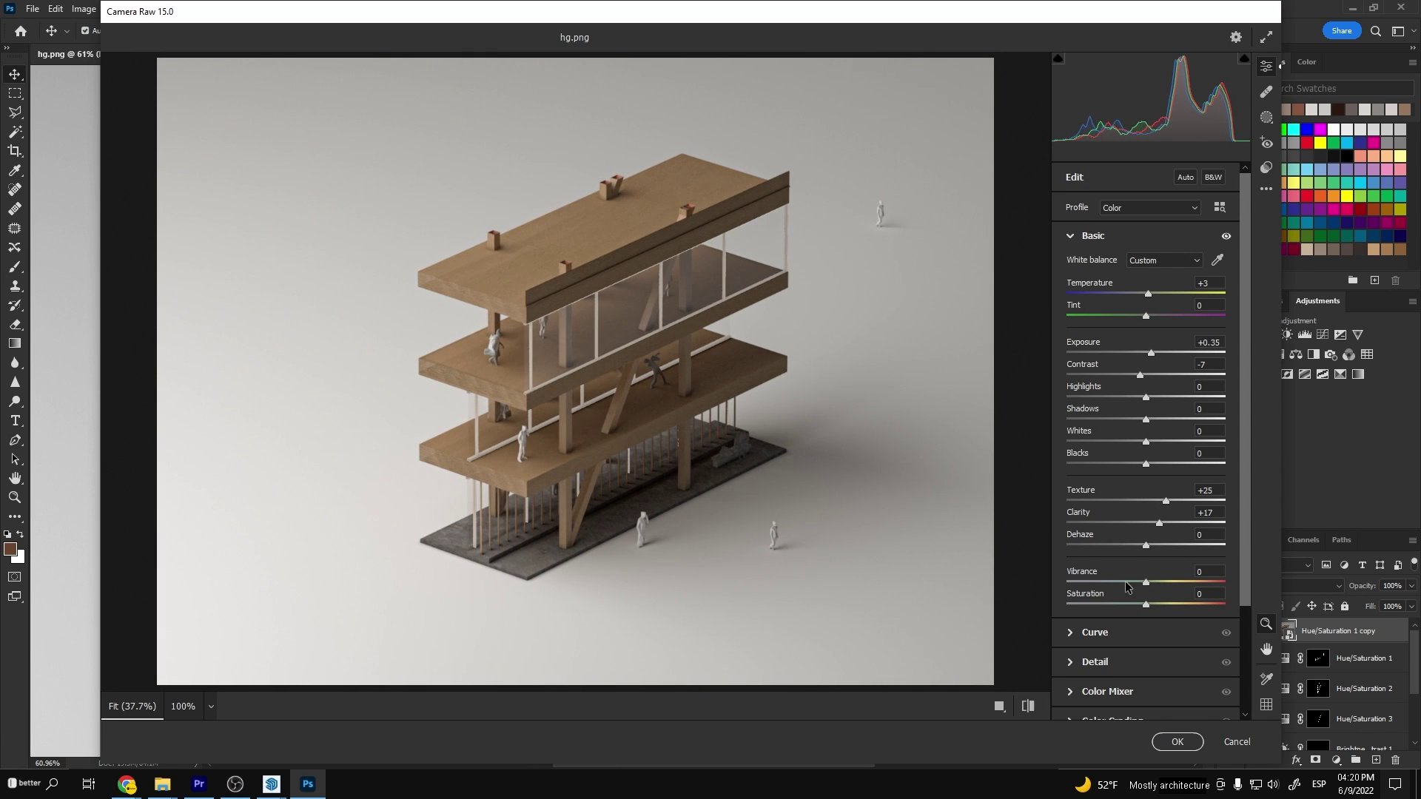
left_click(1087, 236)
Set the reds' saturation to +34, slightly raise the oranges' saturation, set the yellows' hue to -23 and shift the oranges' hue towards red
left_click(1087, 324)
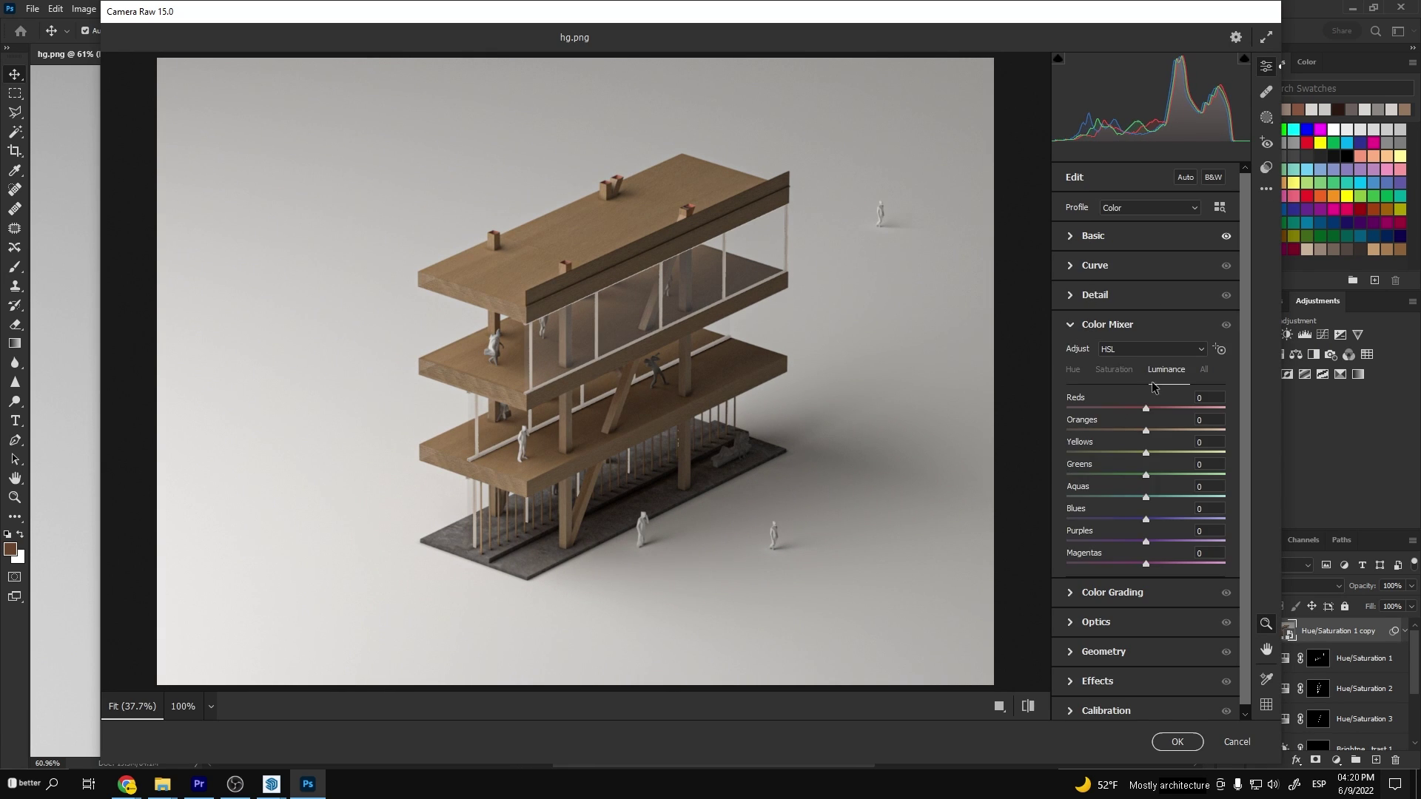
left_click(1114, 370)
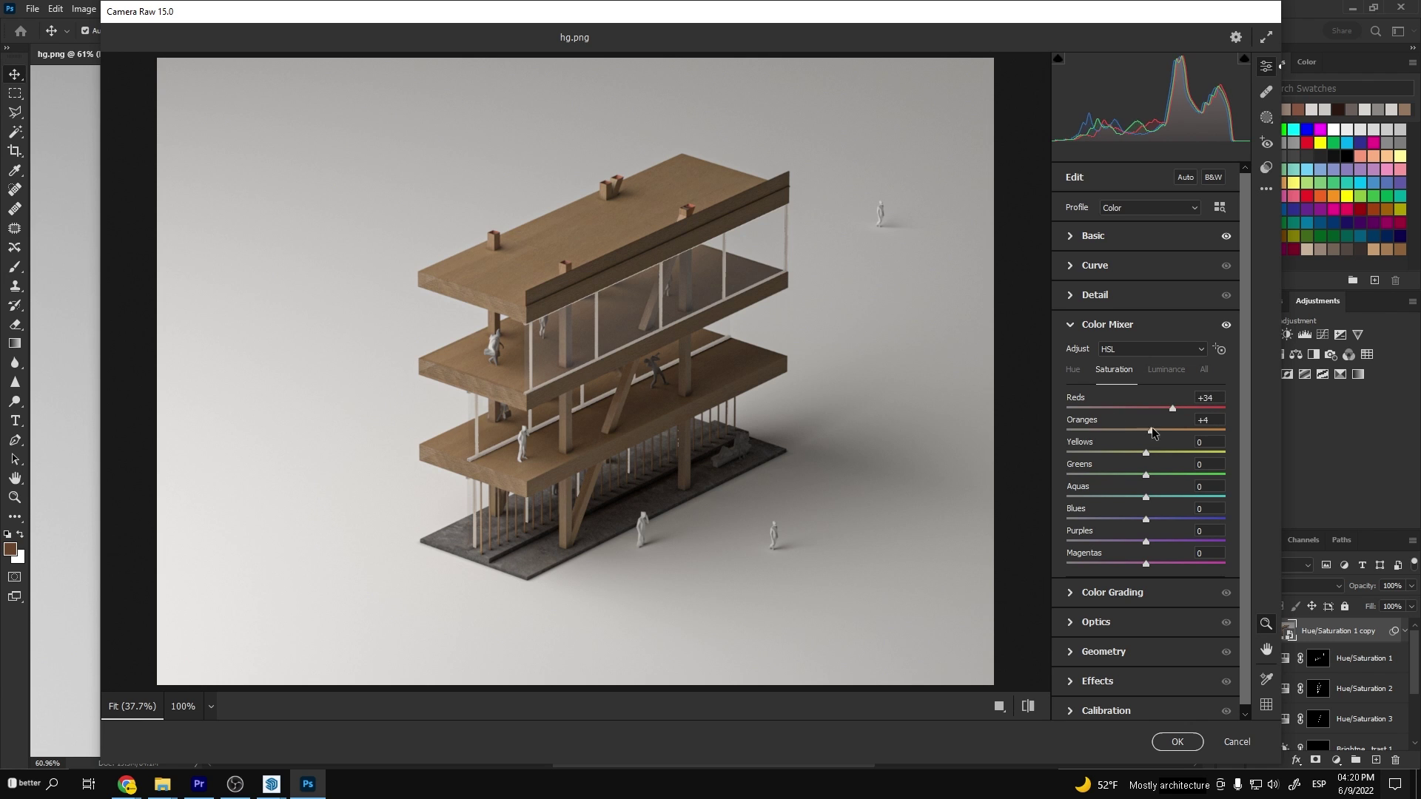
left_click(1074, 370)
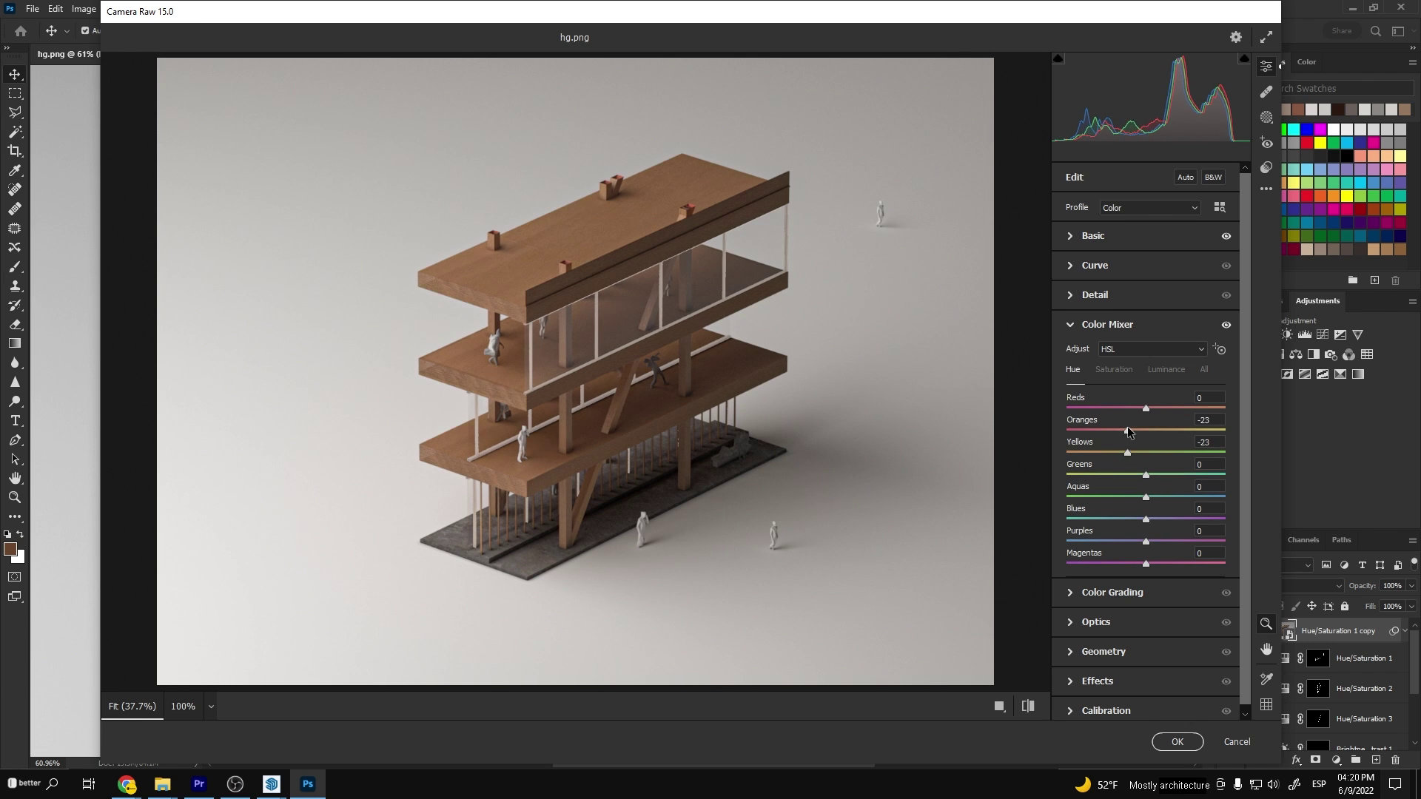
Tint the shadows with hue 27 and saturation 14 in Color Grading, and open the Calibration settings
left_click(1107, 324)
left_click(1112, 353)
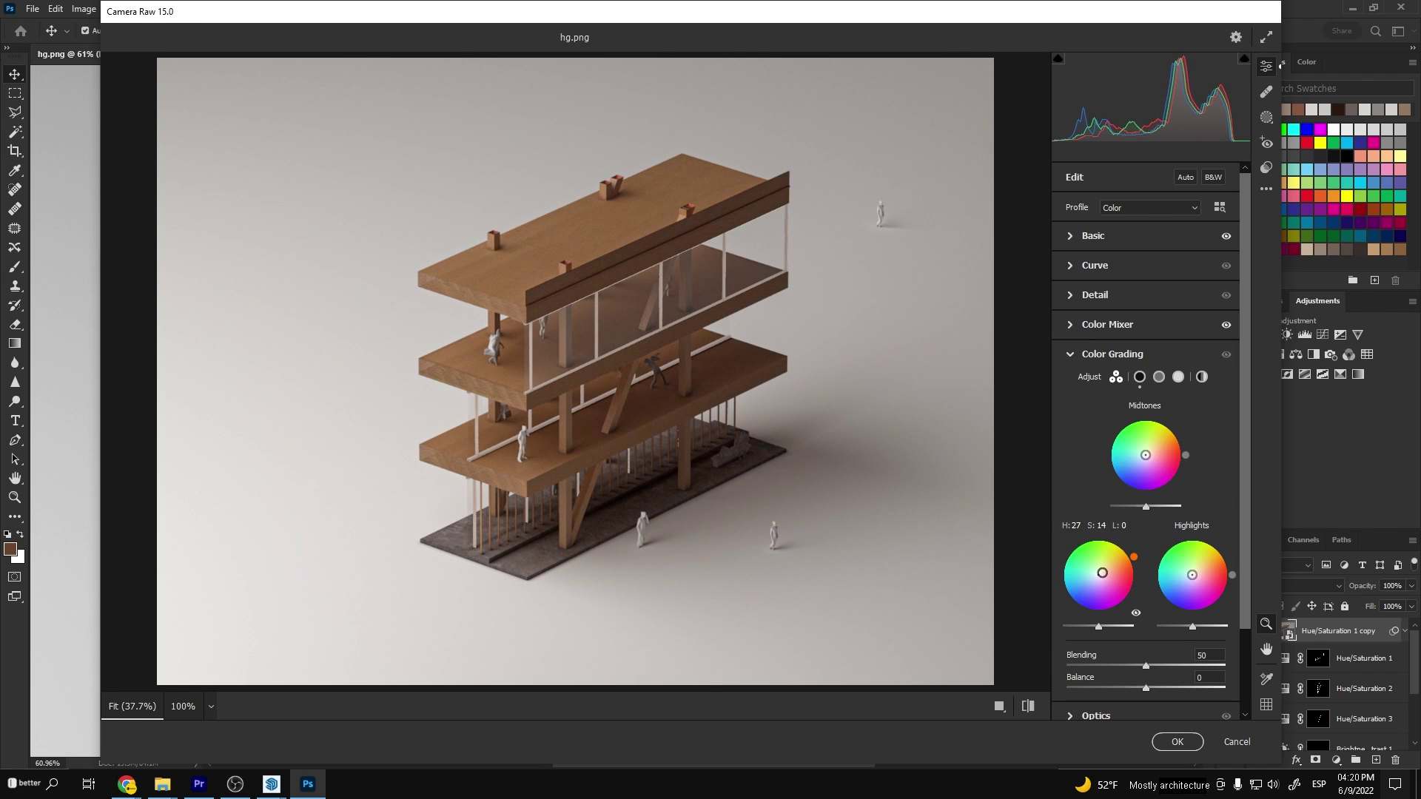
left_click(1112, 354)
left_click(1106, 473)
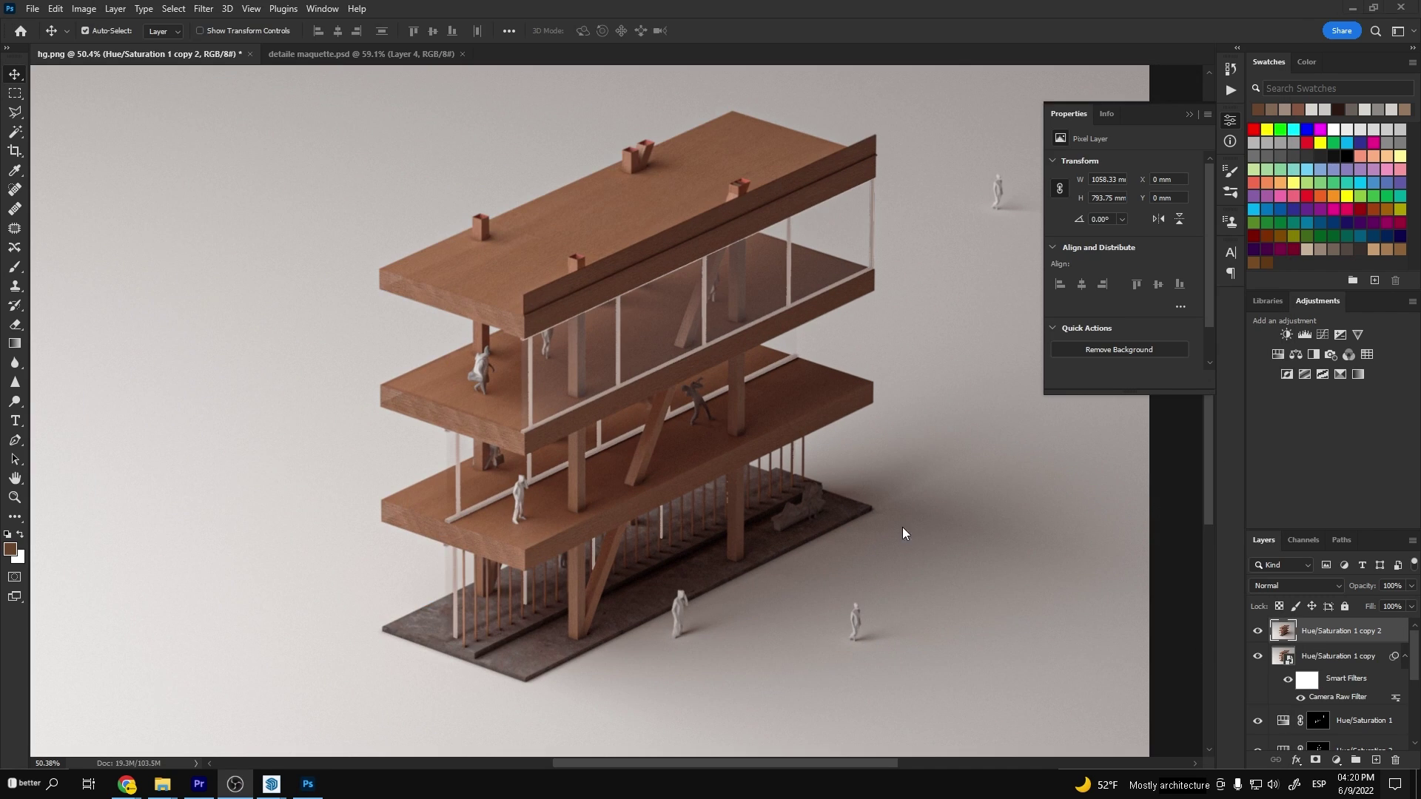
Retouch the jagged bottom rail of the upper floor's glazing with the Clone Stamp, from the front corner to the far end
scroll(502, 428, "up", 4, "alt")
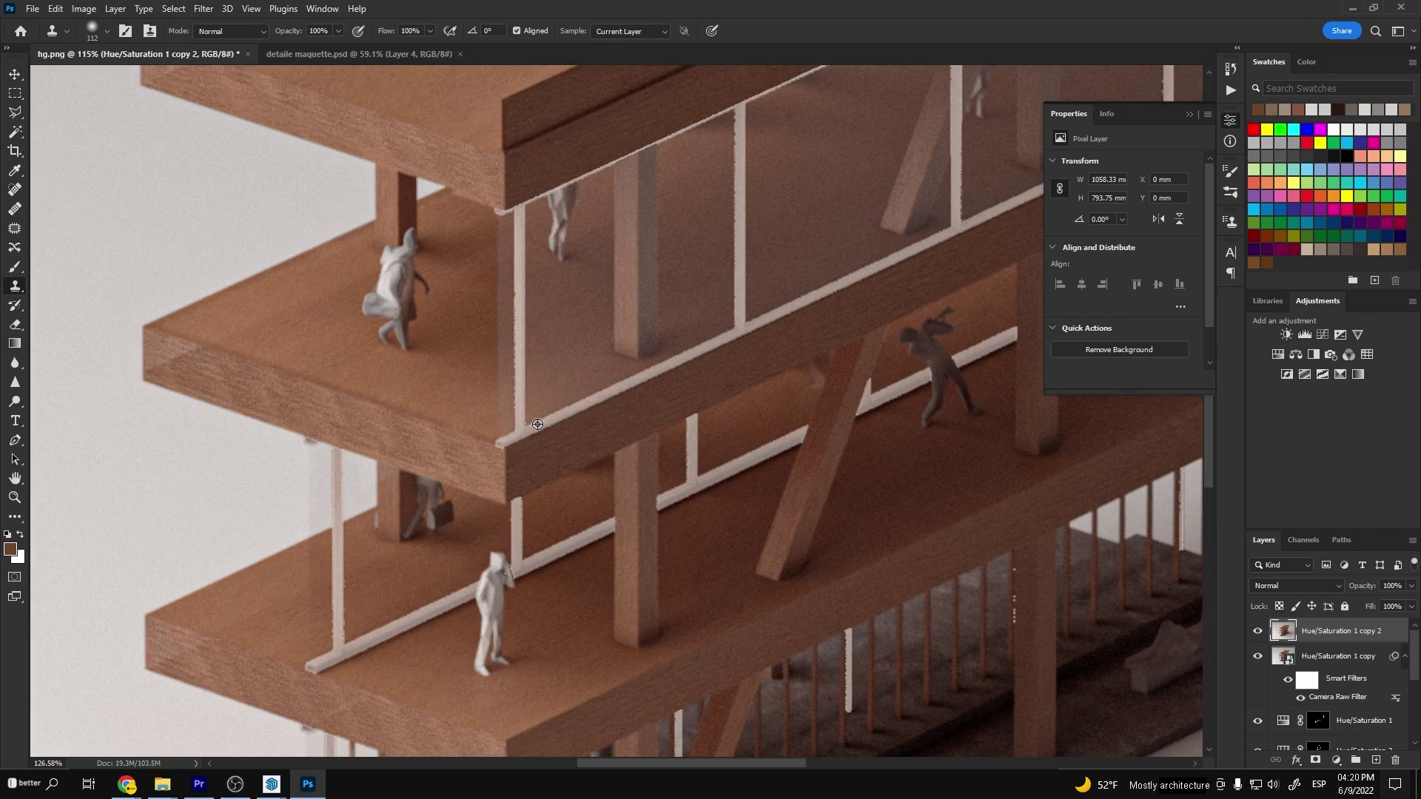
scroll(503, 429, "up", 1, "alt")
scroll(500, 456, "down", 8, "alt")
scroll(952, 222, "up", 4, "alt")
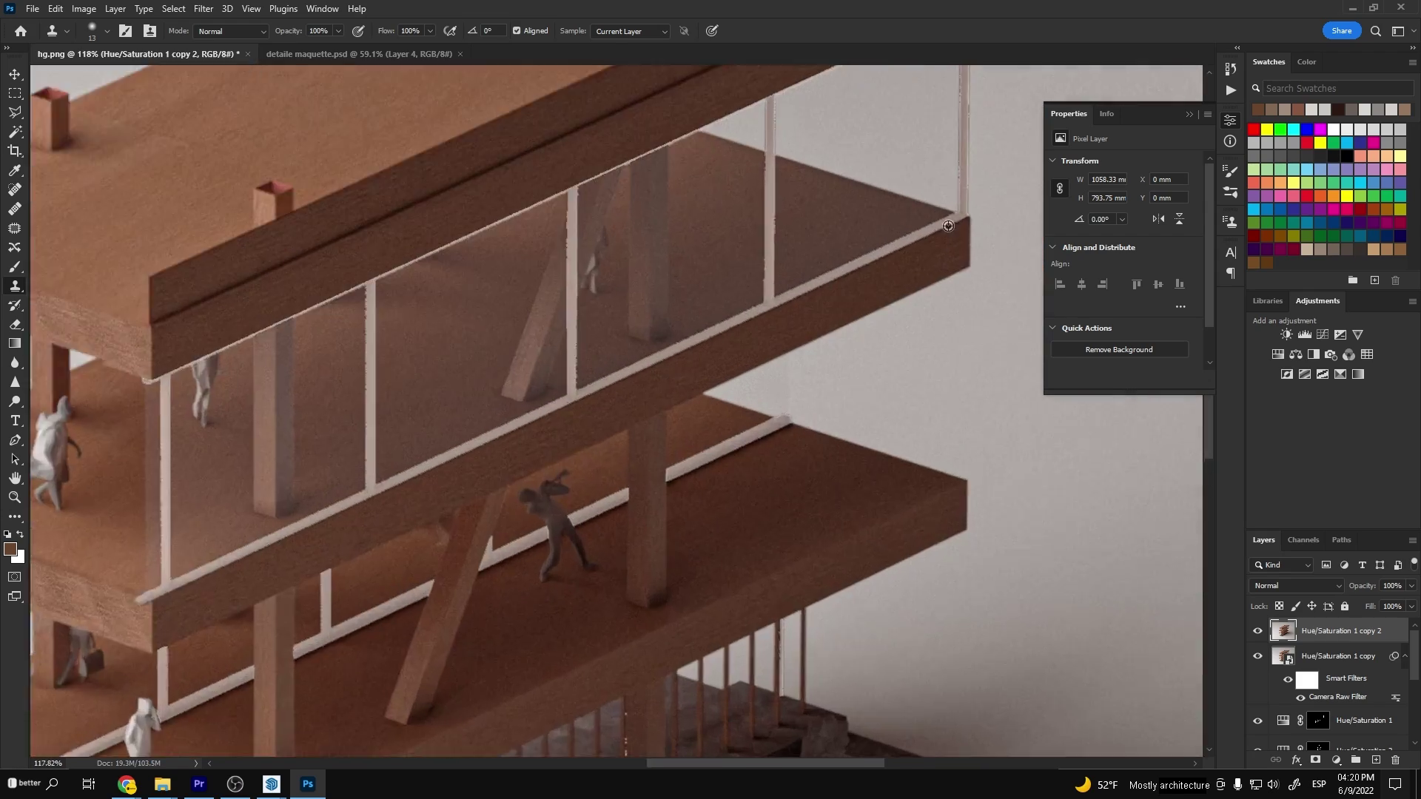
left_click_drag(951, 222, 769, 366)
scroll(770, 366, "up", 5, "alt")
scroll(797, 352, "down", 8, "alt")
Clean up the white floor rail of the level below at both its far and near ends with the Clone Stamp
scroll(652, 463, "up", 6, "alt")
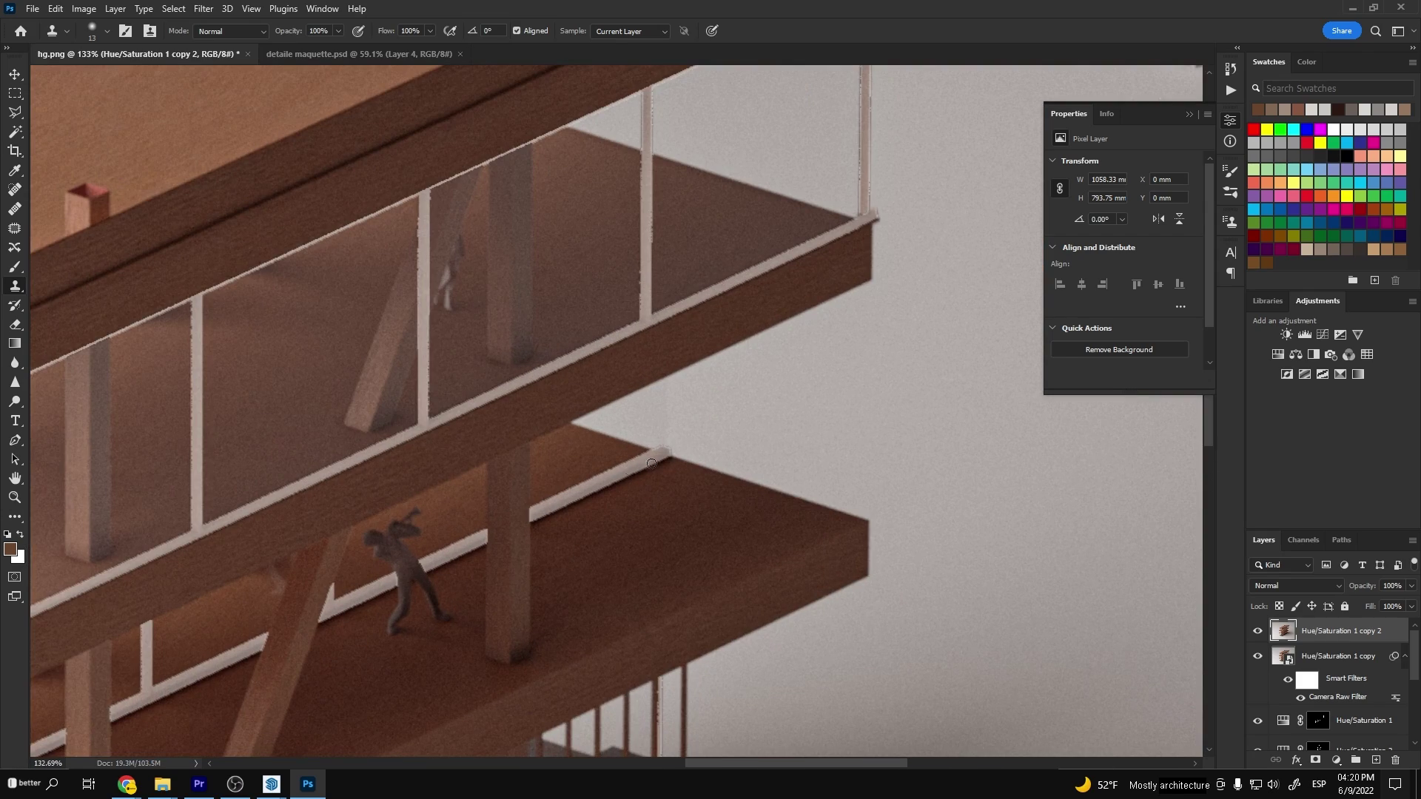
scroll(640, 463, "down", 7, "alt")
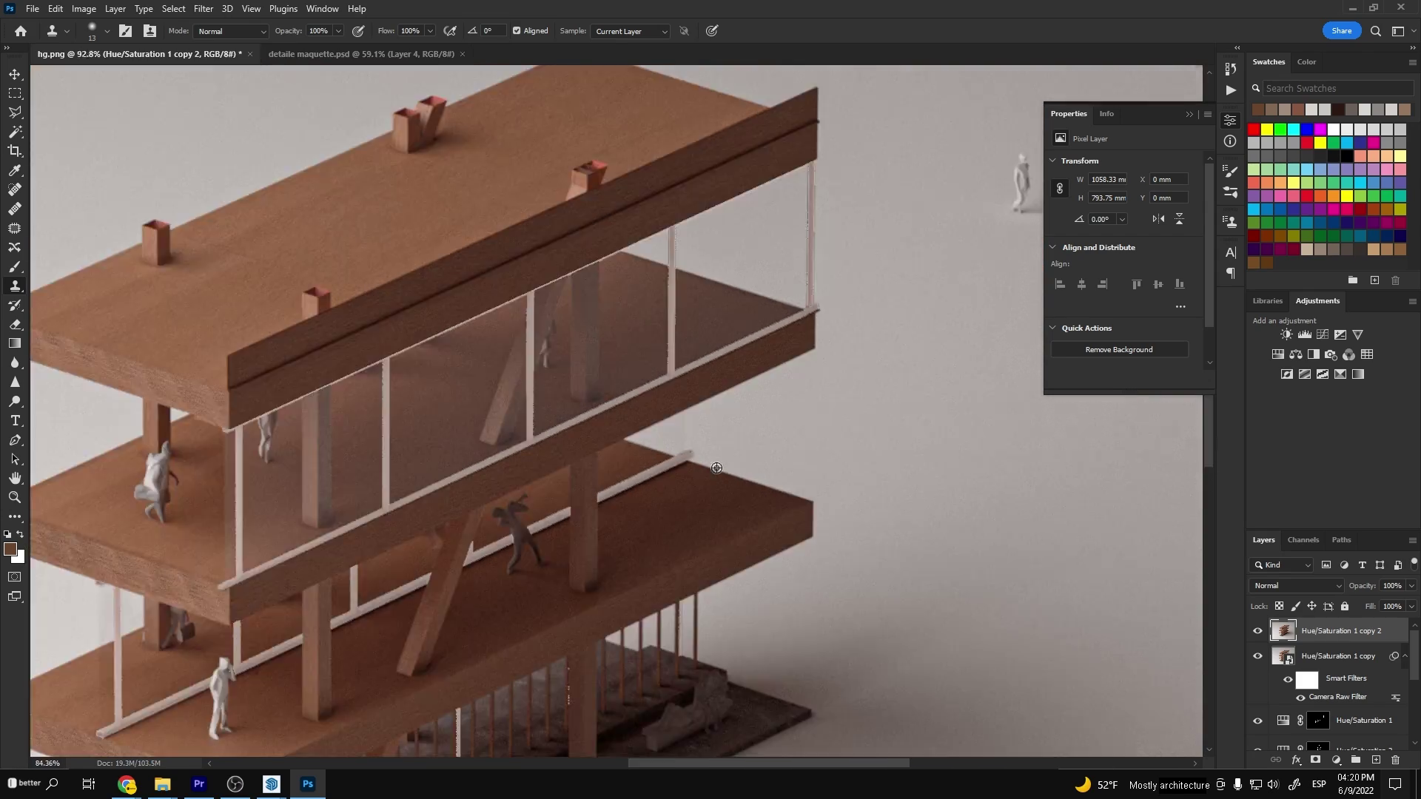
scroll(387, 556, "up", 7, "alt")
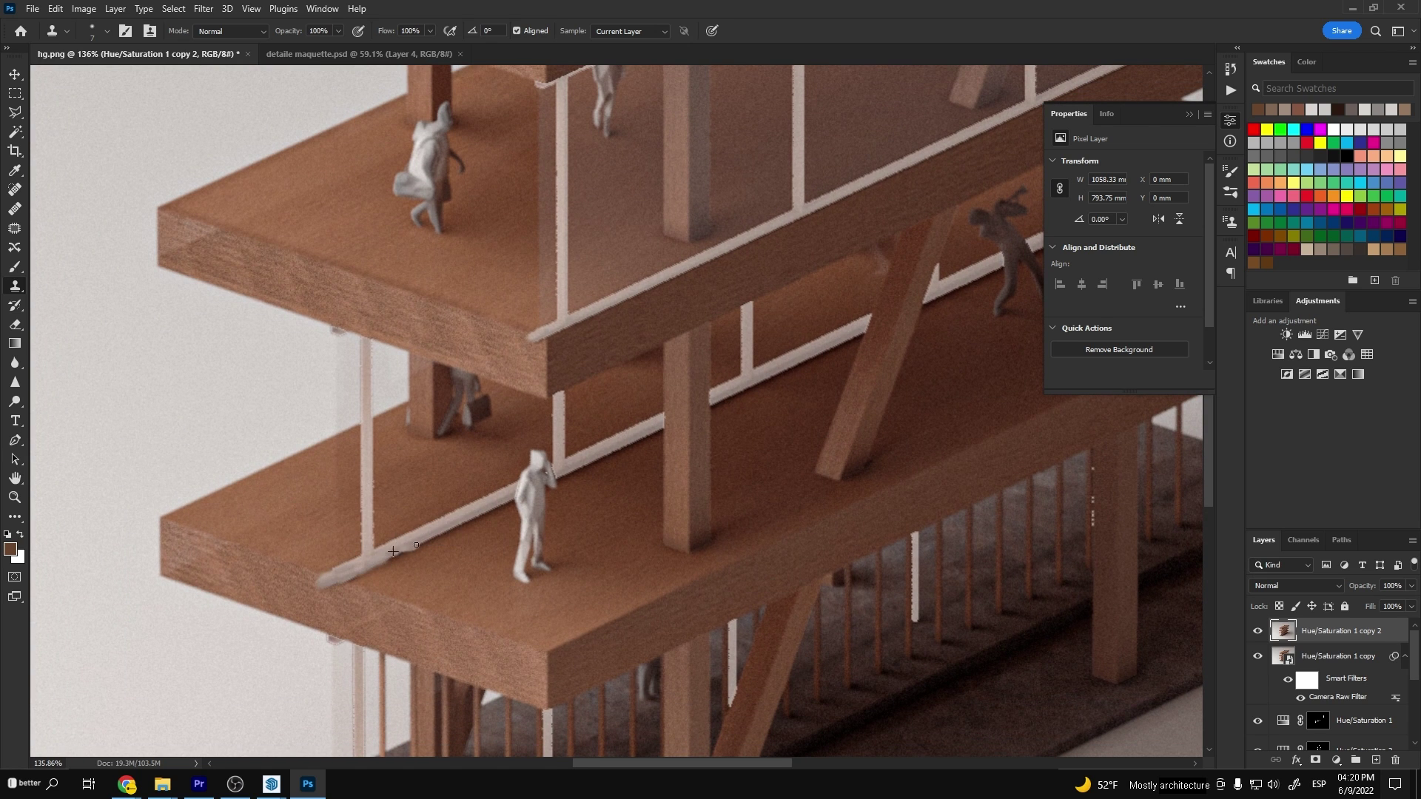
scroll(485, 508, "down", 7, "alt")
Smooth the upper glazing's corner post and mullions and the middle of the lower white rail with the Clone Stamp
scroll(481, 440, "up", 8, "alt")
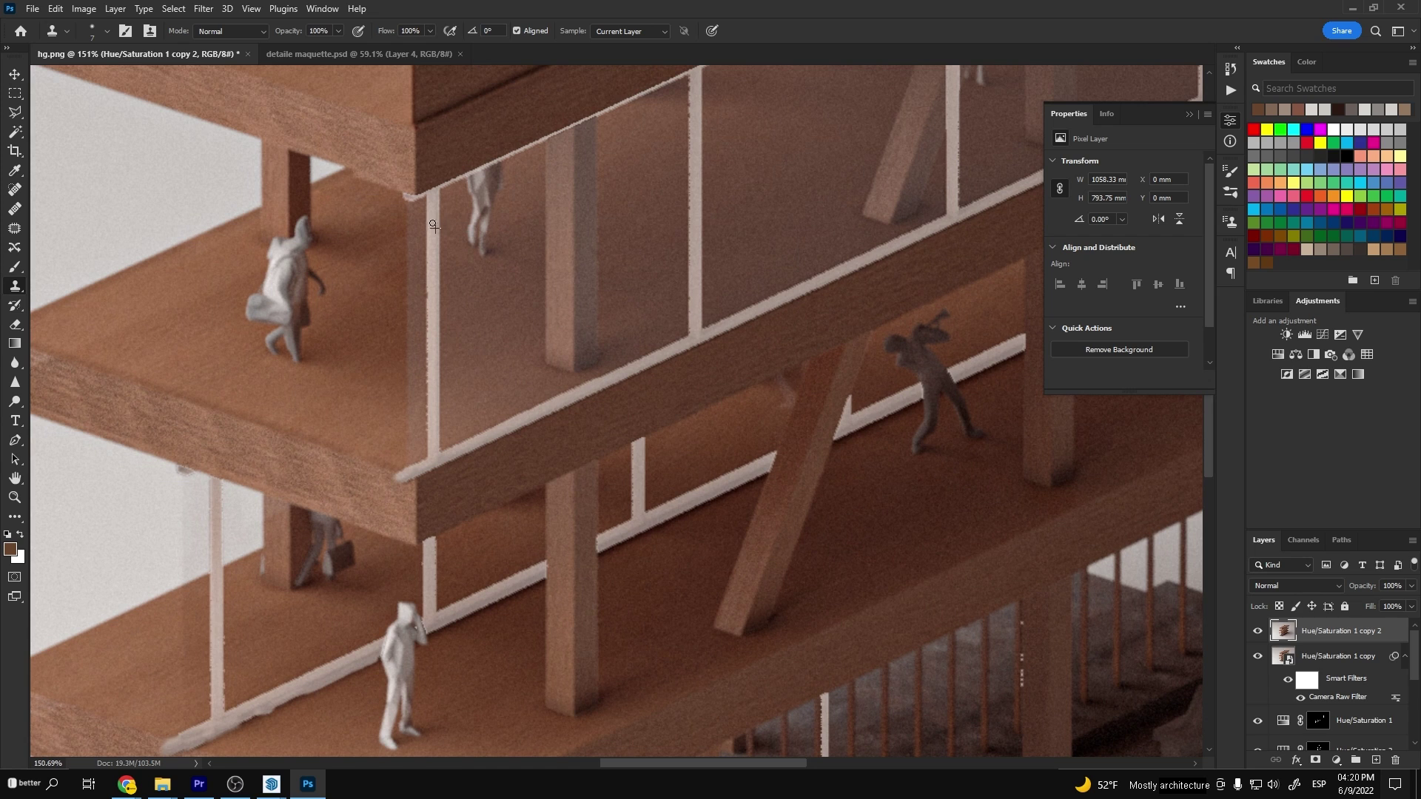
scroll(427, 213, "down", 7, "alt")
scroll(662, 339, "up", 7, "alt")
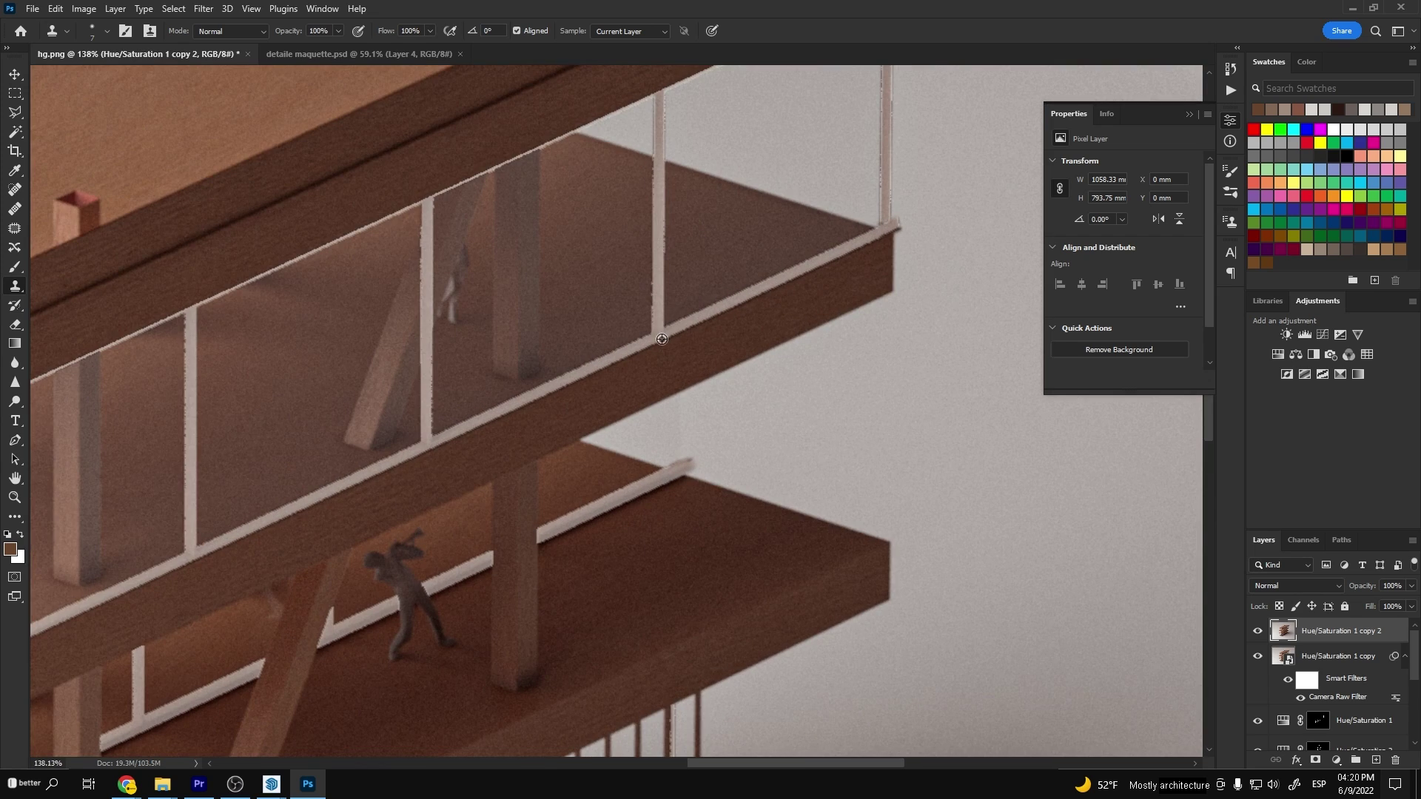
scroll(799, 253, "down", 7, "alt")
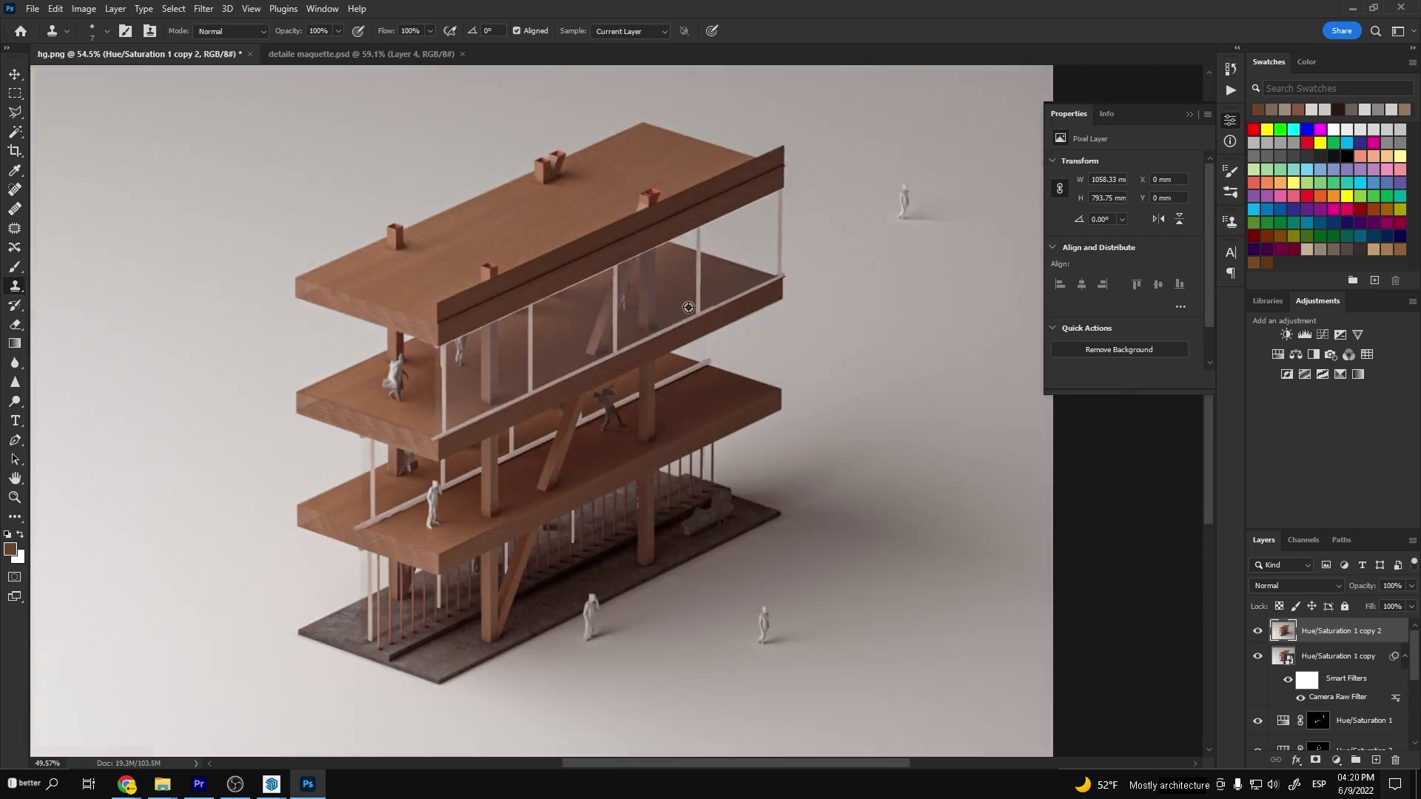
scroll(442, 428, "up", 7, "alt")
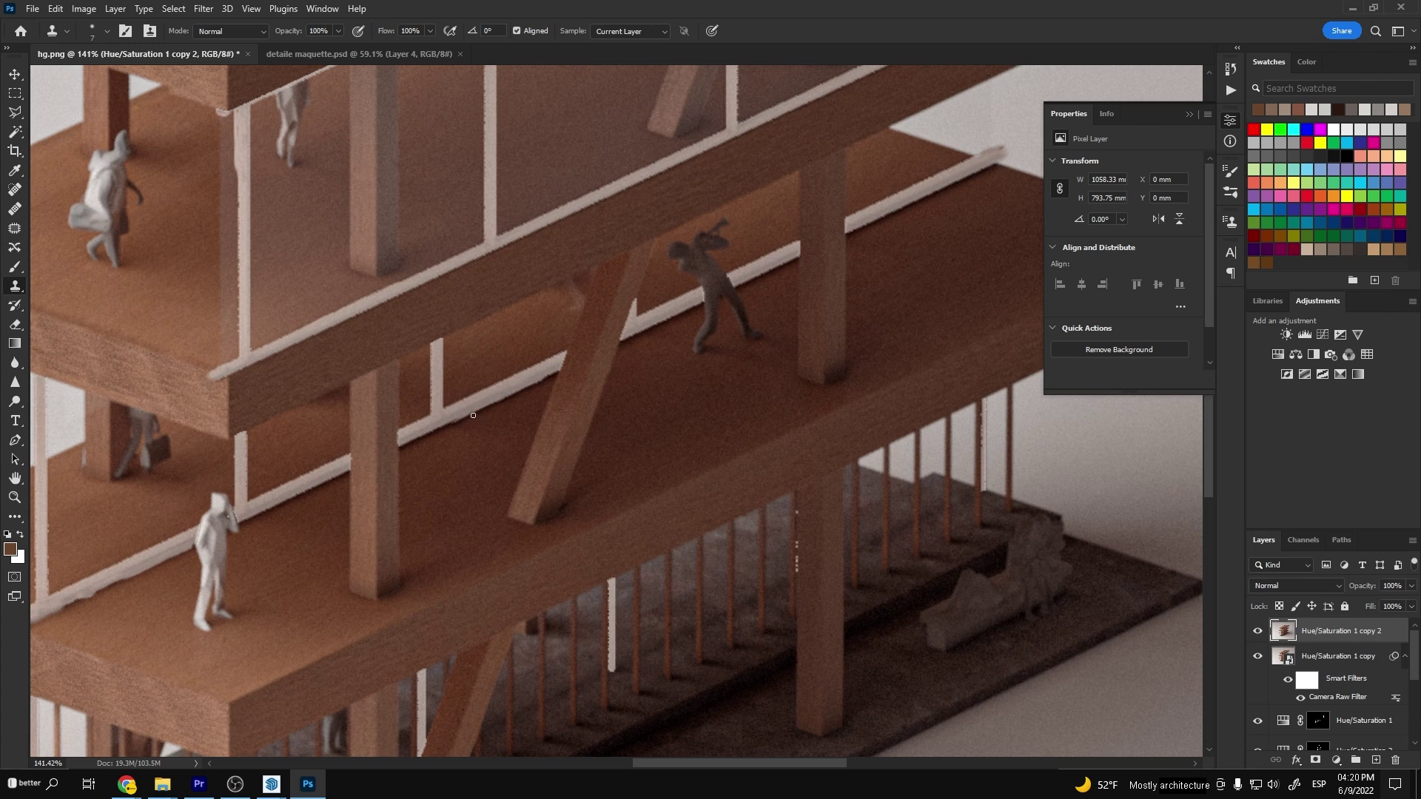
scroll(316, 492, "down", 6, "alt")
scroll(408, 387, "up", 3, "alt")
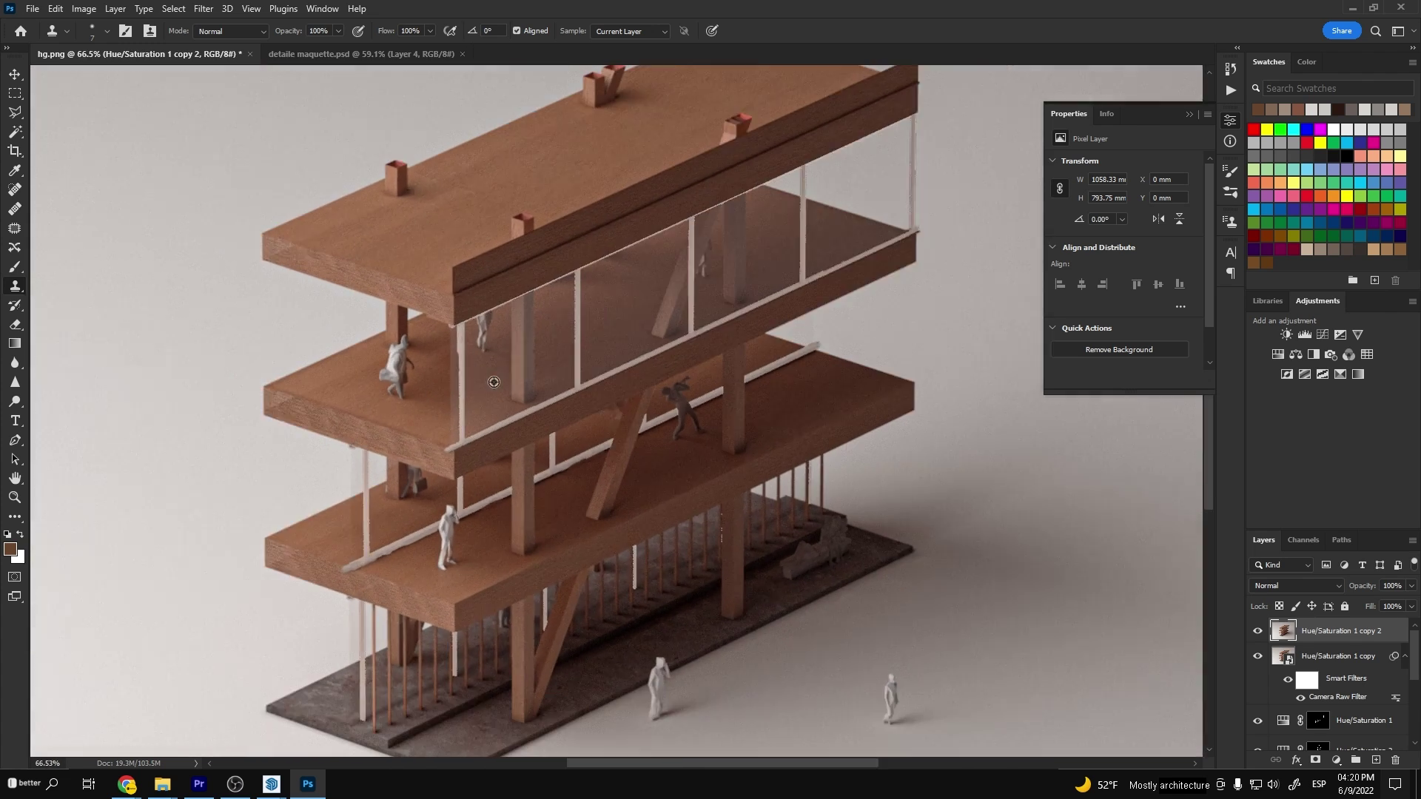
Darken the wood grain along the middle slab's short side with the Burn tool on midtones, lowering the exposure to 30%
key("o")
scroll(378, 414, "up", 3, "alt")
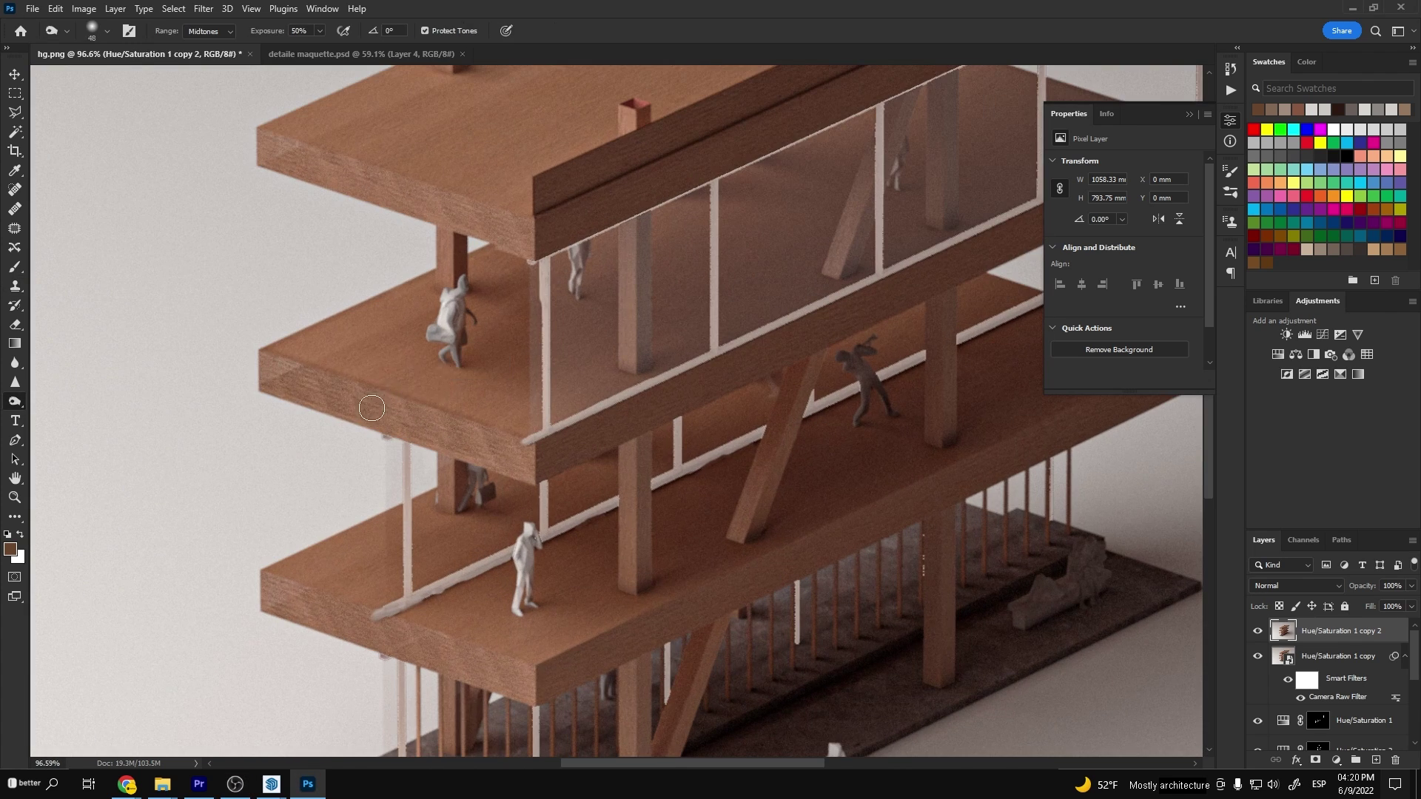
scroll(460, 429, "up", 1, "alt")
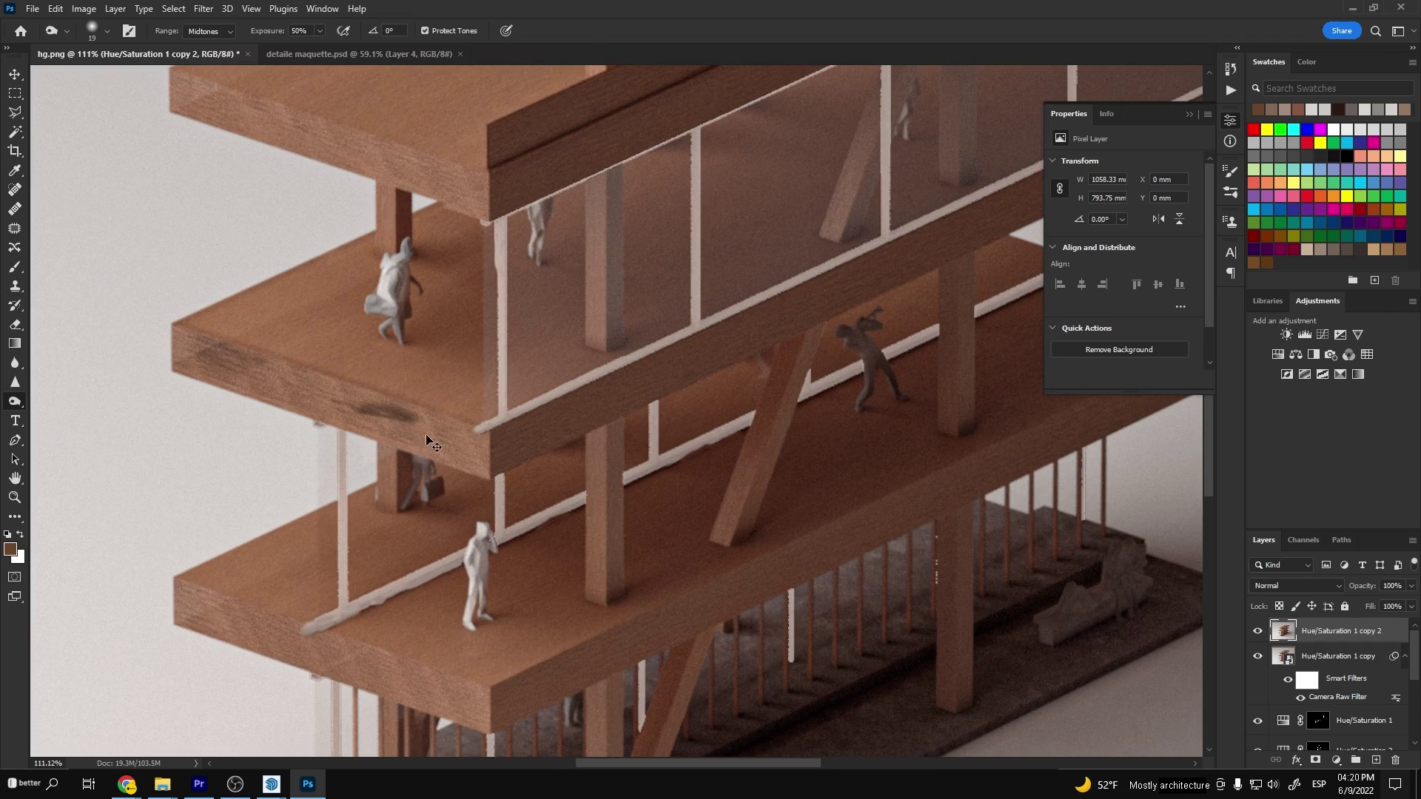
scroll(594, 385, "down", 3, "alt")
key("bracketleft")
key("bracketleft")
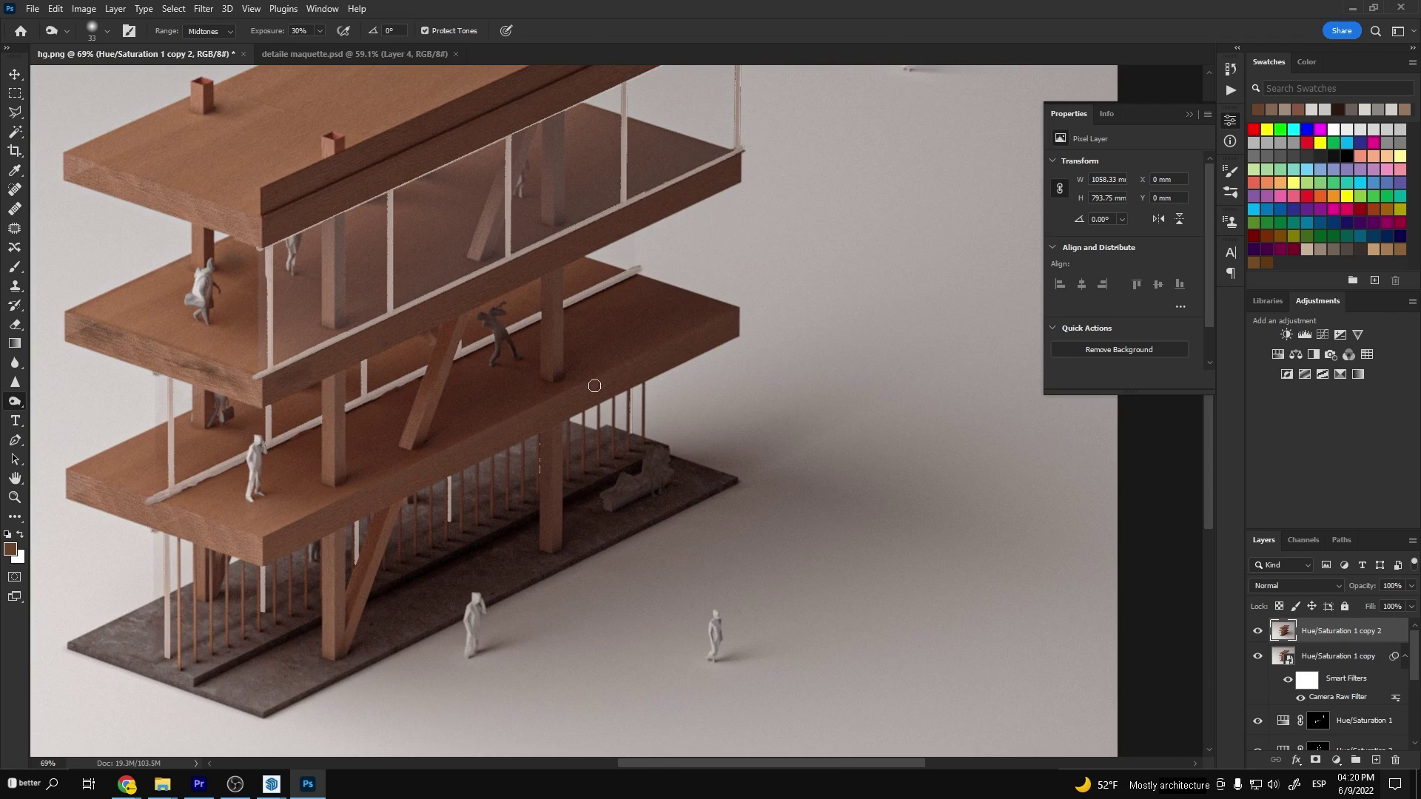
scroll(393, 451, "up", 3, "alt")
scroll(607, 376, "down", 3, "alt")
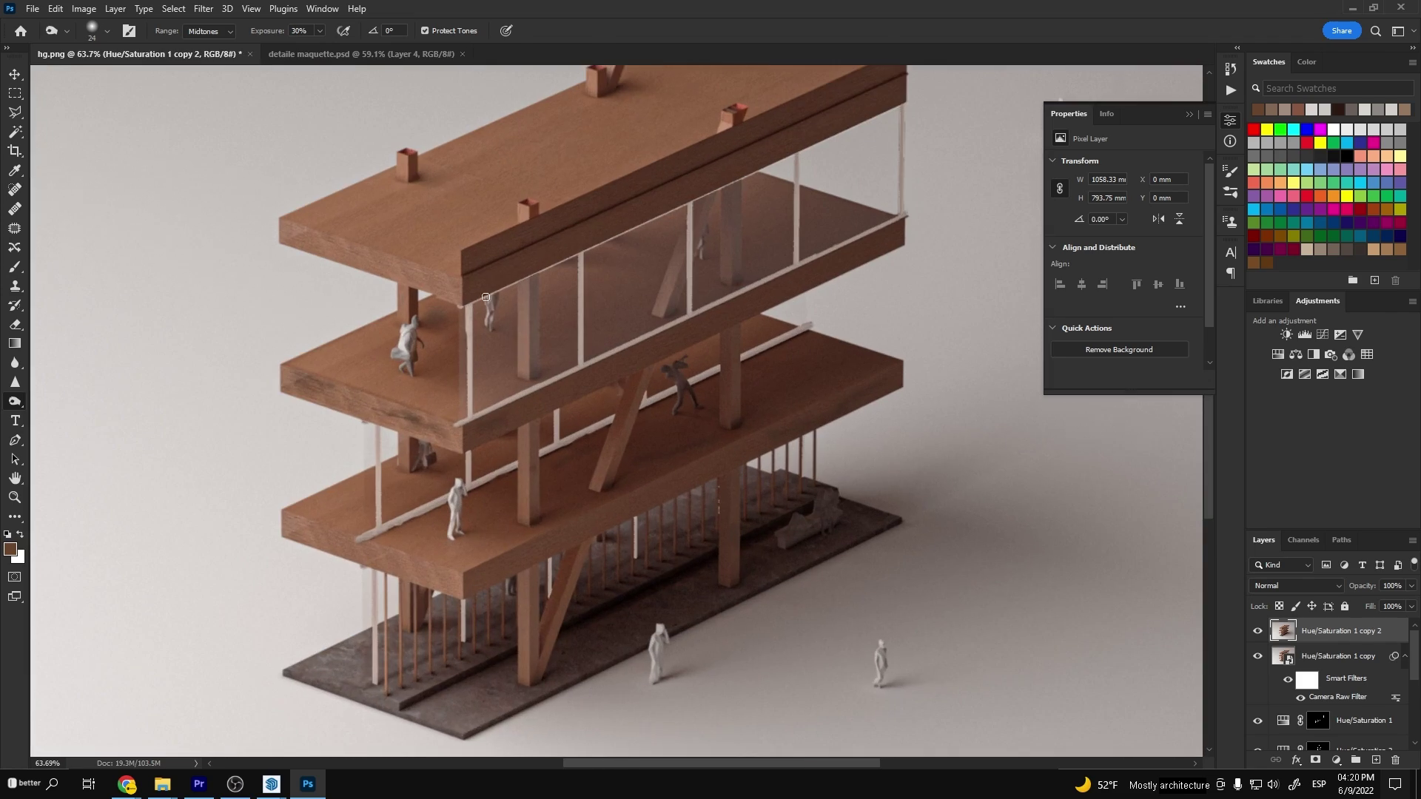
scroll(739, 152, "down", 2)
scroll(349, 543, "up", 3, "alt")
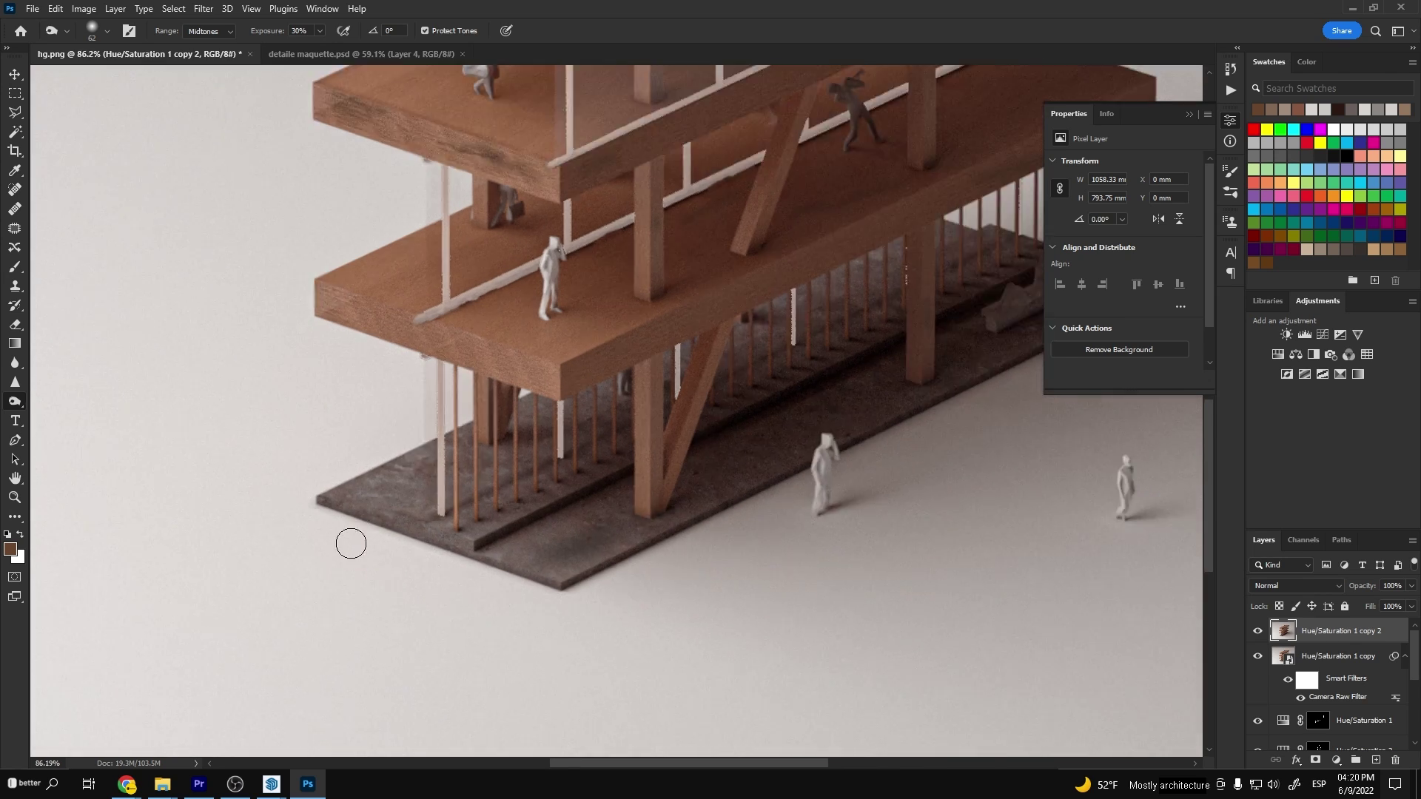
Roughen the short front edge and the long outer edge of the concrete base with the Clone Stamp
key("s")
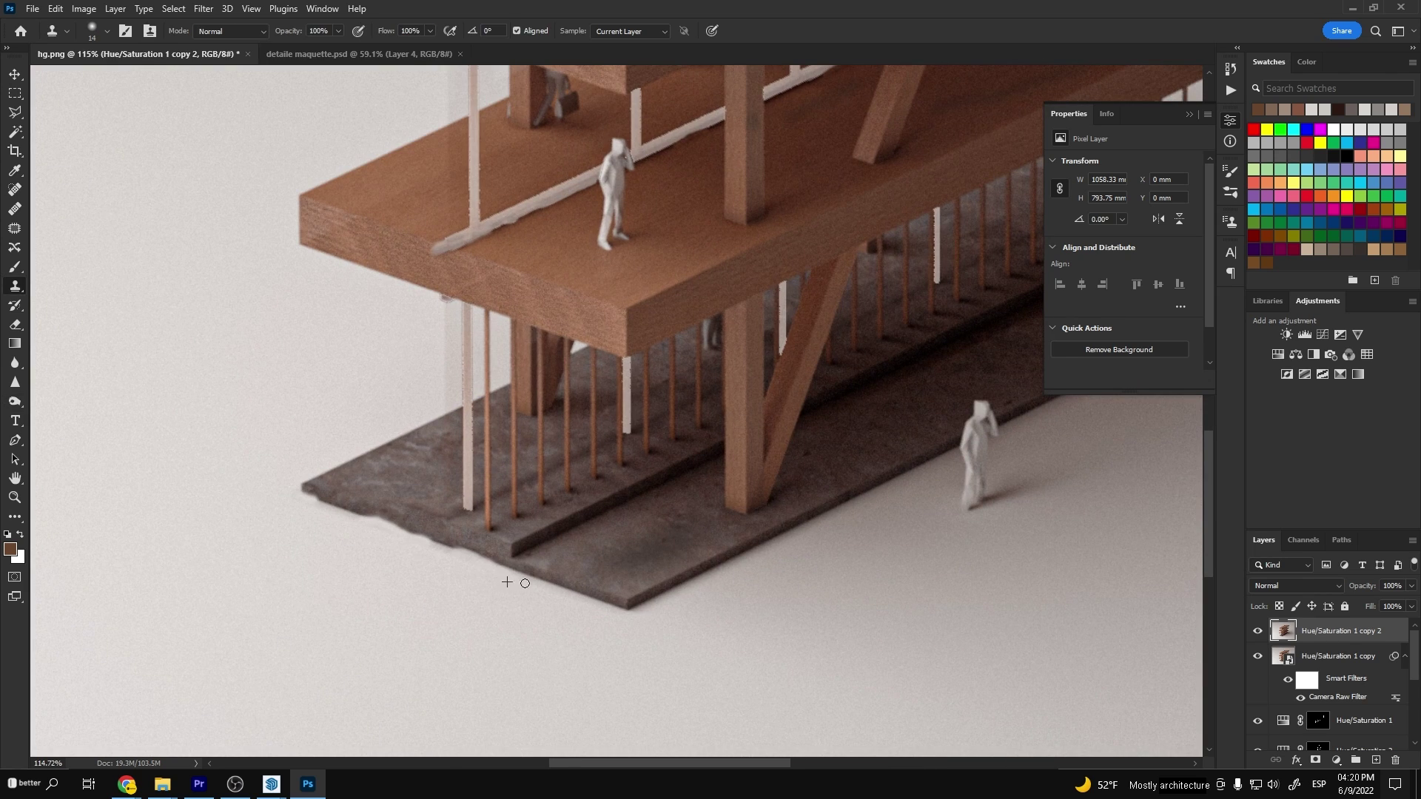
scroll(401, 599, "down", 4, "alt")
scroll(728, 373, "up", 3, "alt")
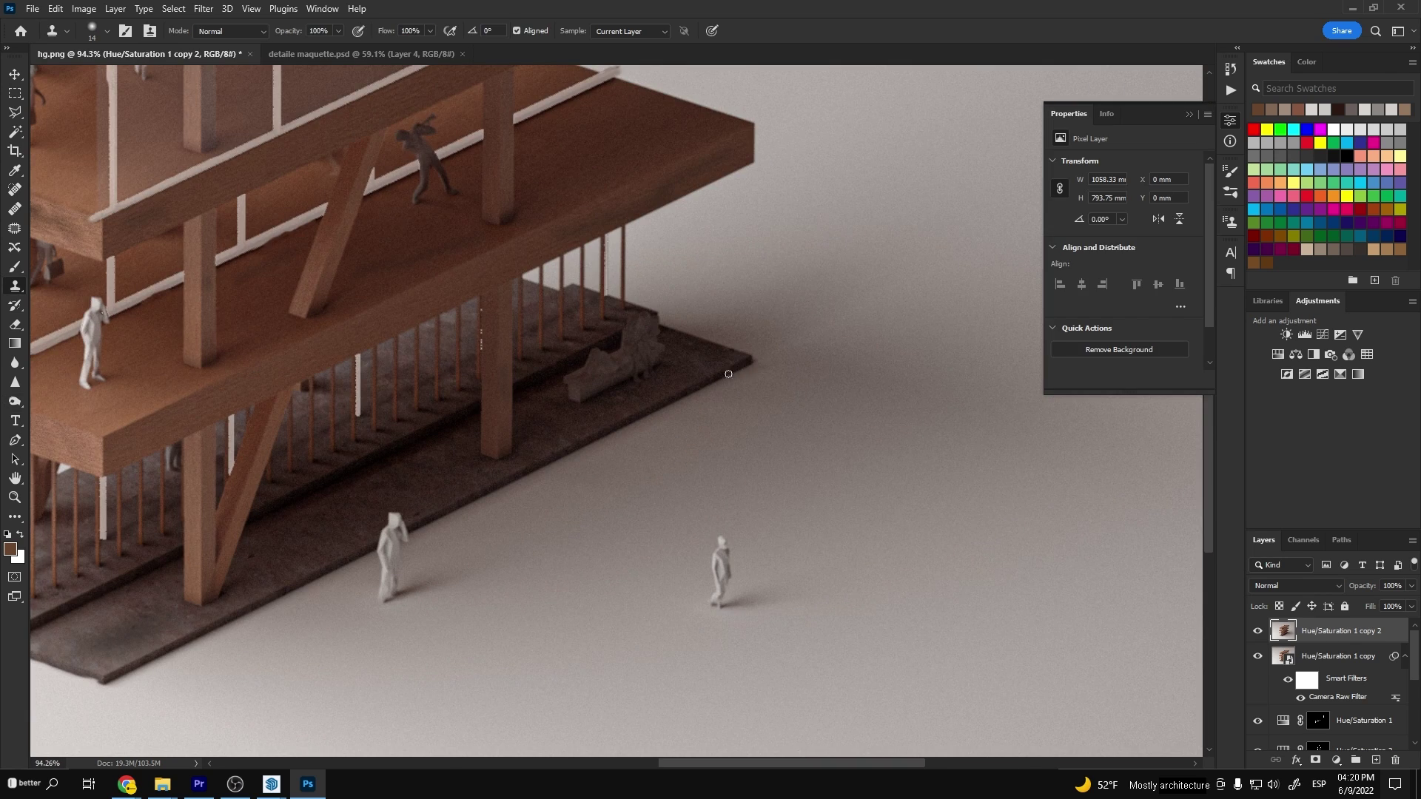
key("bracketright")
key("bracketright")
scroll(504, 486, "down", 3, "alt")
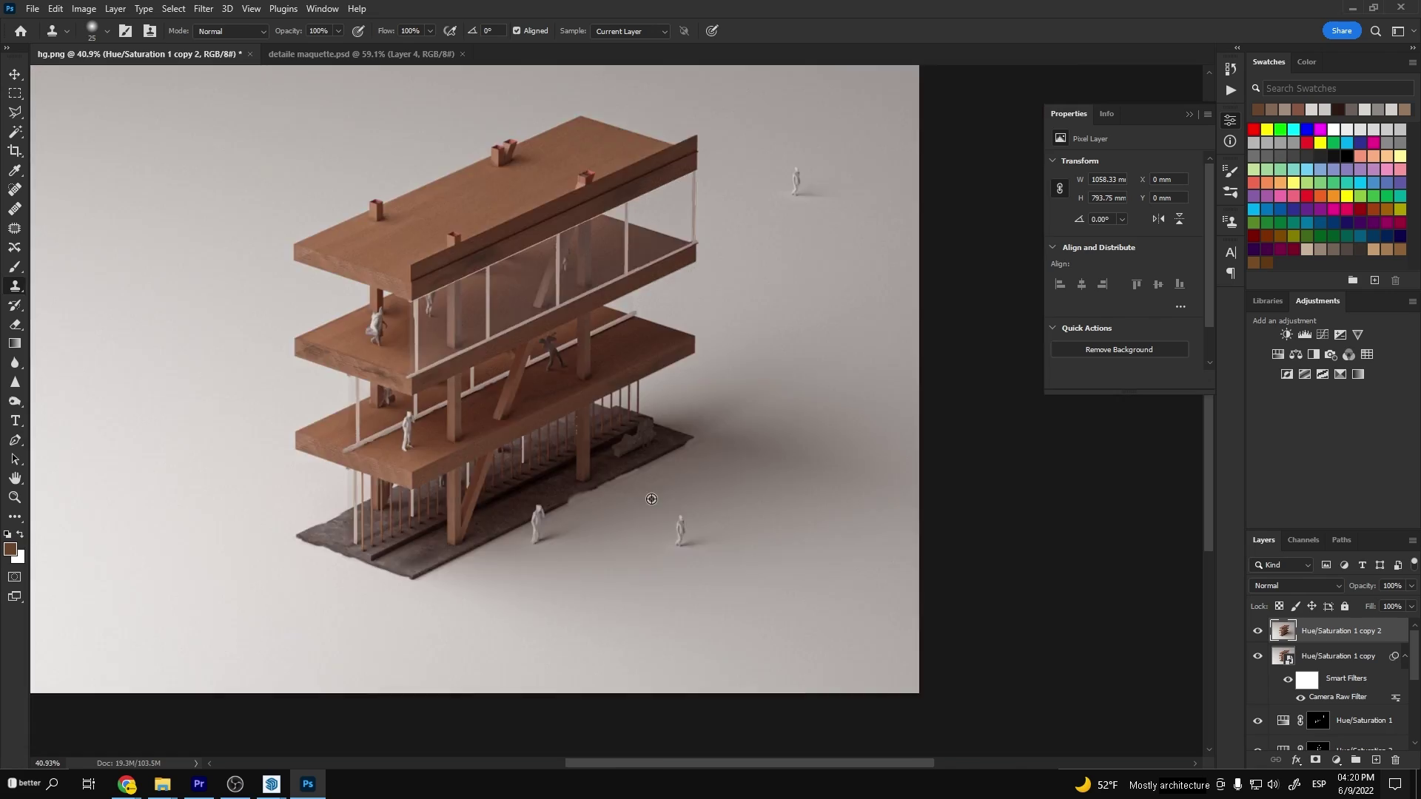
Continue breaking up the concrete base's outline around its back edge and nearest corner with the Clone Stamp
scroll(503, 503, "up", 3, "alt")
scroll(500, 533, "down", 3, "alt")
scroll(497, 569, "up", 2, "alt")
scroll(497, 568, "up", 2, "alt")
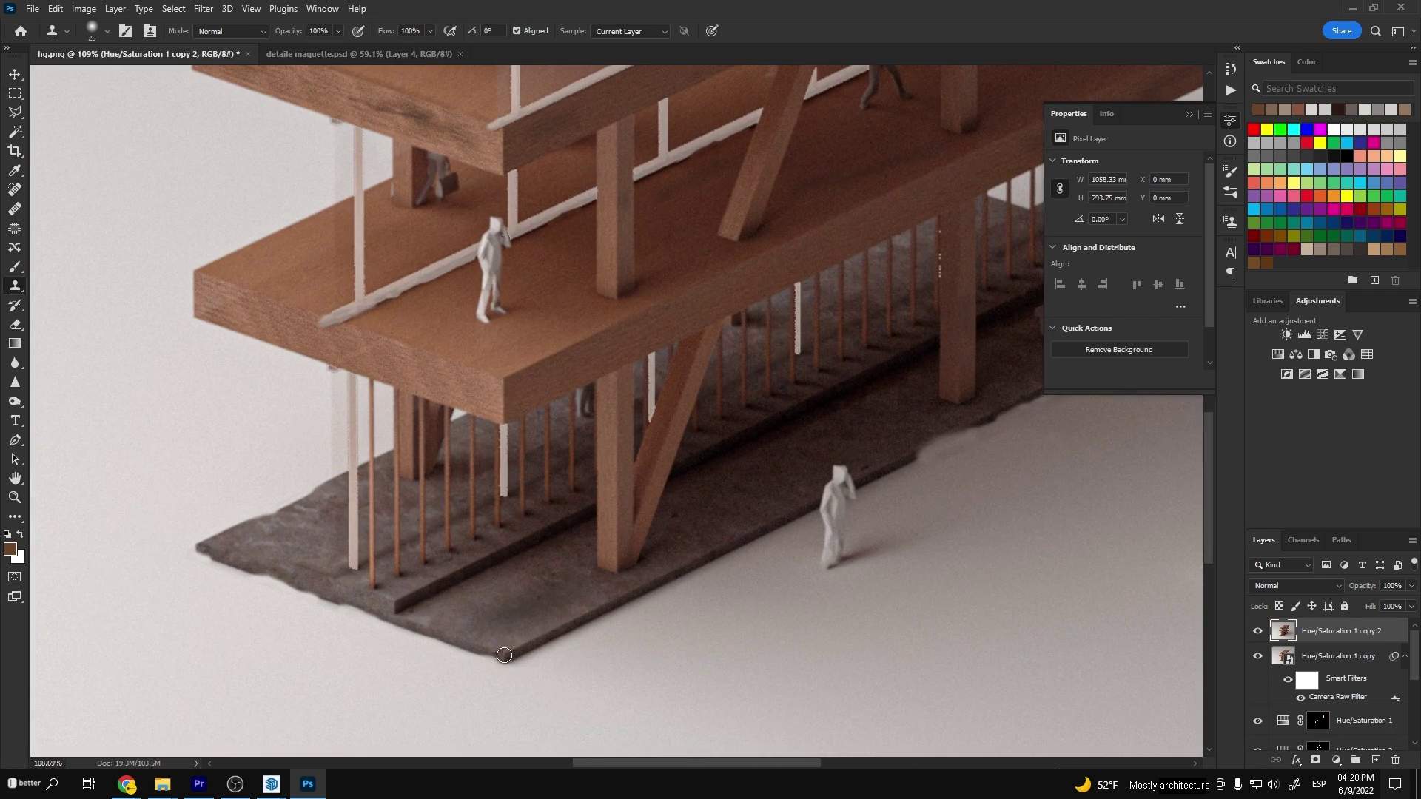